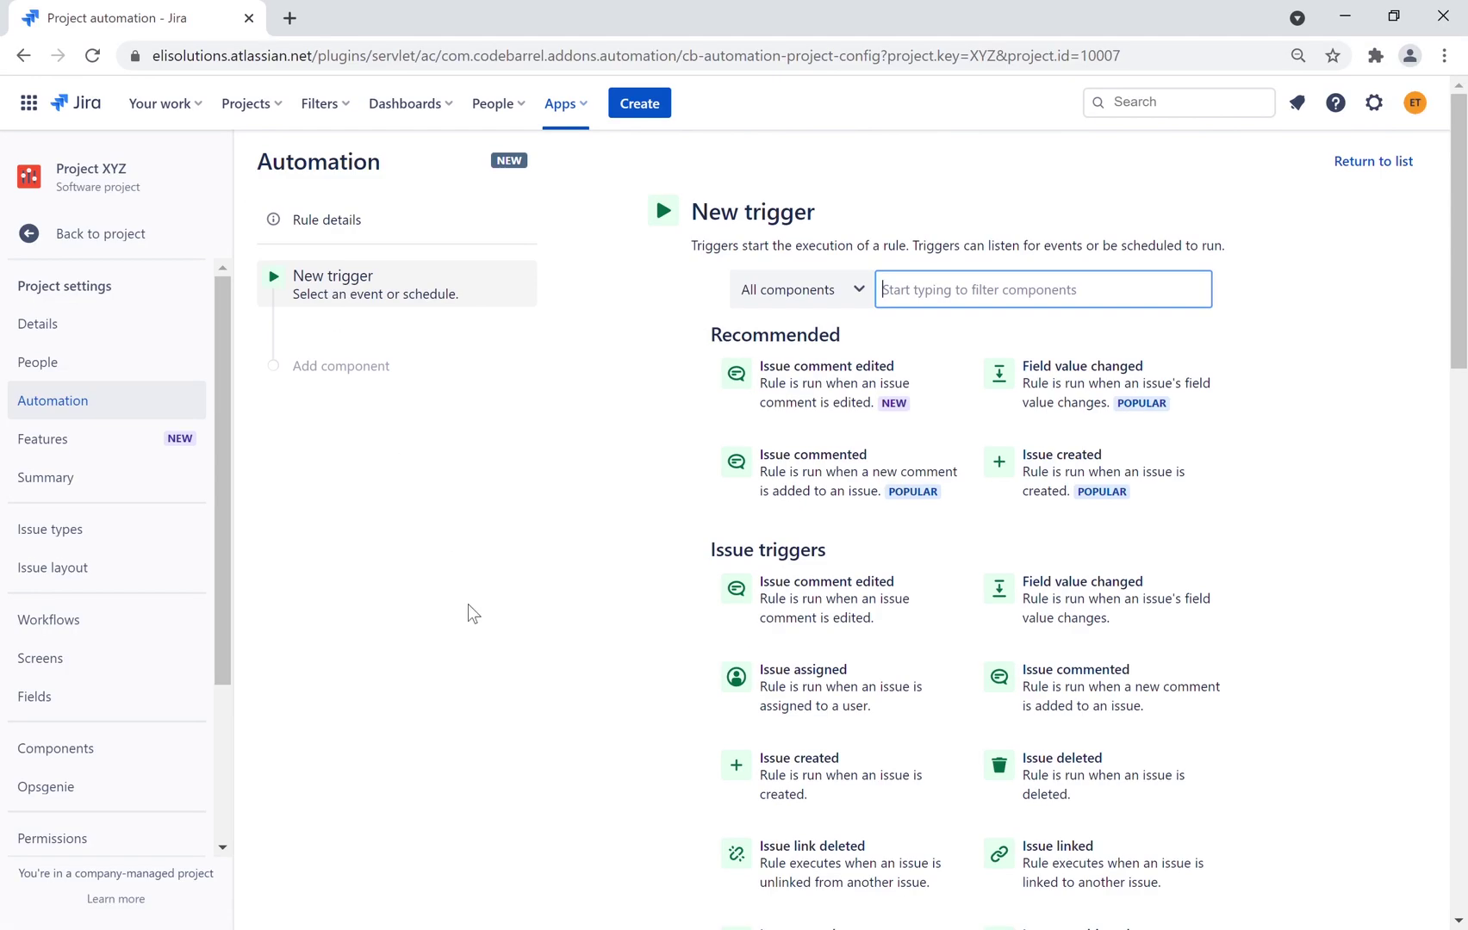
- Start a new Project XYZ automation rule with its trigger list shown
{"action": "key", "text": "super+shift+s"}
- Set an Issue transitioned trigger with To status DONE and save it
{"action": "type", "text": "tra"}
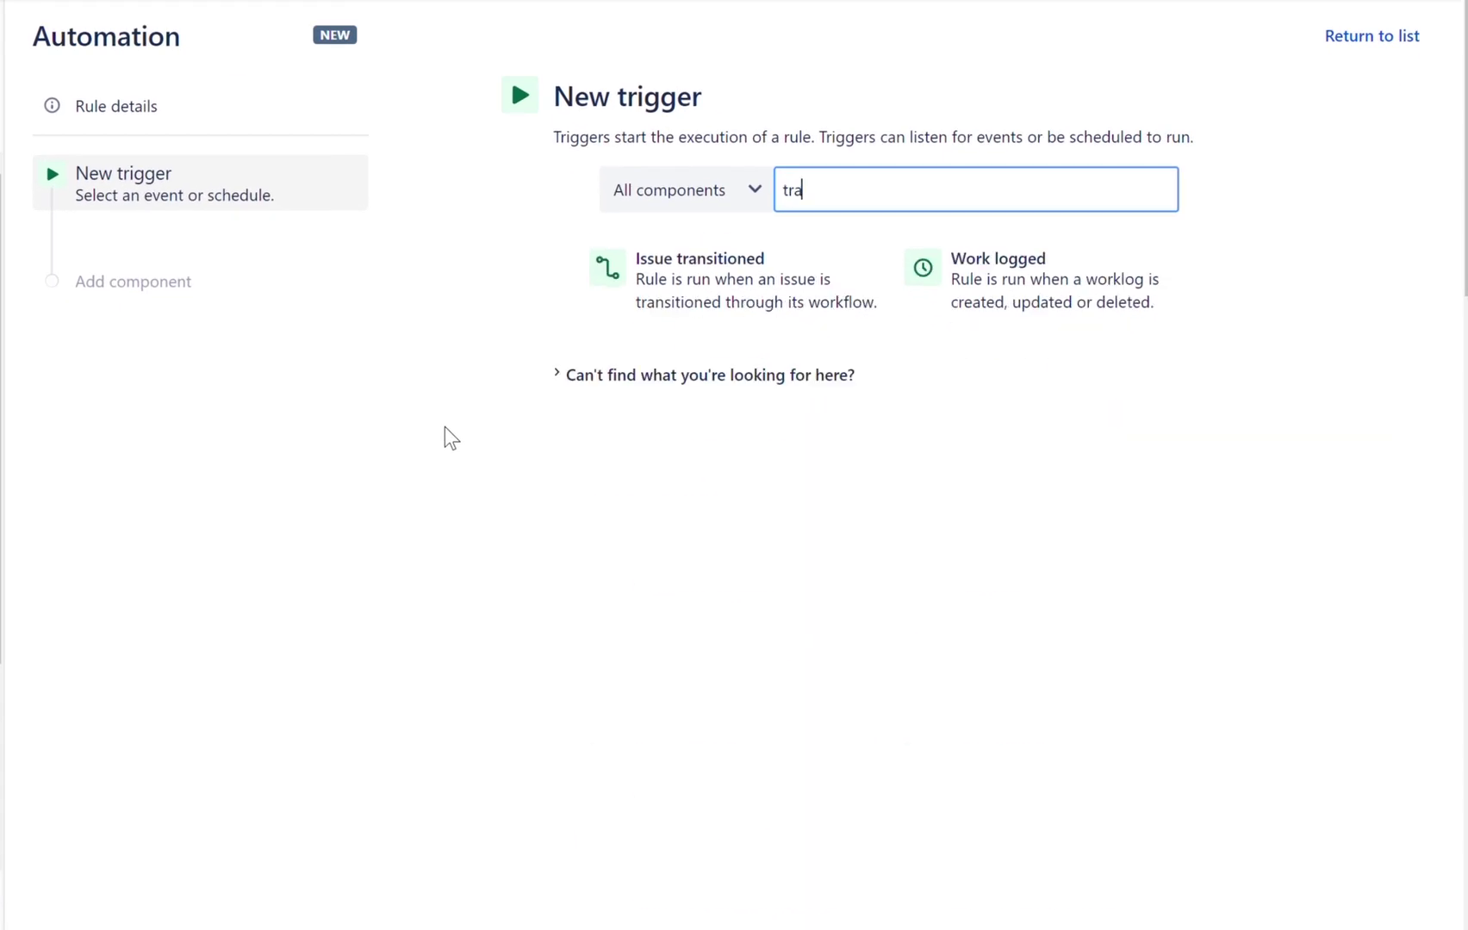
{"action": "left_click", "coordinate": [686, 293]}
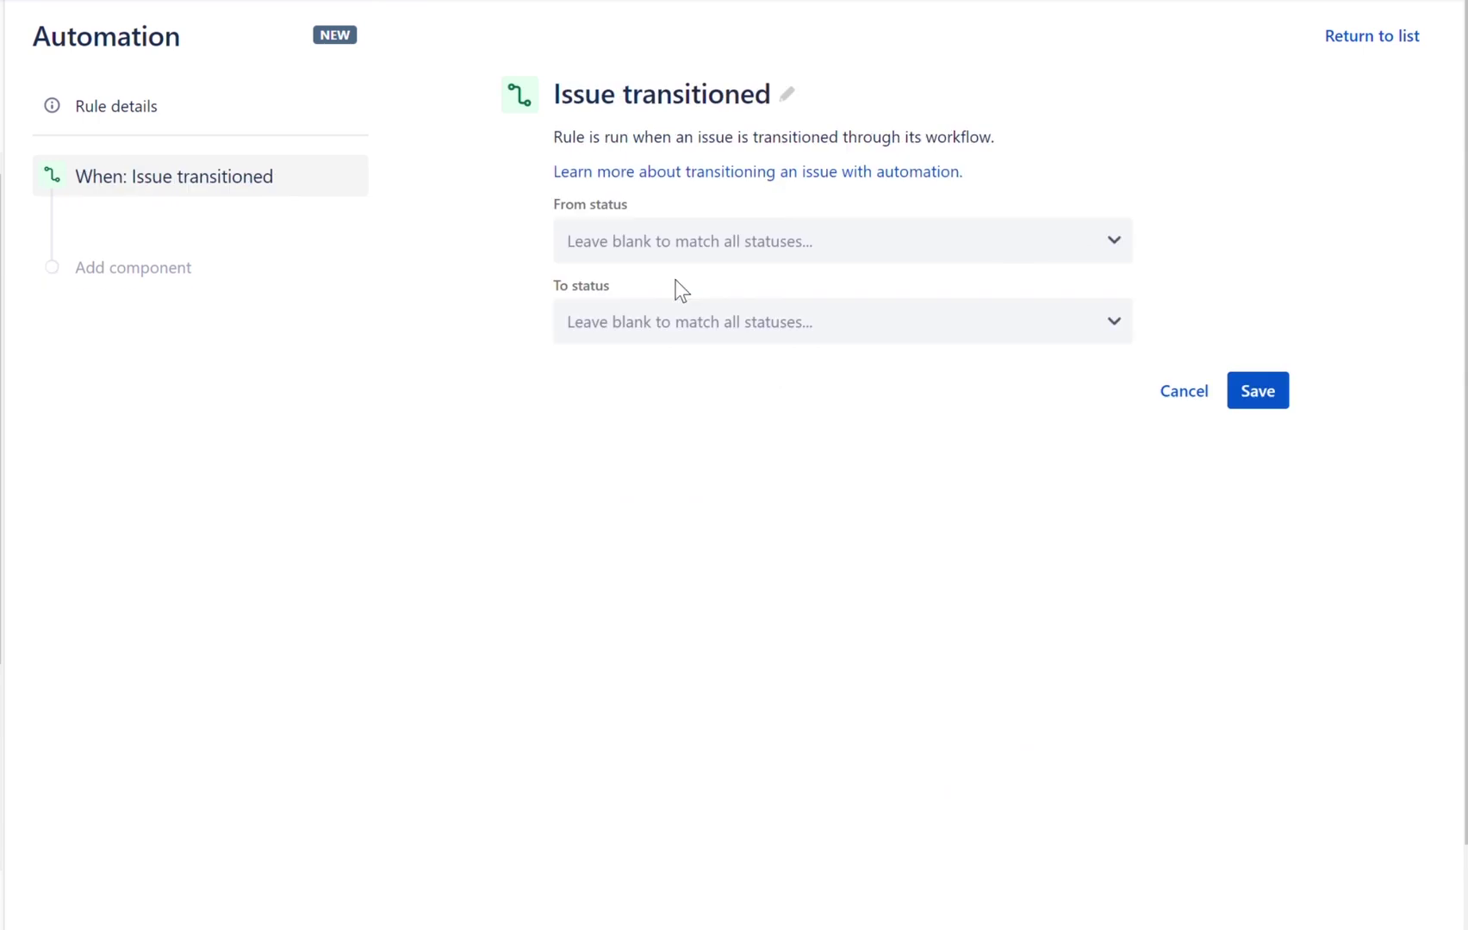
{"action": "left_click", "coordinate": [651, 334]}
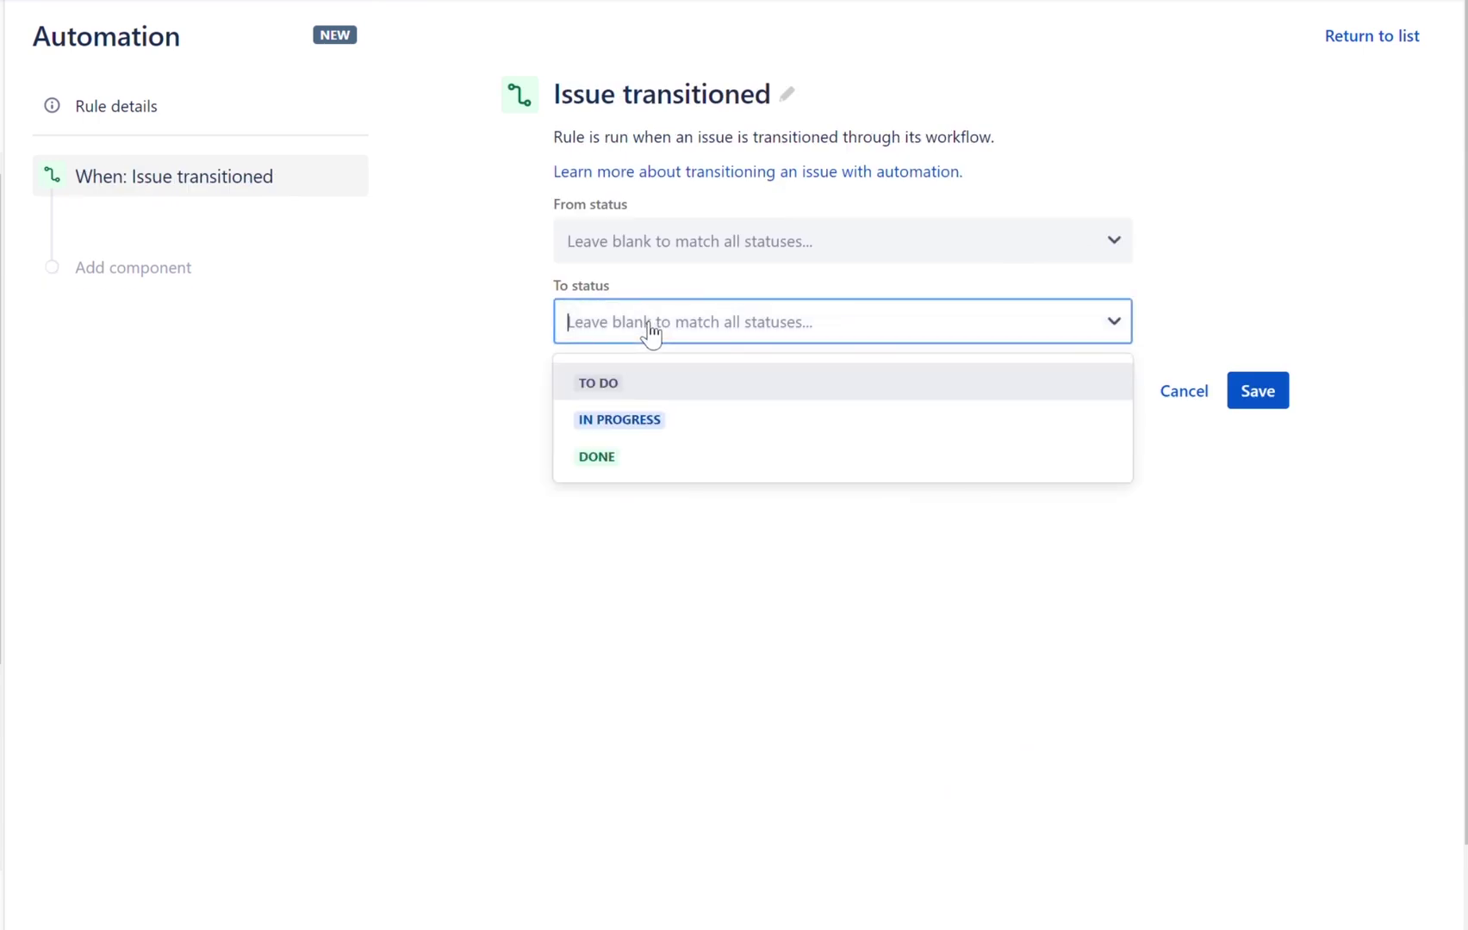
{"action": "left_click", "coordinate": [608, 459]}
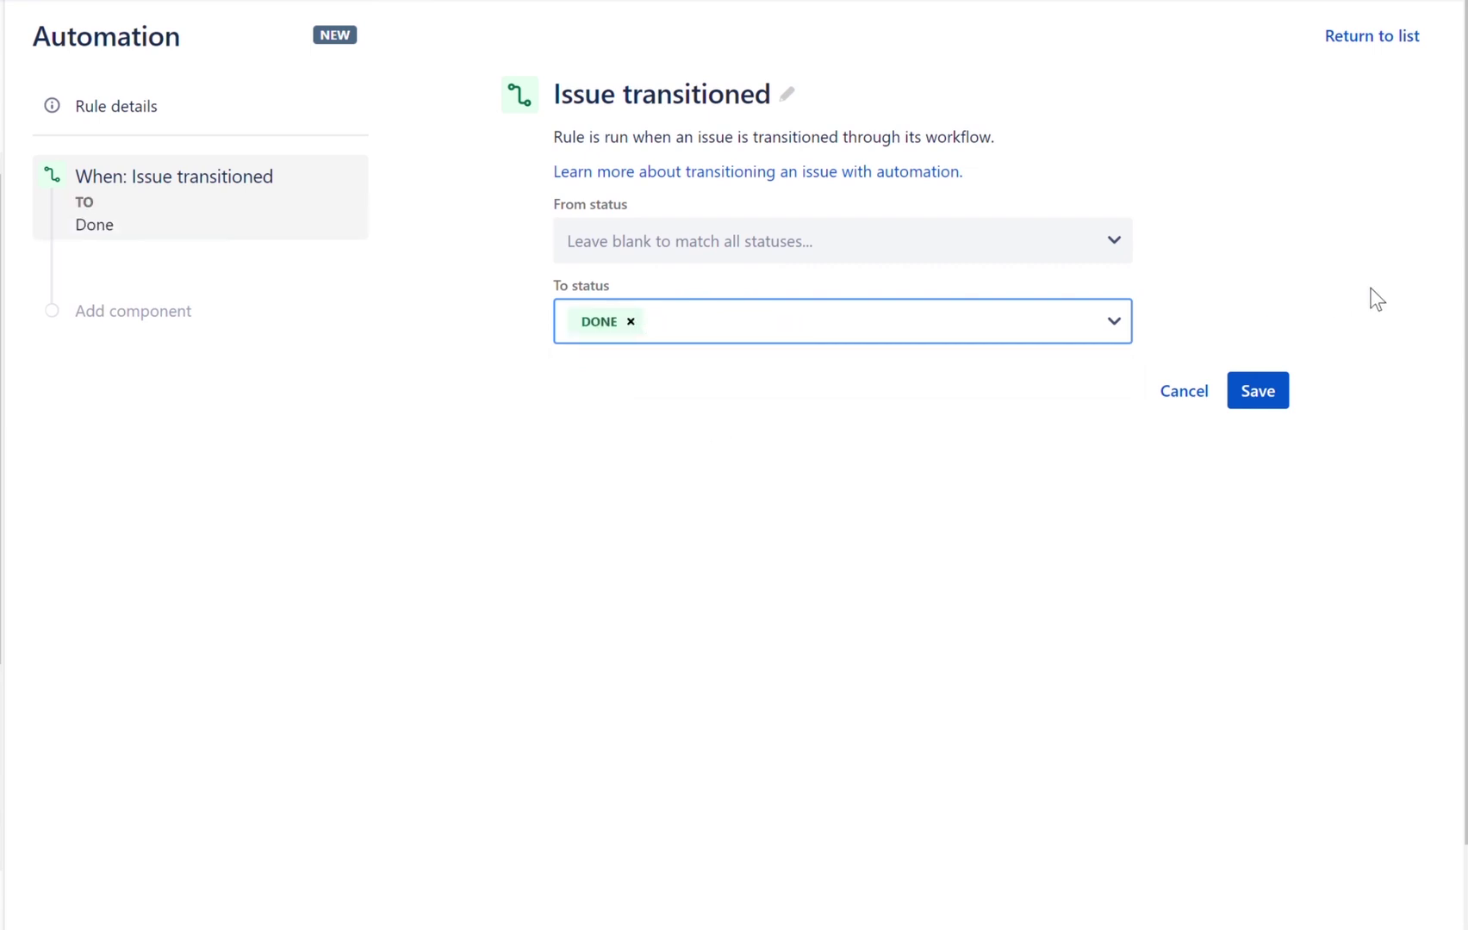
{"action": "left_click", "coordinate": [1271, 392]}
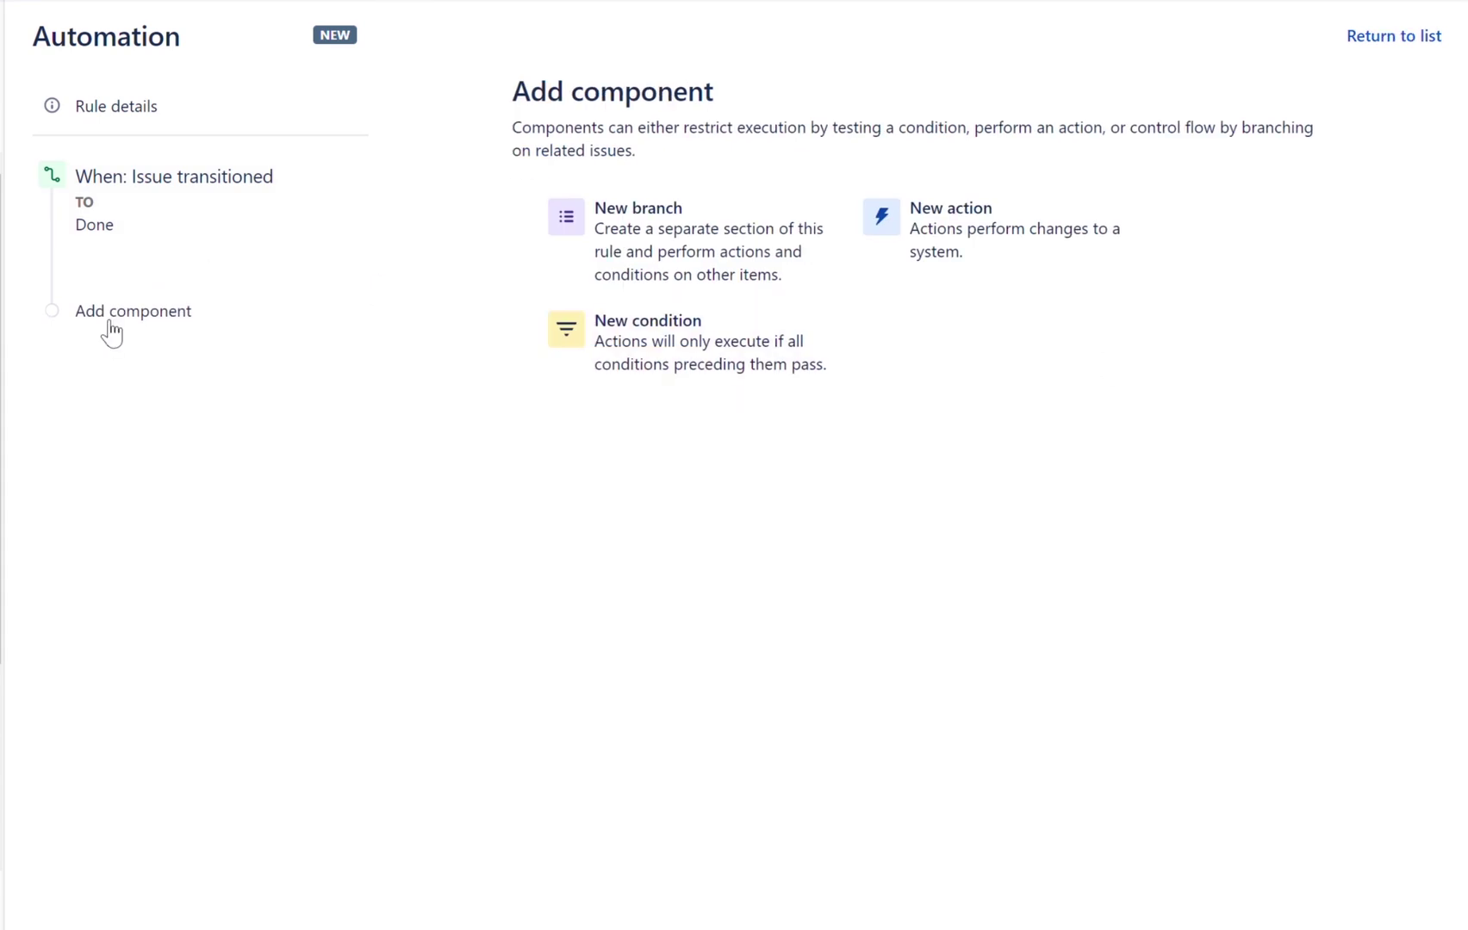
- Add an Issue fields condition requiring Issue Type equals Sub-task
{"action": "left_click", "coordinate": [636, 350]}
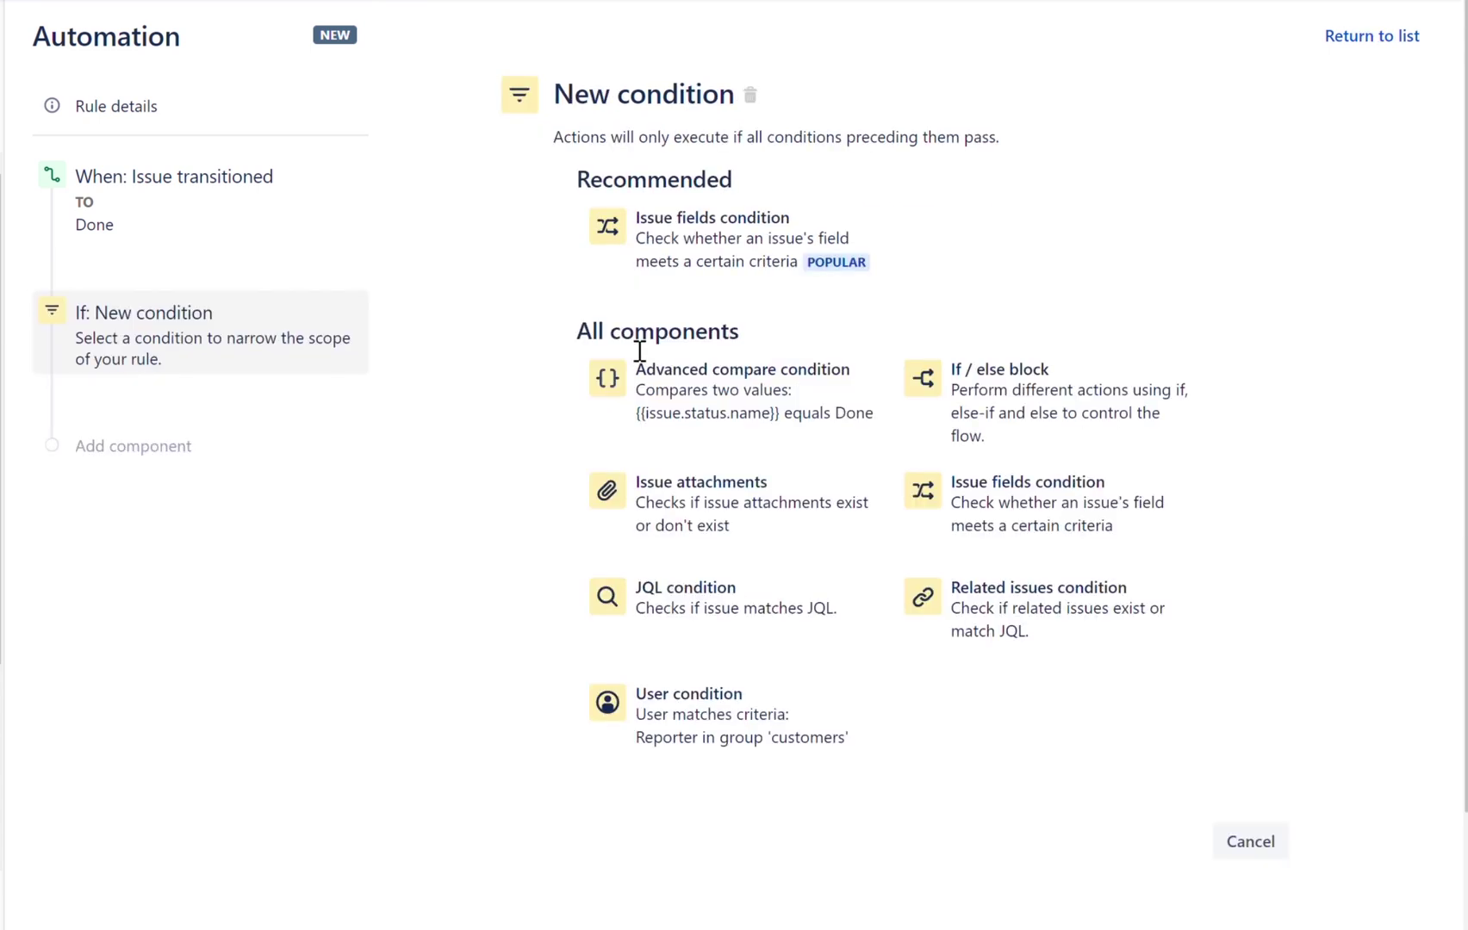
{"action": "left_click", "coordinate": [734, 232]}
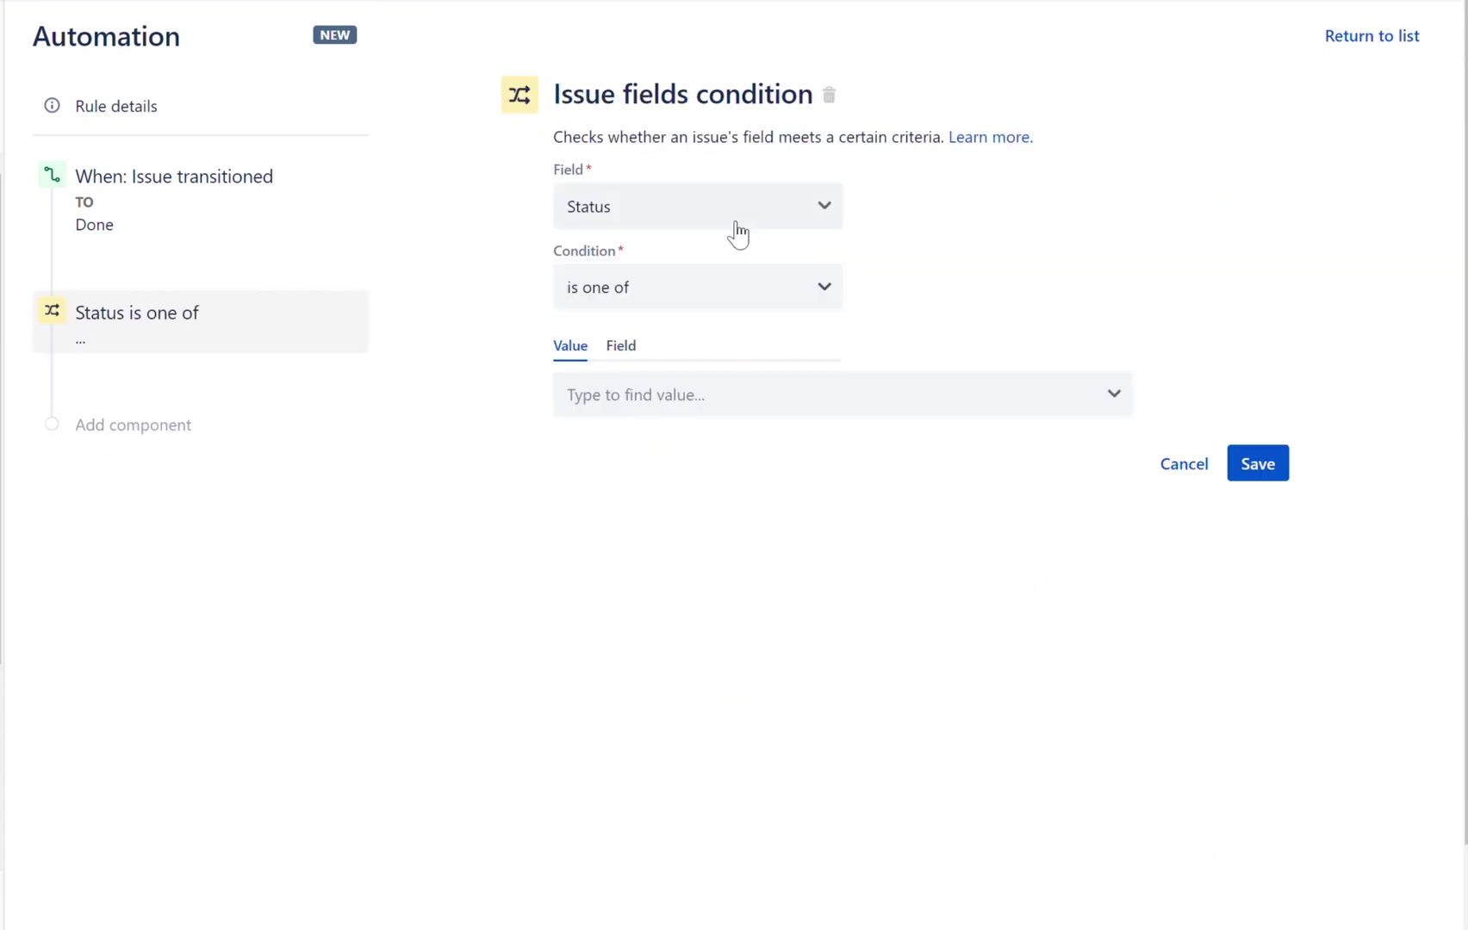
{"action": "left_click", "coordinate": [737, 231]}
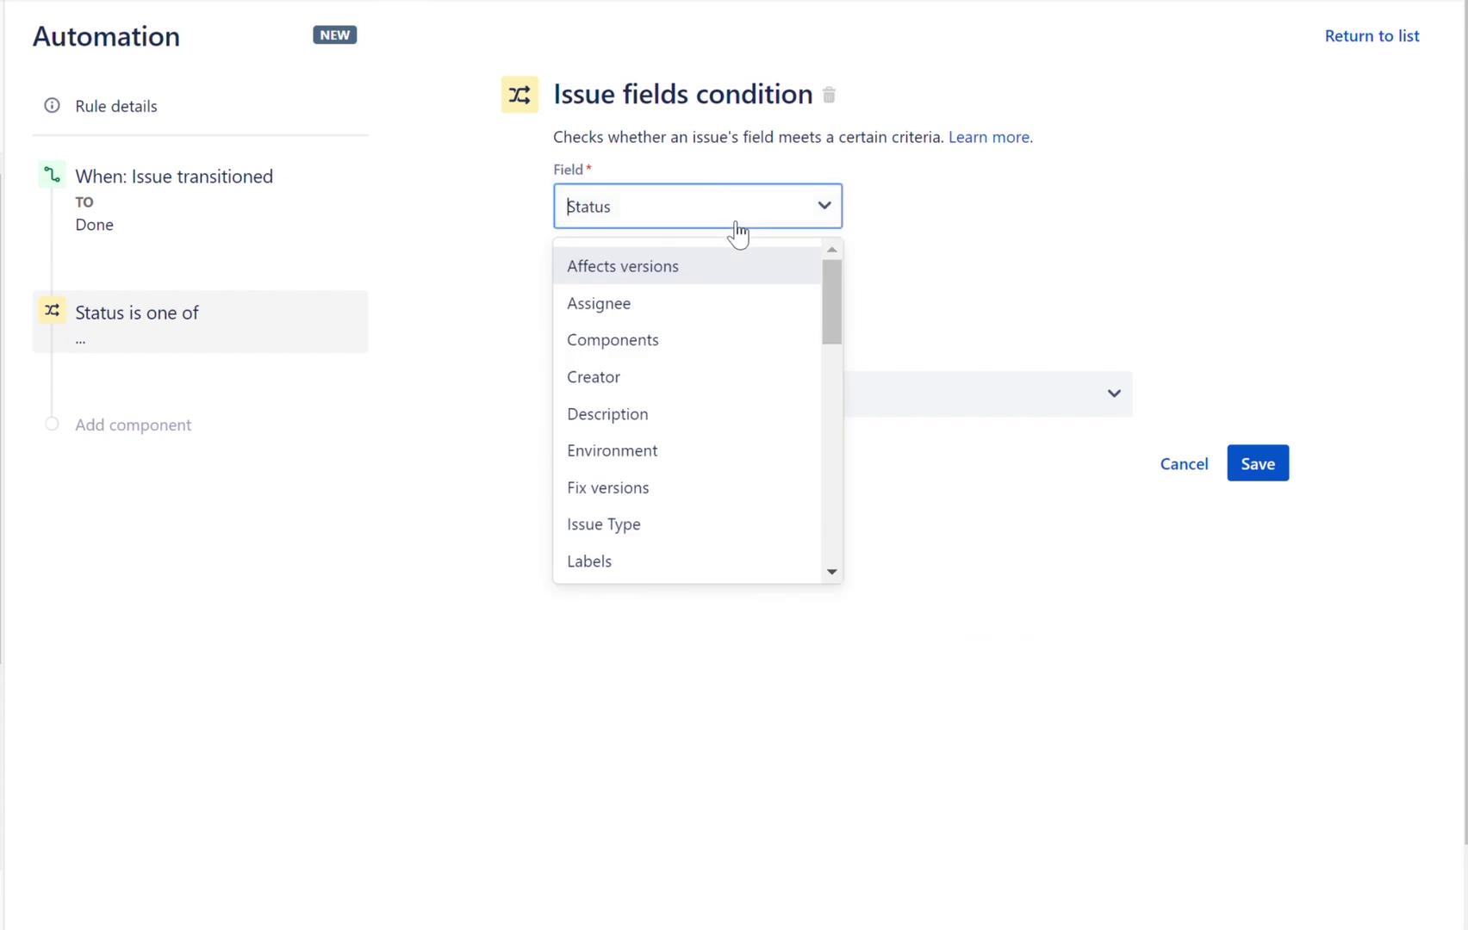
{"action": "left_click", "coordinate": [618, 522]}
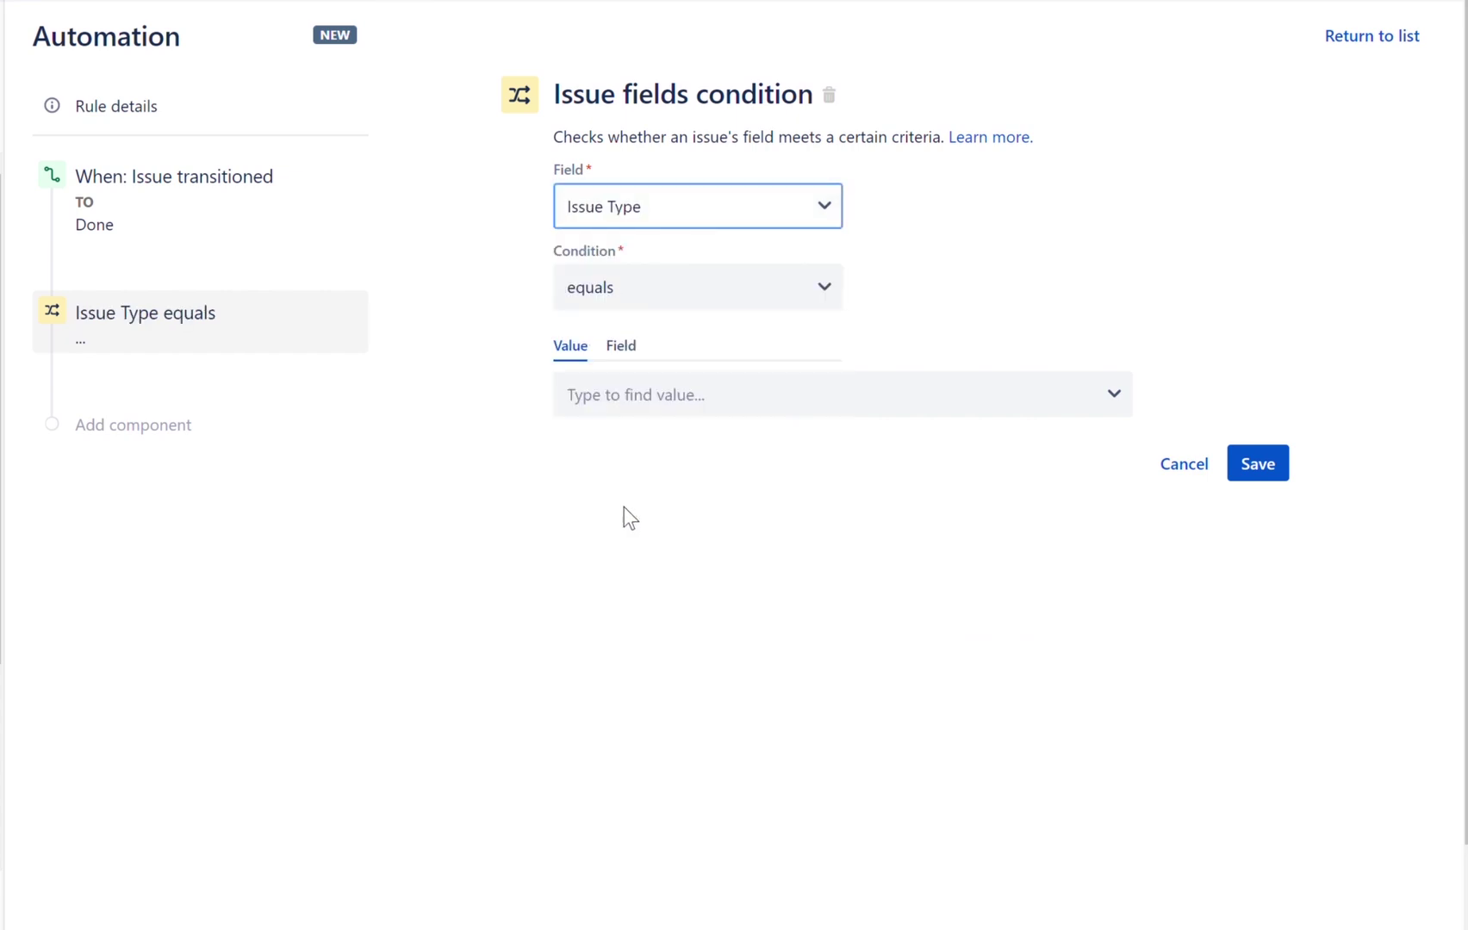
{"action": "left_click", "coordinate": [742, 409]}
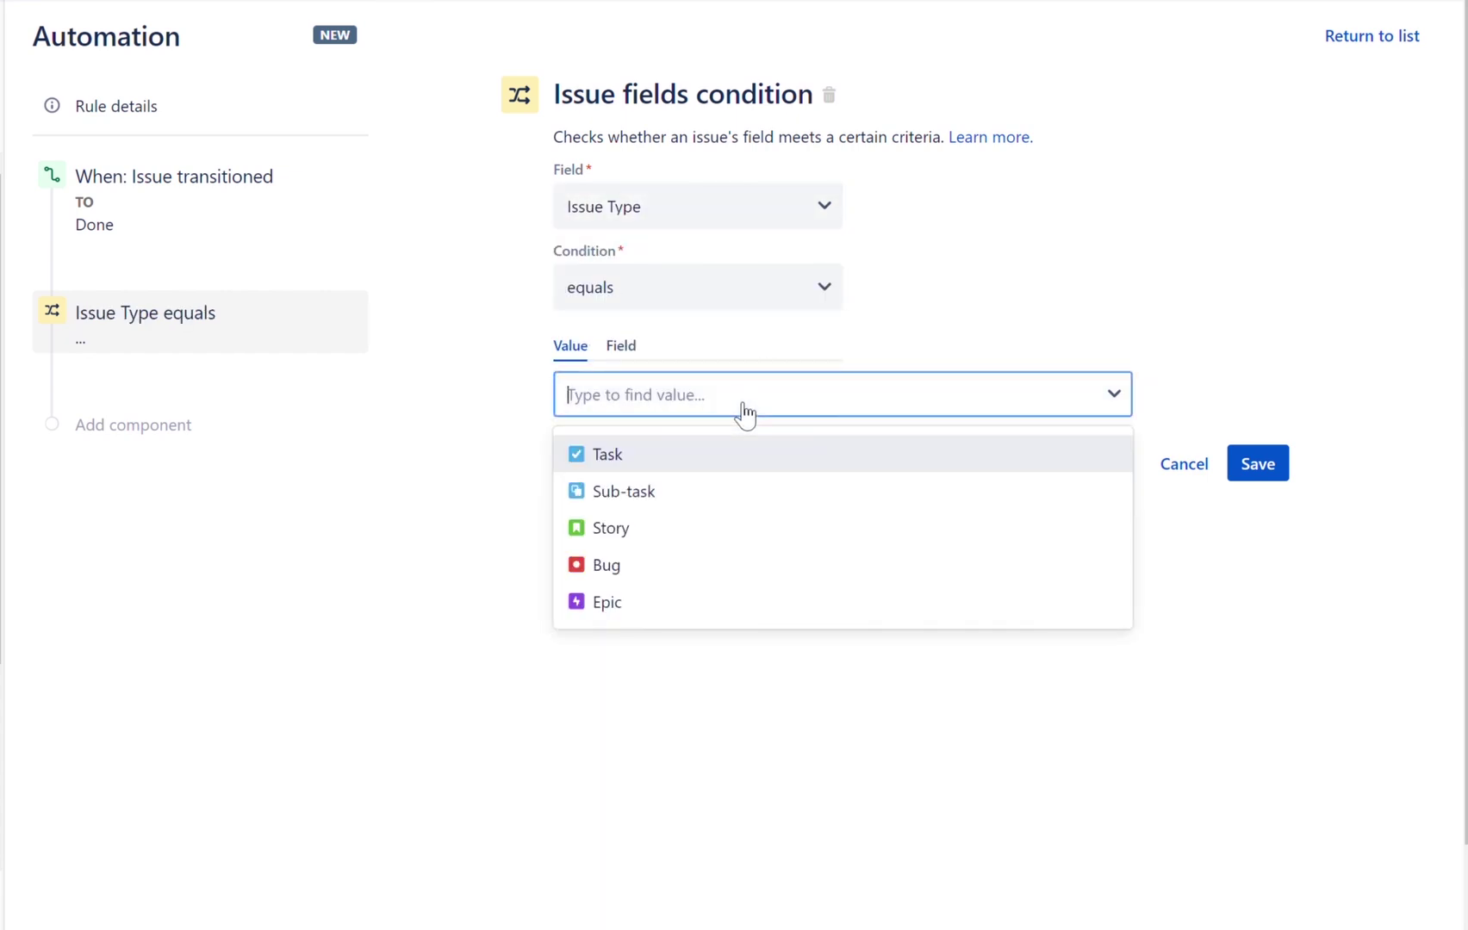
{"action": "left_click", "coordinate": [668, 491]}
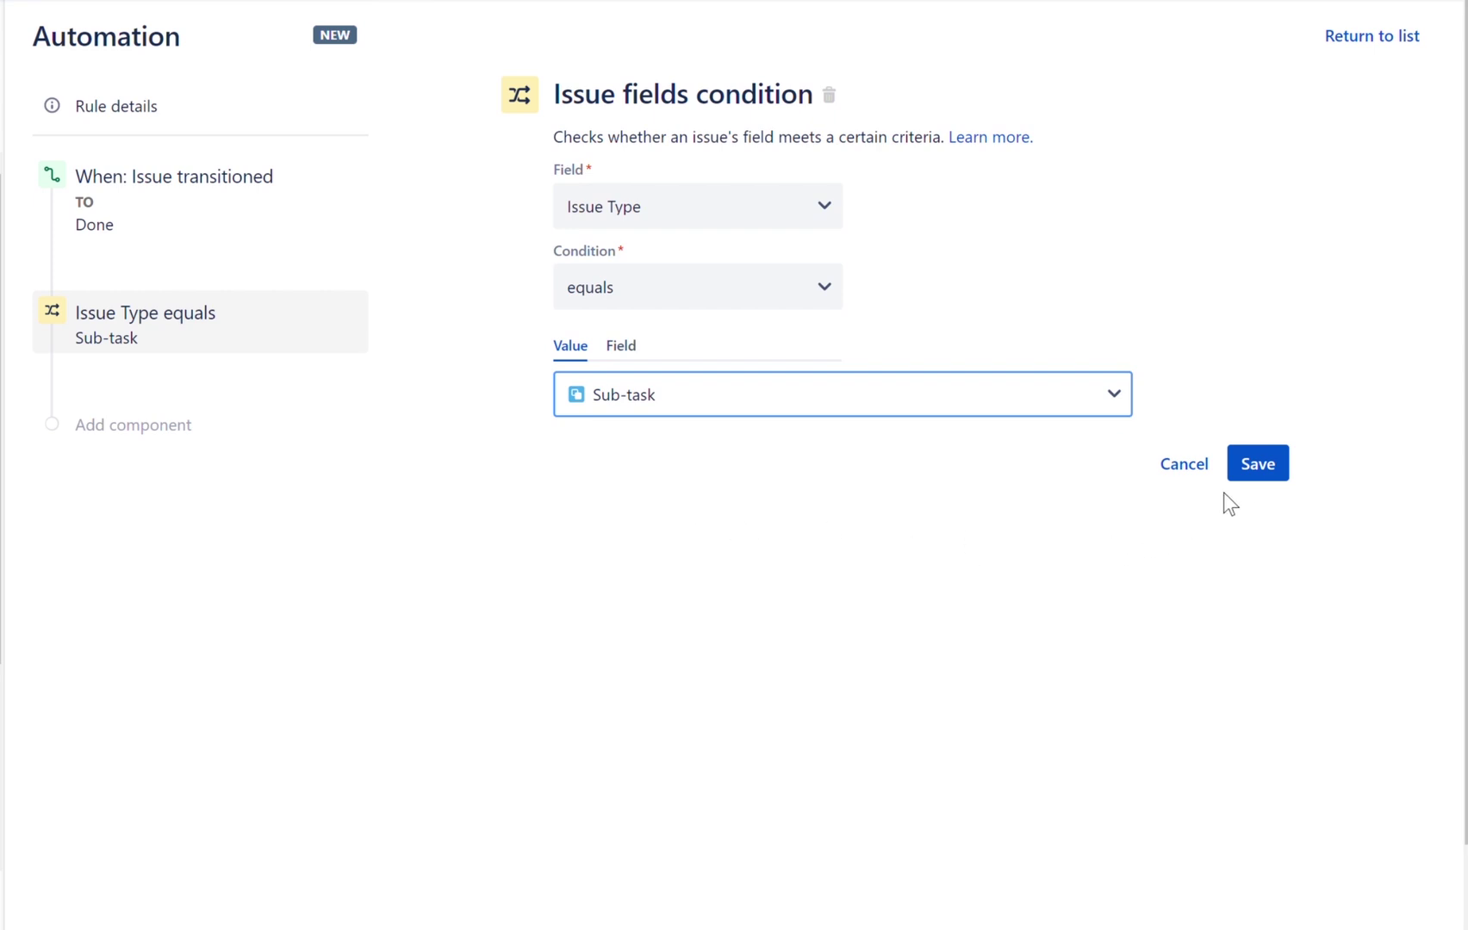
{"action": "left_click", "coordinate": [1267, 468]}
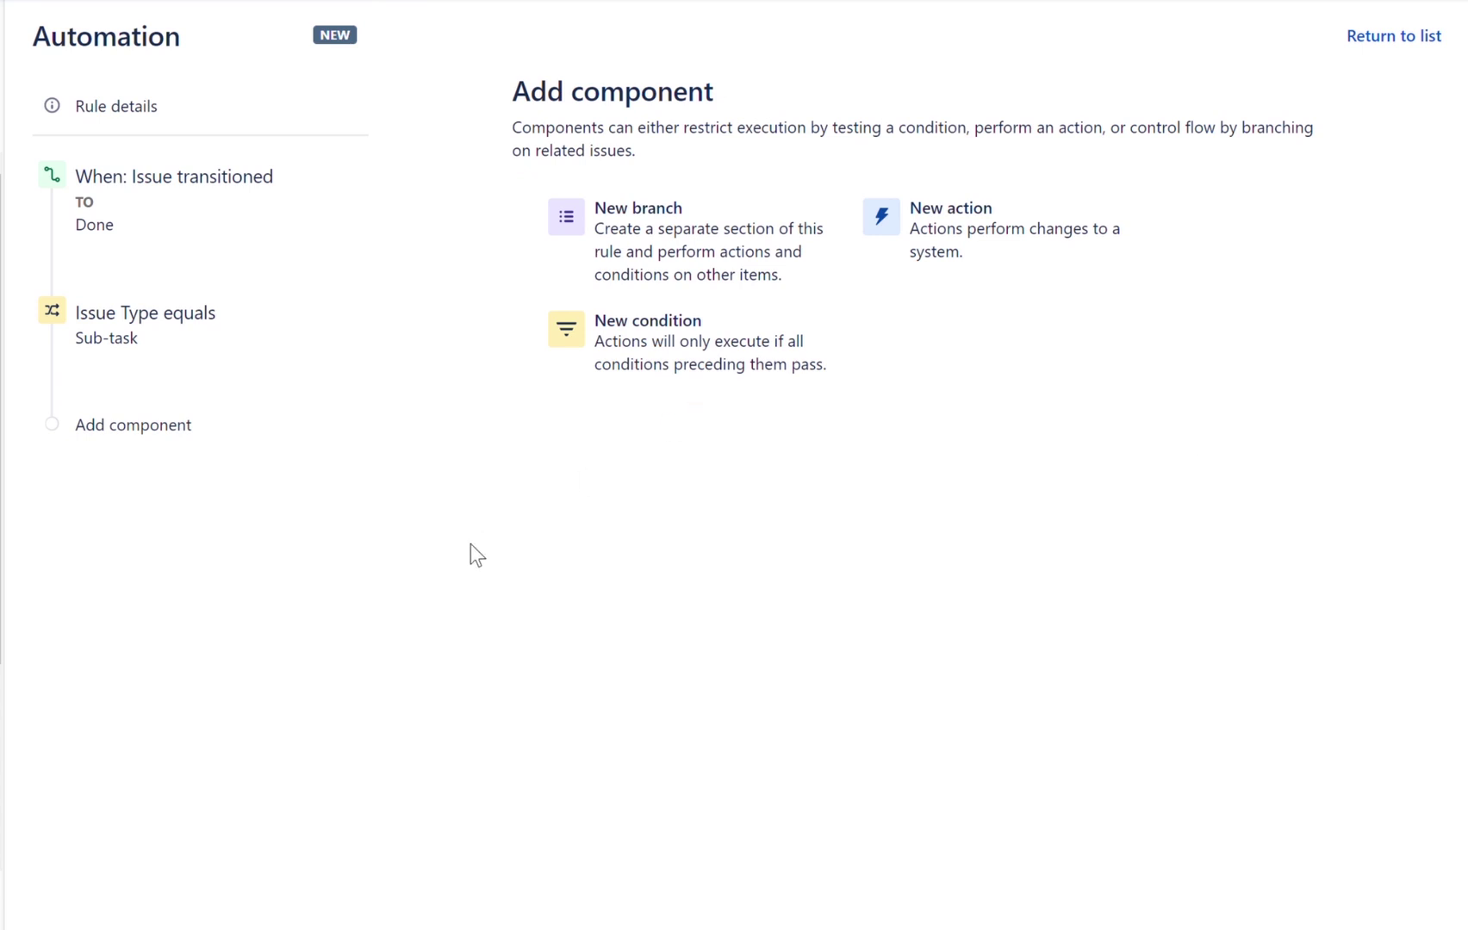
- Add a related-issues branch that runs on the sub-task's Parent
{"action": "left_click", "coordinate": [673, 270]}
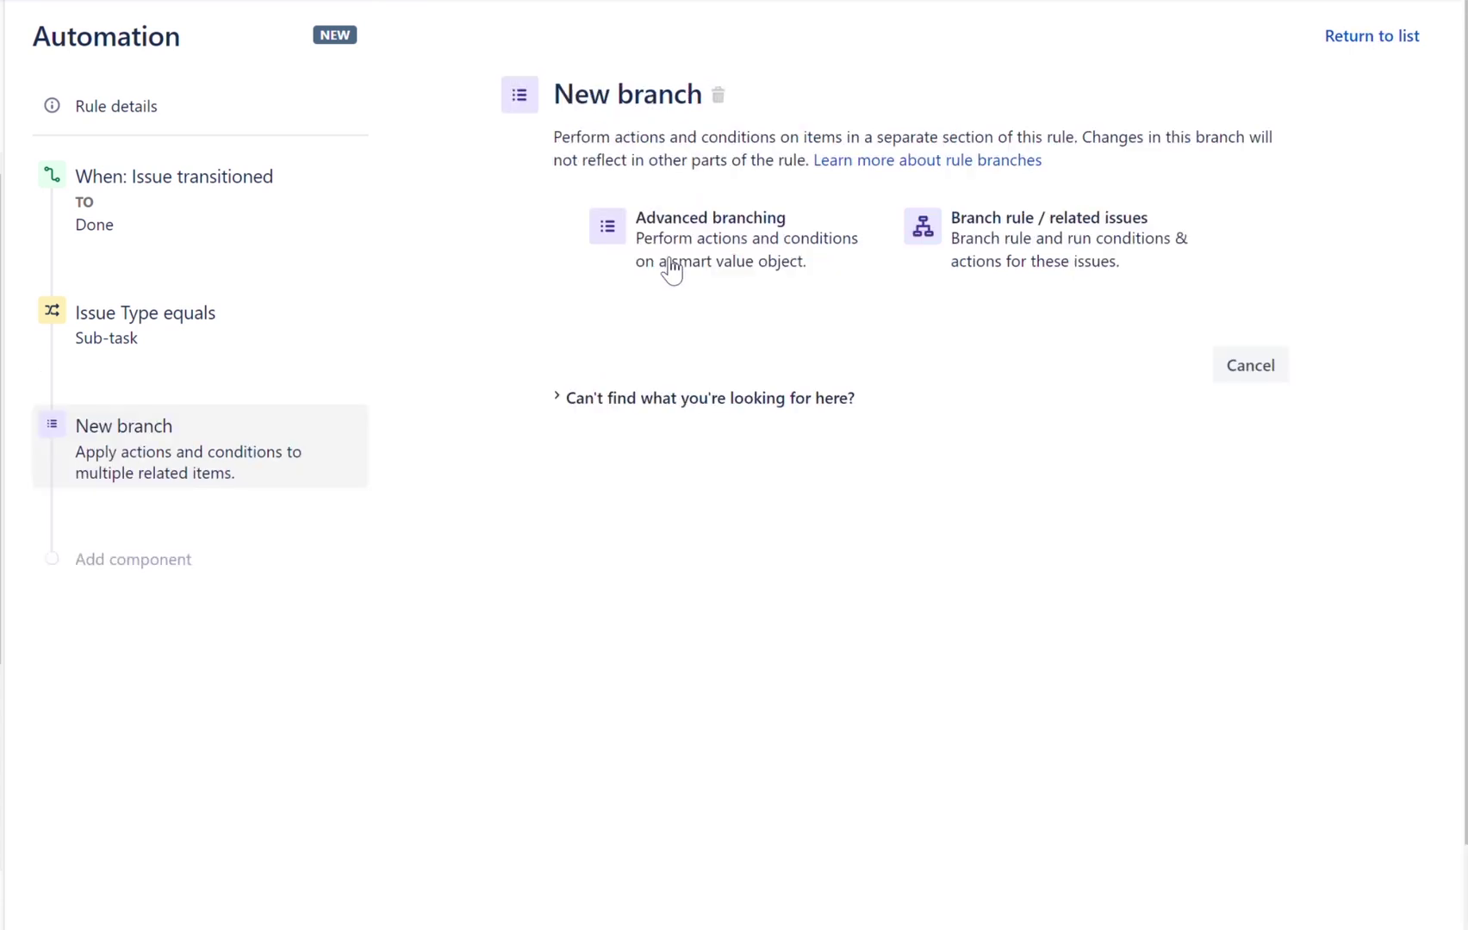
{"action": "left_click", "coordinate": [992, 241]}
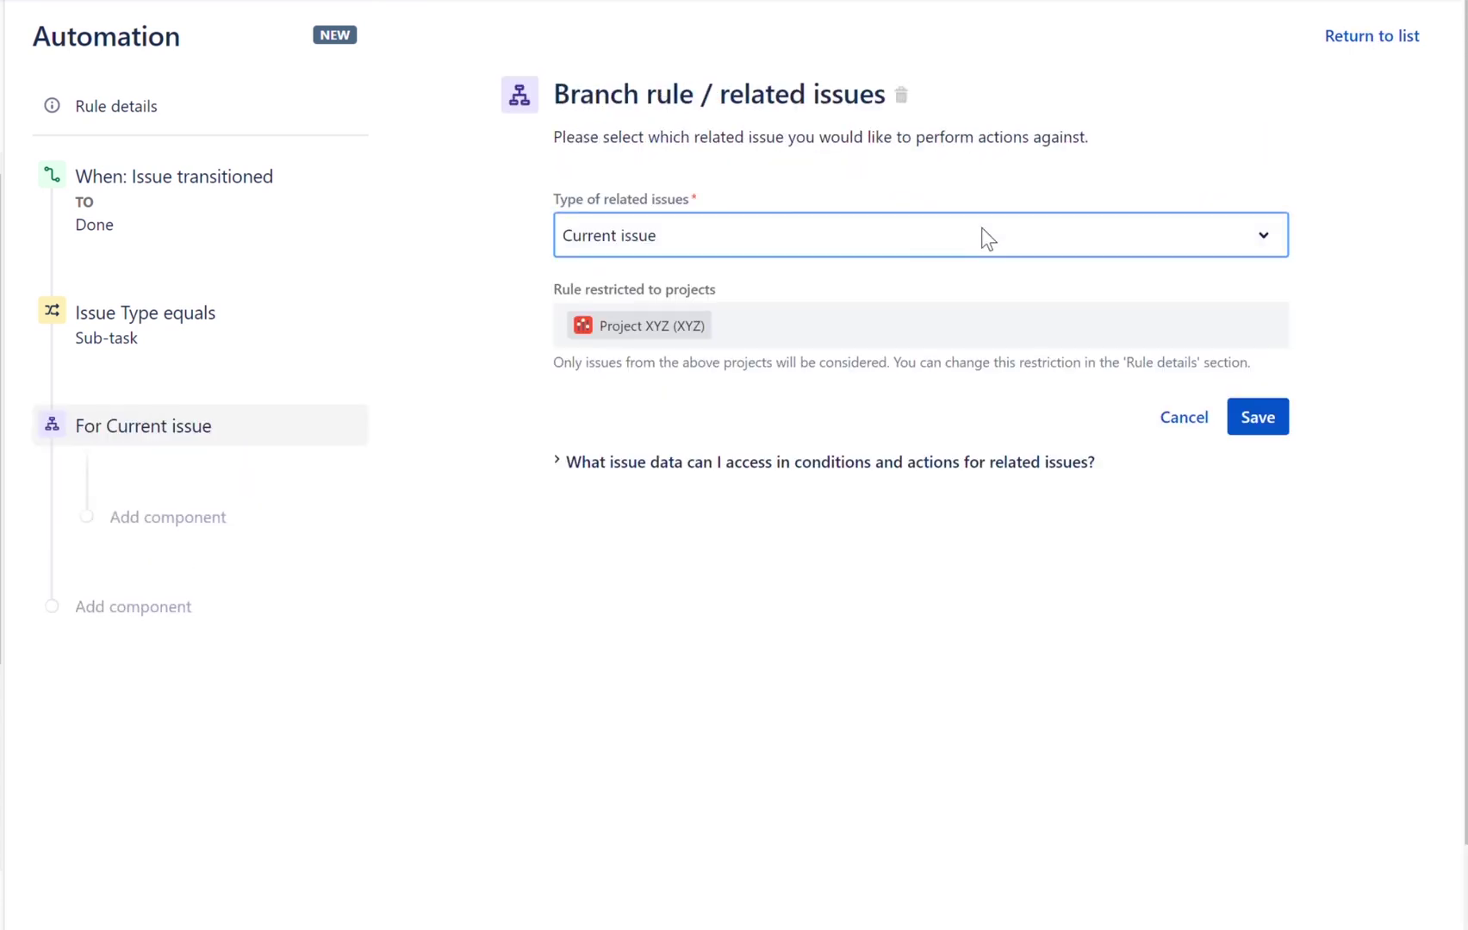
{"action": "left_click", "coordinate": [868, 246]}
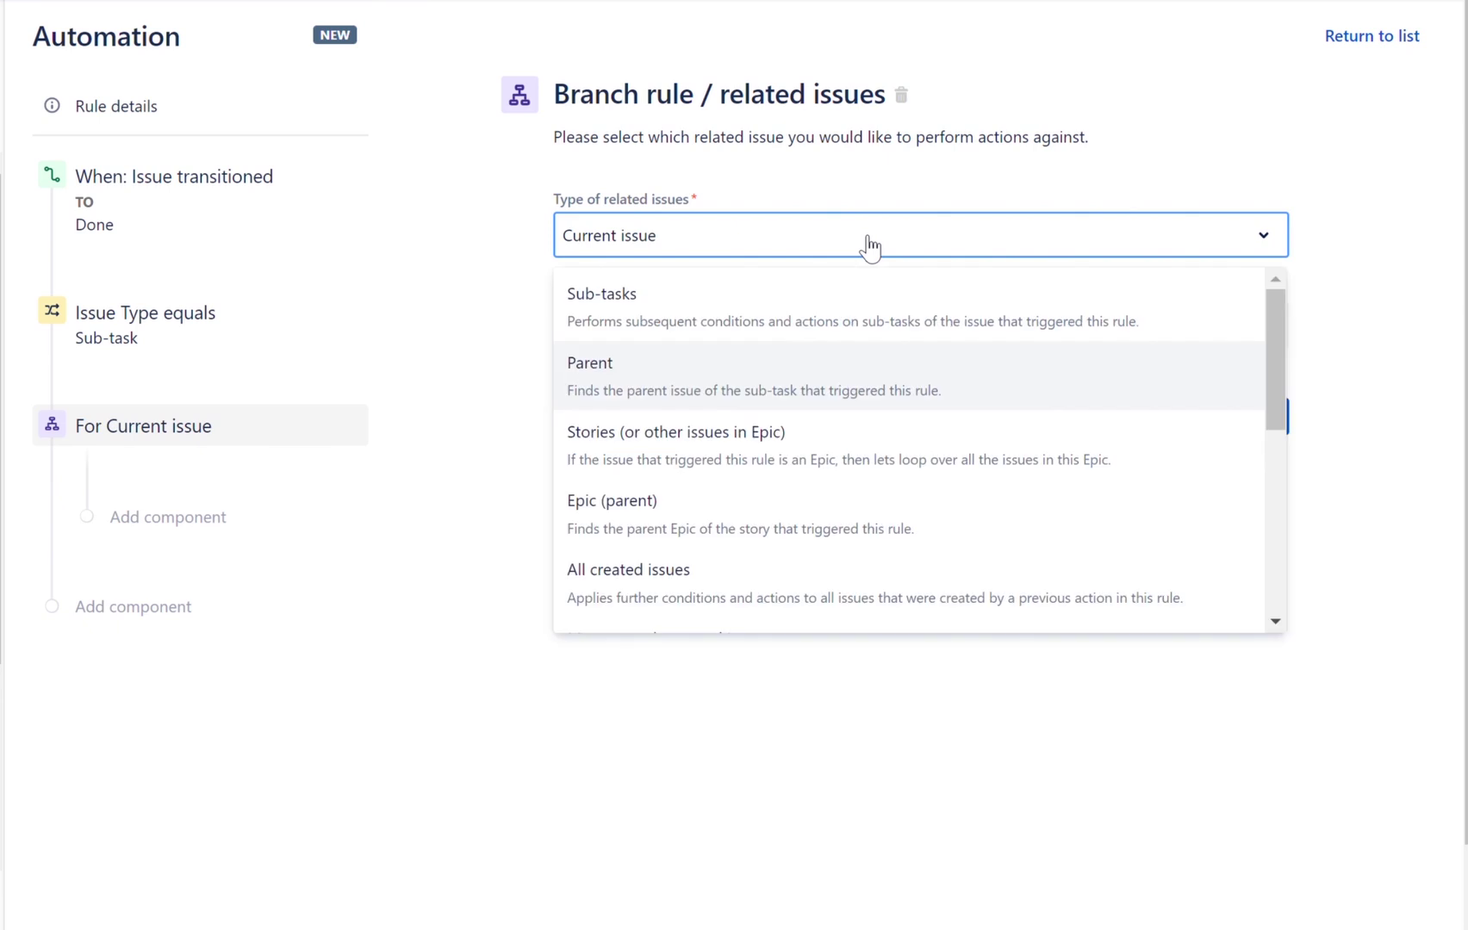
{"action": "left_click", "coordinate": [656, 390]}
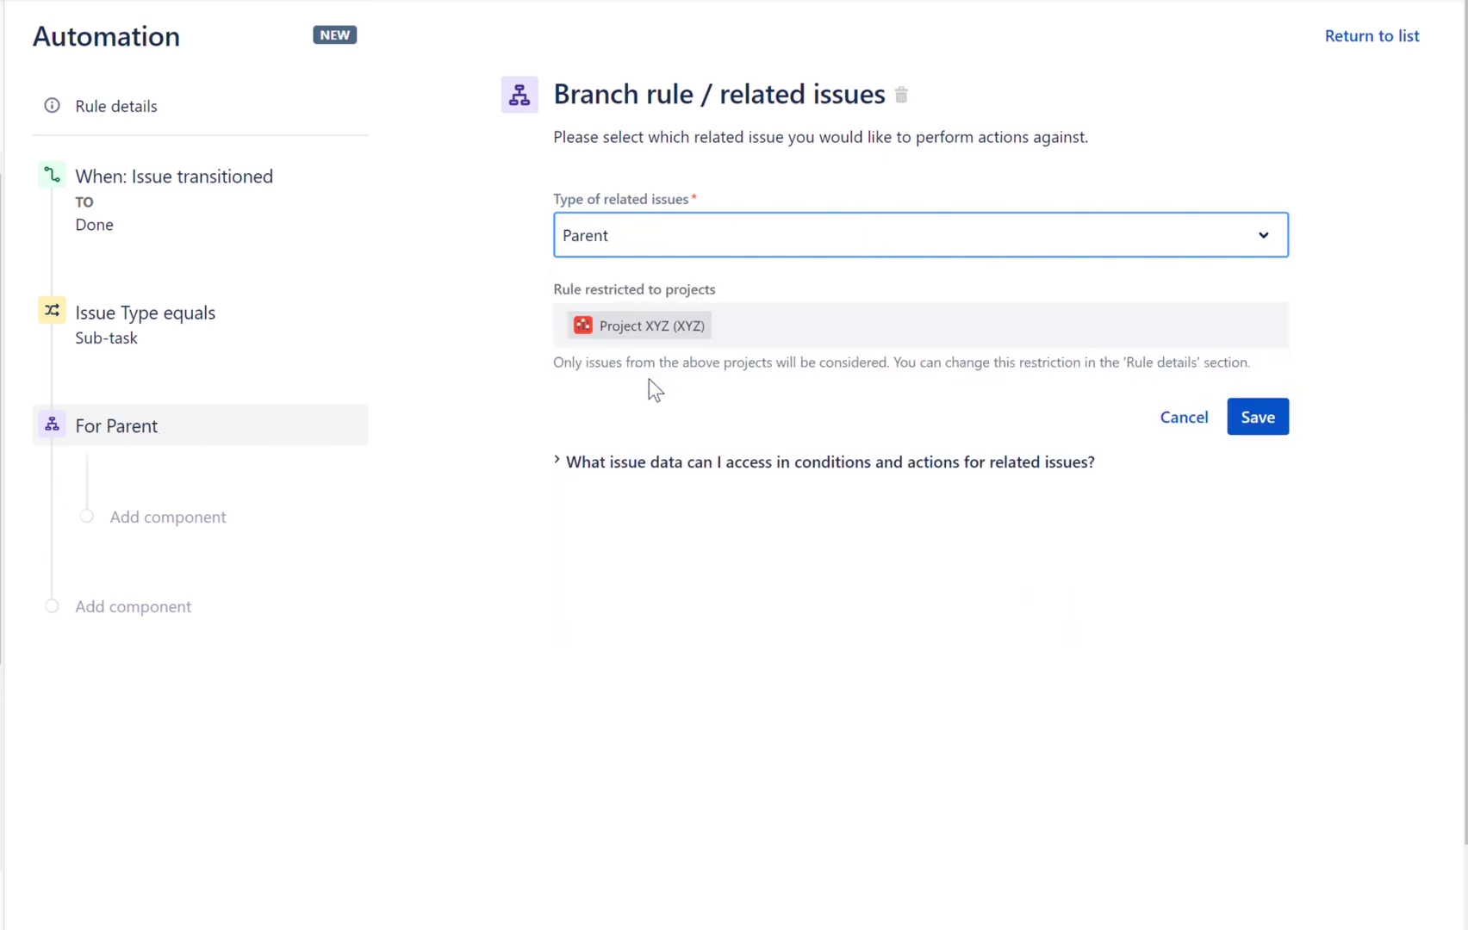
{"action": "left_click", "coordinate": [1258, 424]}
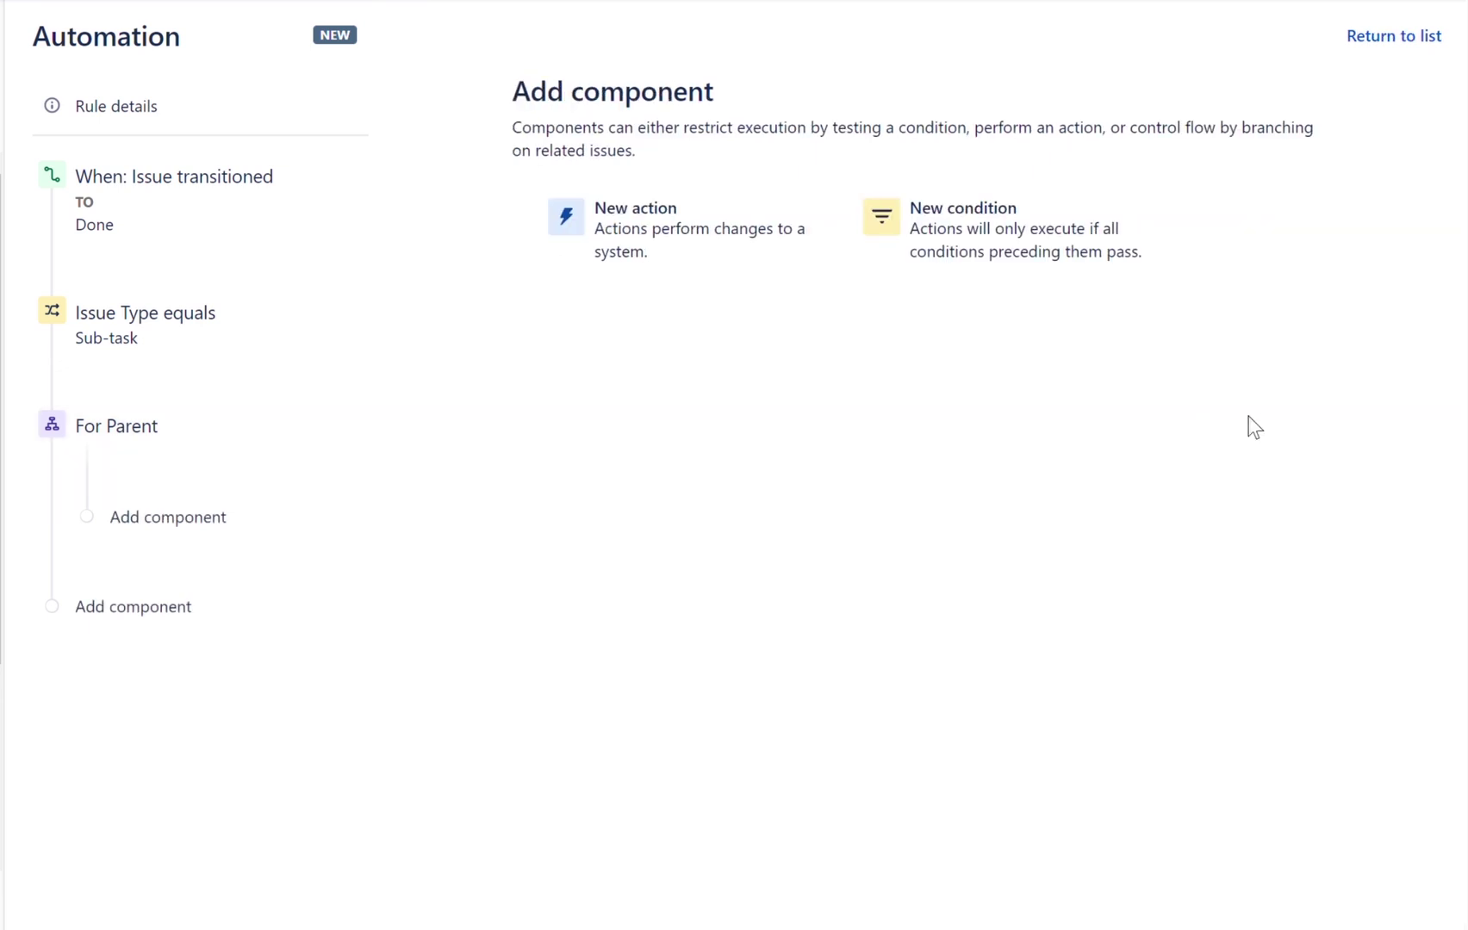
- In the Parent branch, require all Sub-tasks to match JQL 'status = done'
{"action": "left_click", "coordinate": [974, 268]}
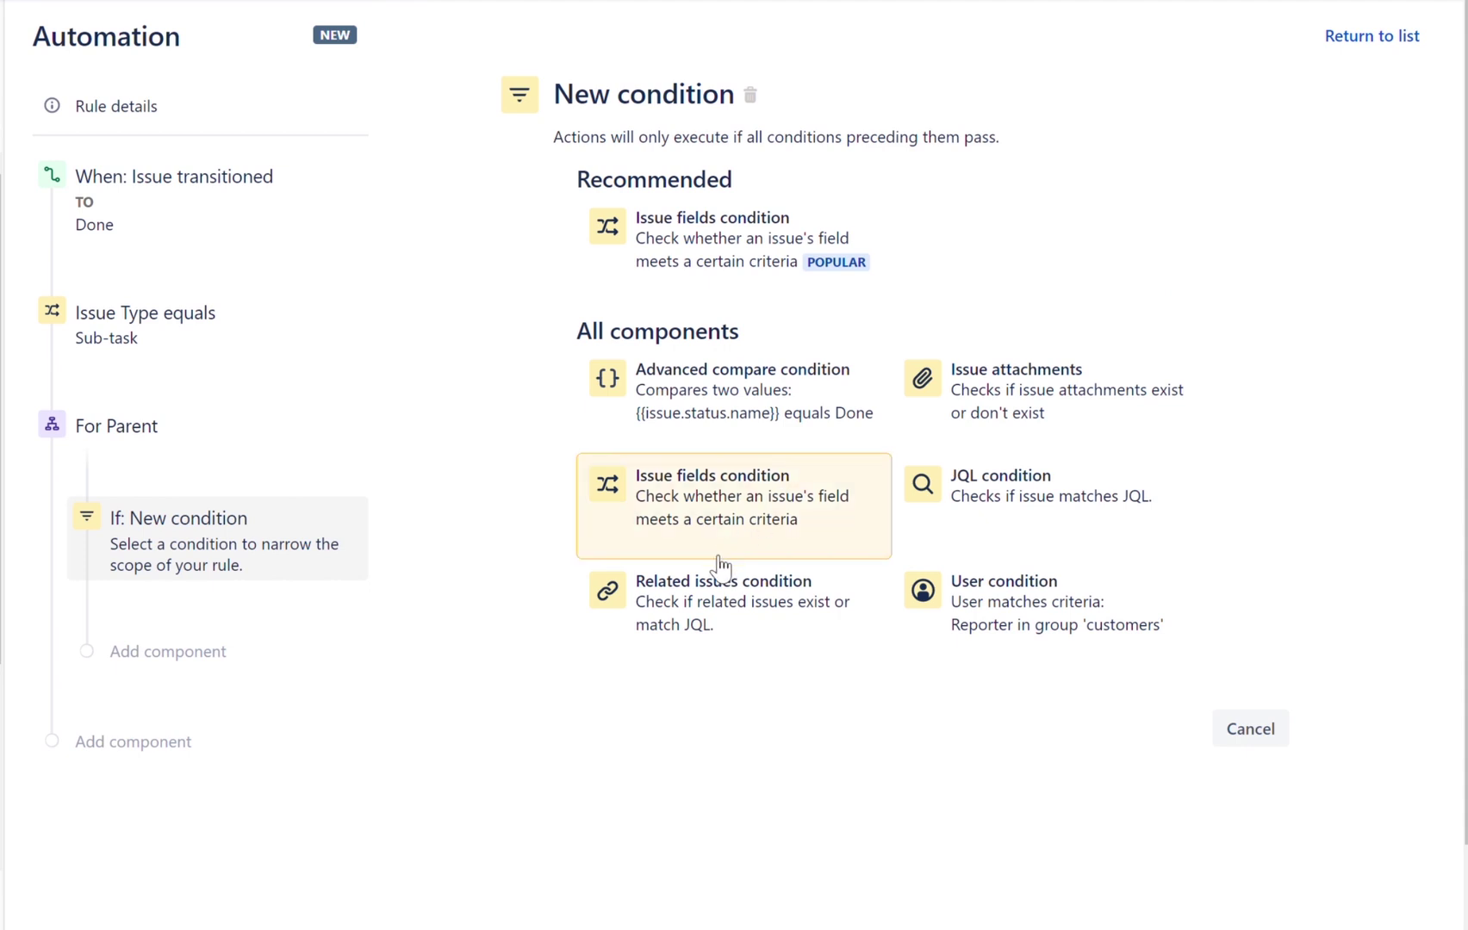
{"action": "left_click", "coordinate": [702, 587]}
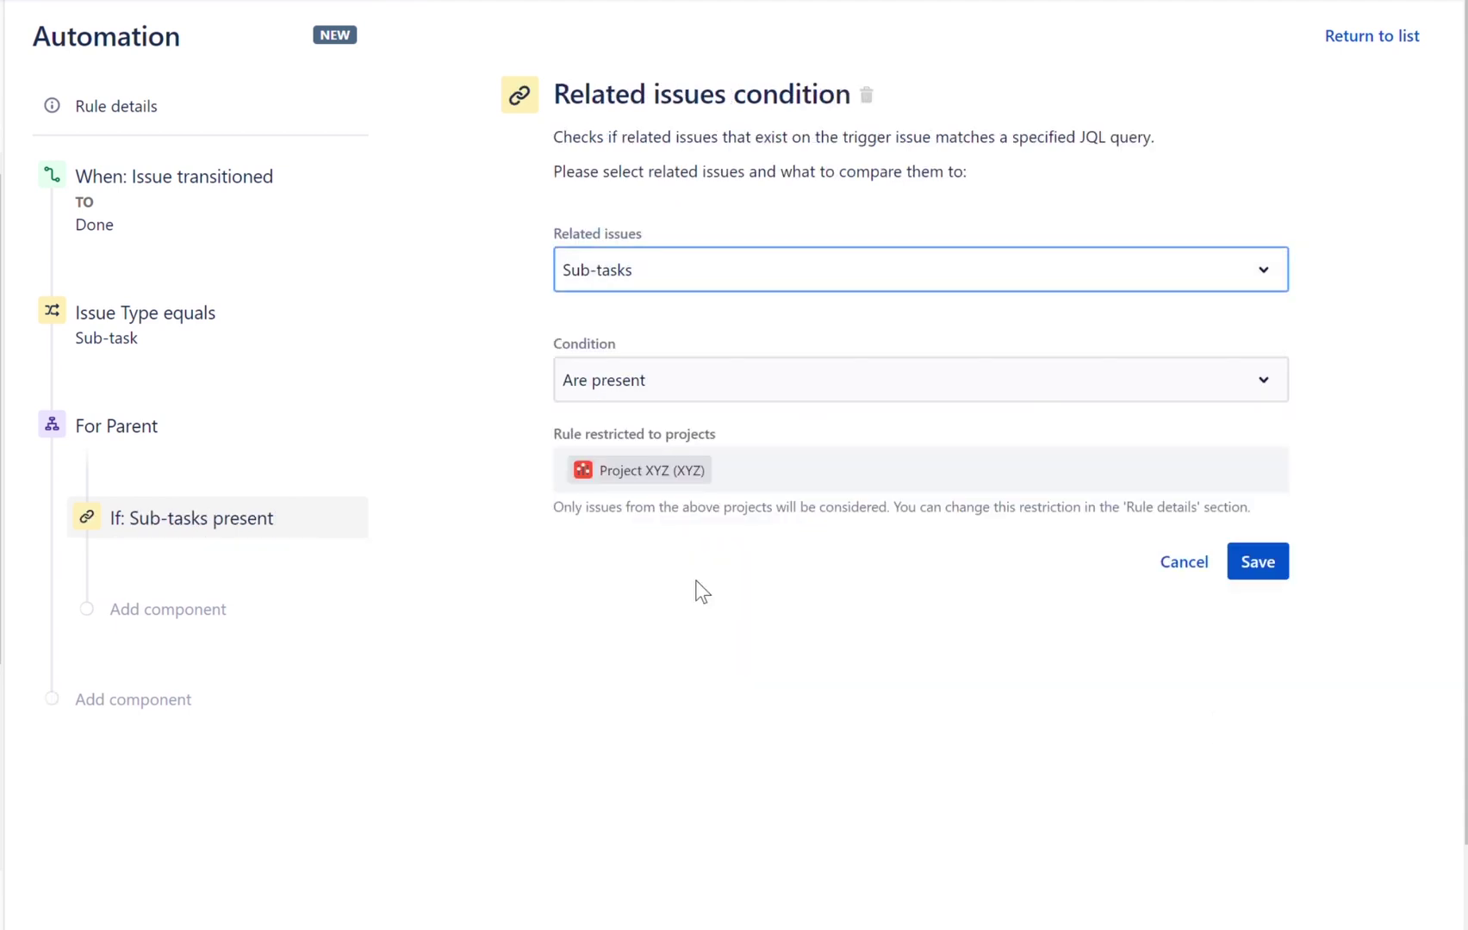
{"action": "left_click", "coordinate": [934, 379]}
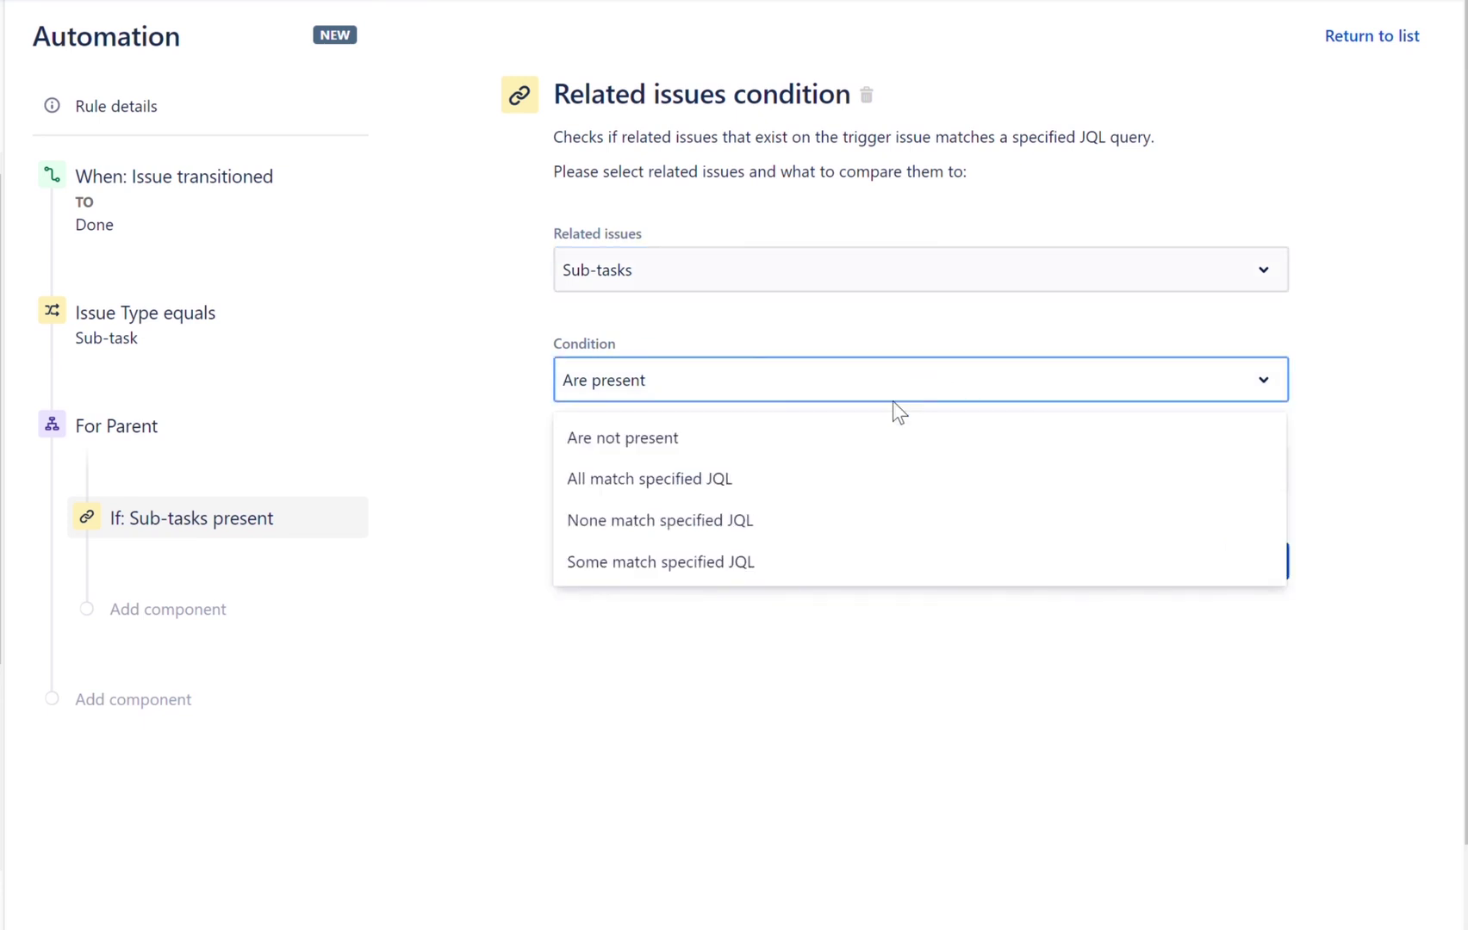
{"action": "left_click", "coordinate": [833, 479]}
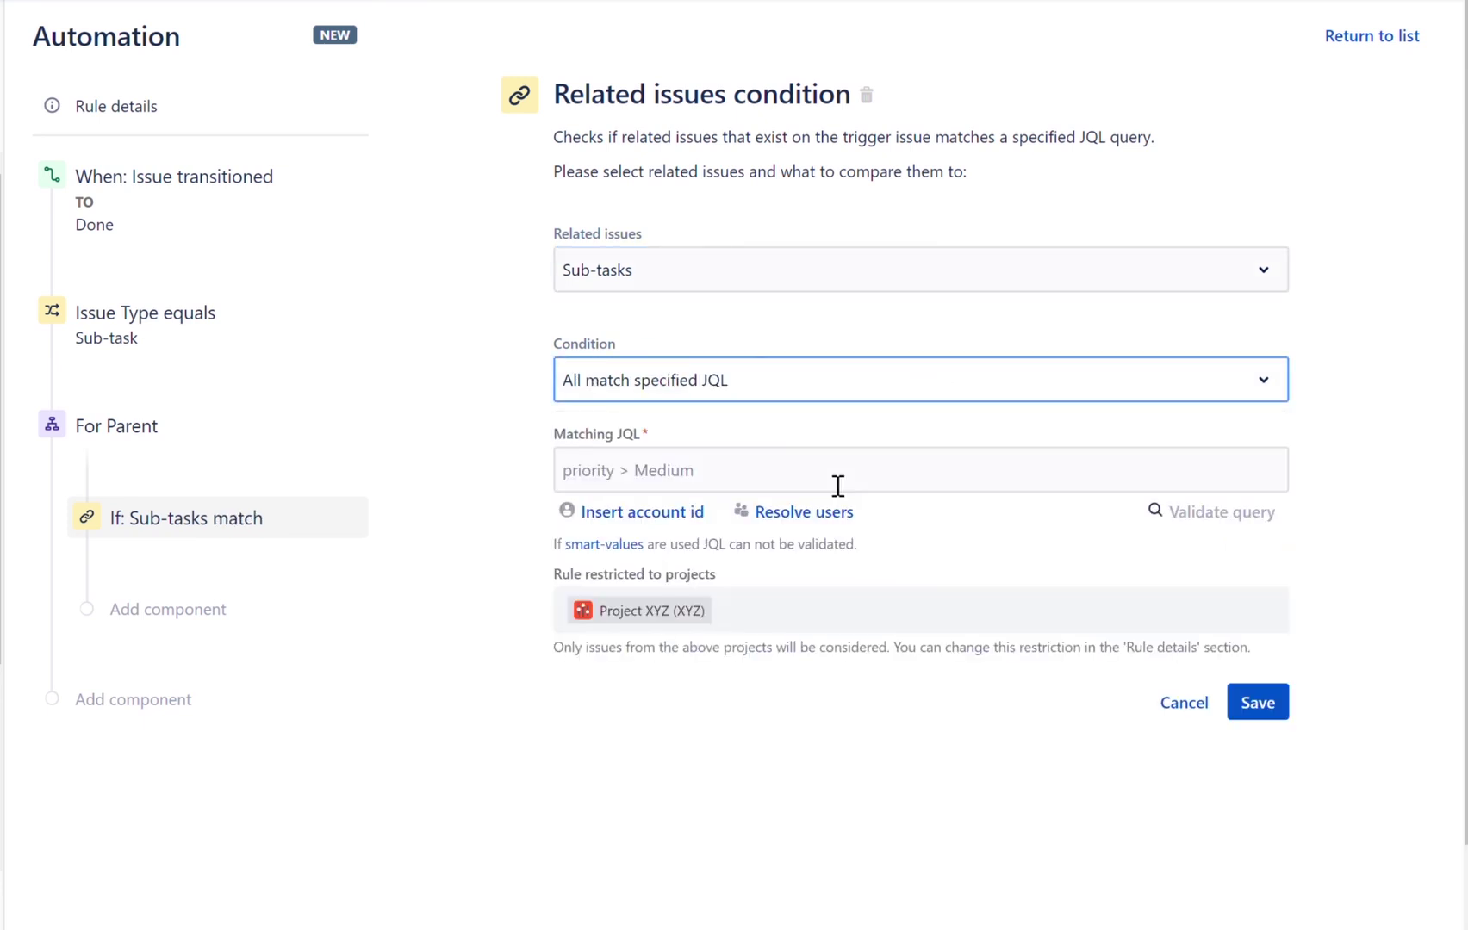
{"action": "left_click", "coordinate": [837, 470]}
{"action": "type", "text": "st"}
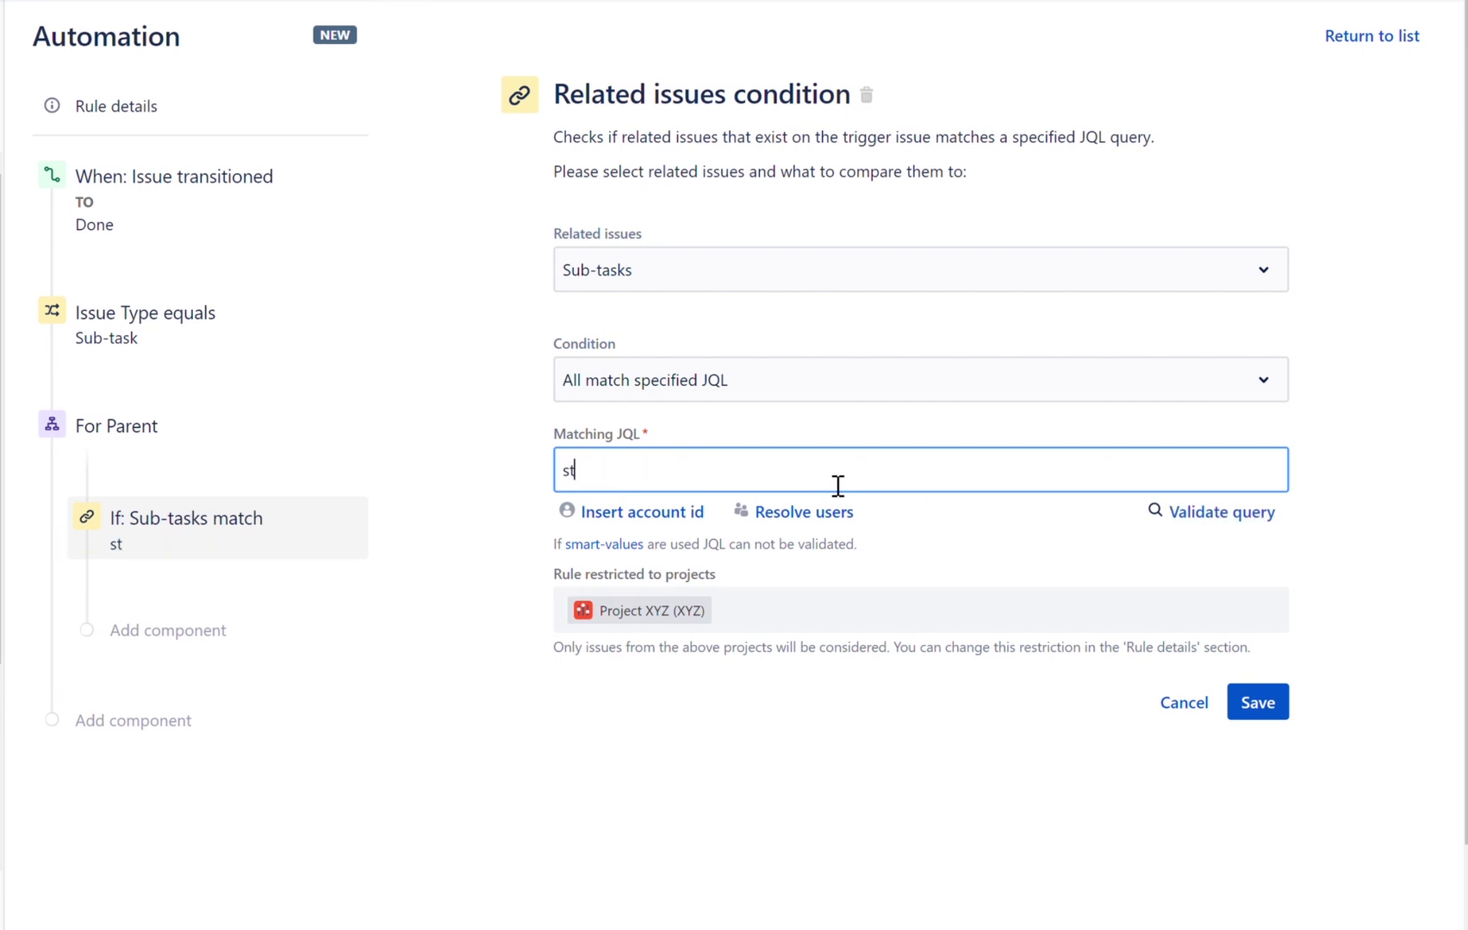
{"action": "type", "text": "atus = done"}
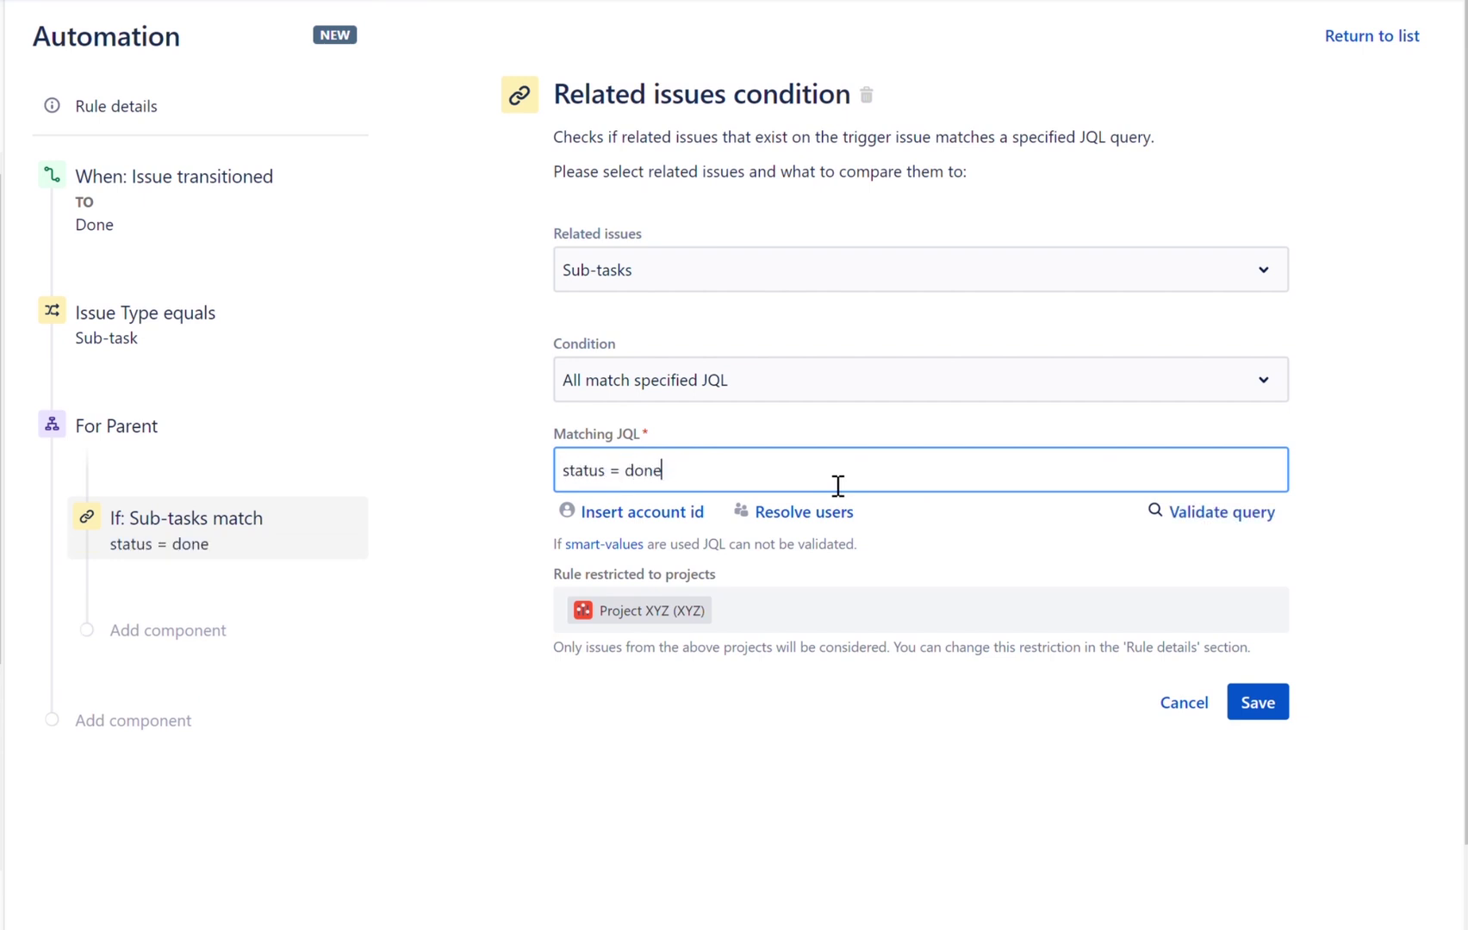
{"action": "left_click", "coordinate": [987, 537]}
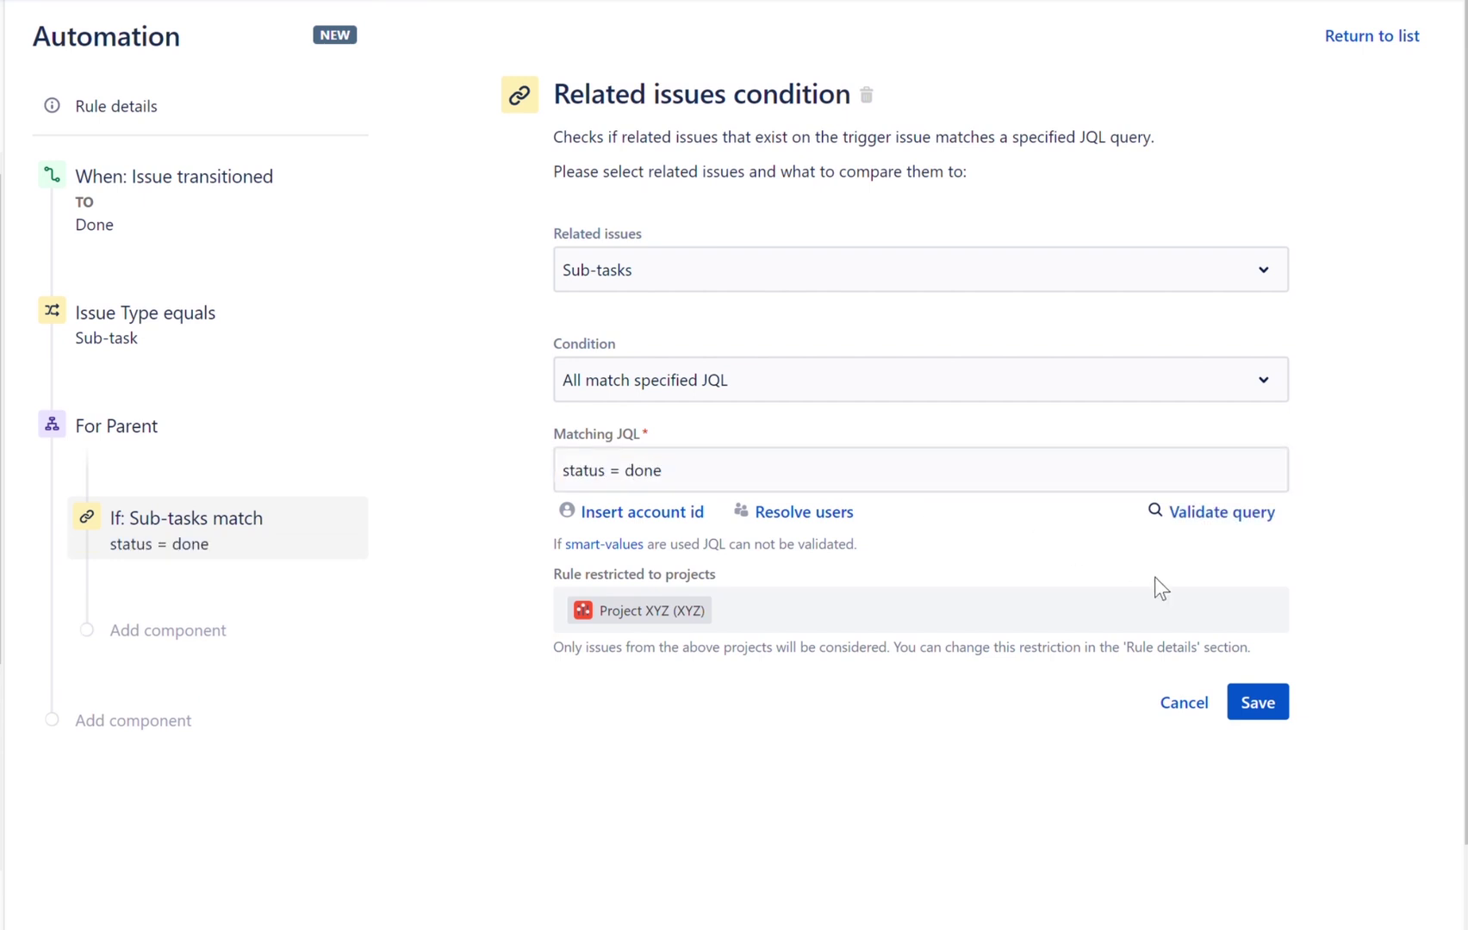
{"action": "left_click", "coordinate": [1258, 701]}
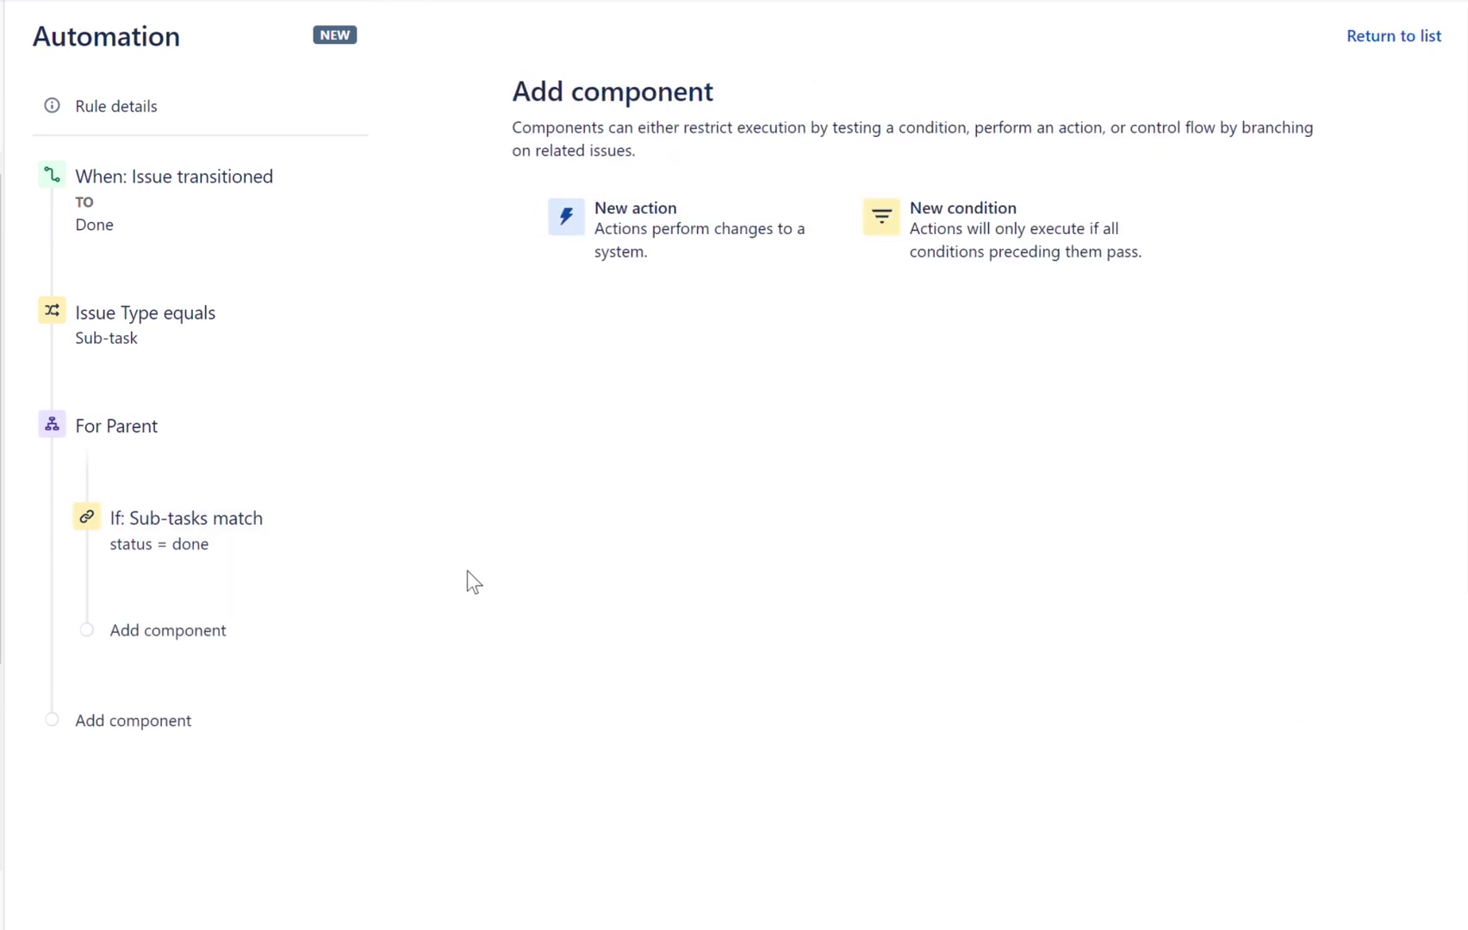
- Add a Transition issue action in the Parent branch with destination status DONE
{"action": "left_click", "coordinate": [202, 629]}
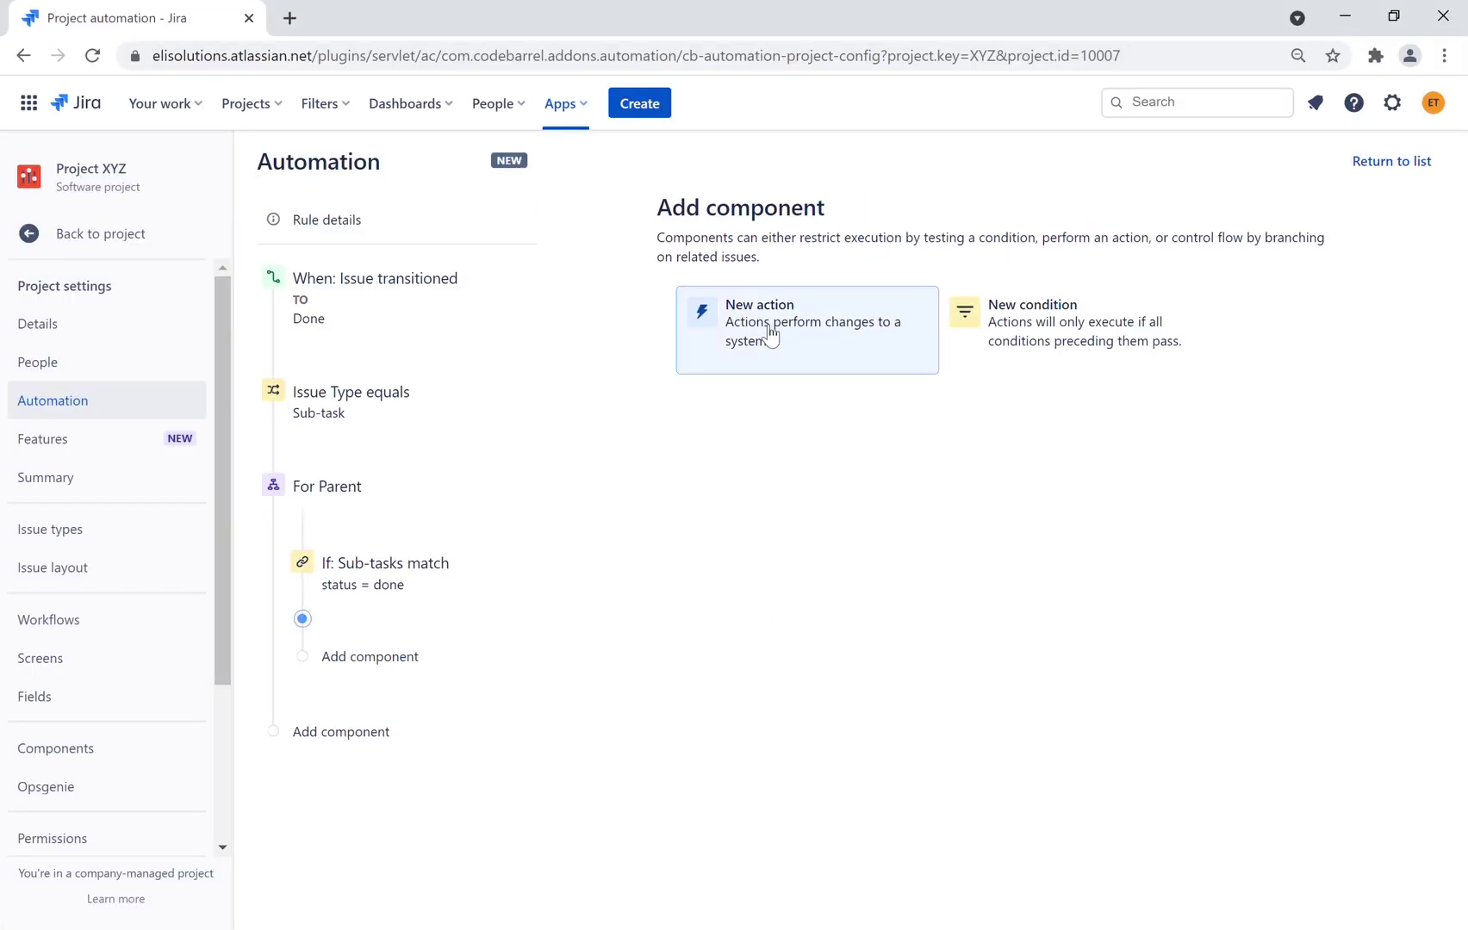
{"action": "left_click", "coordinate": [771, 333]}
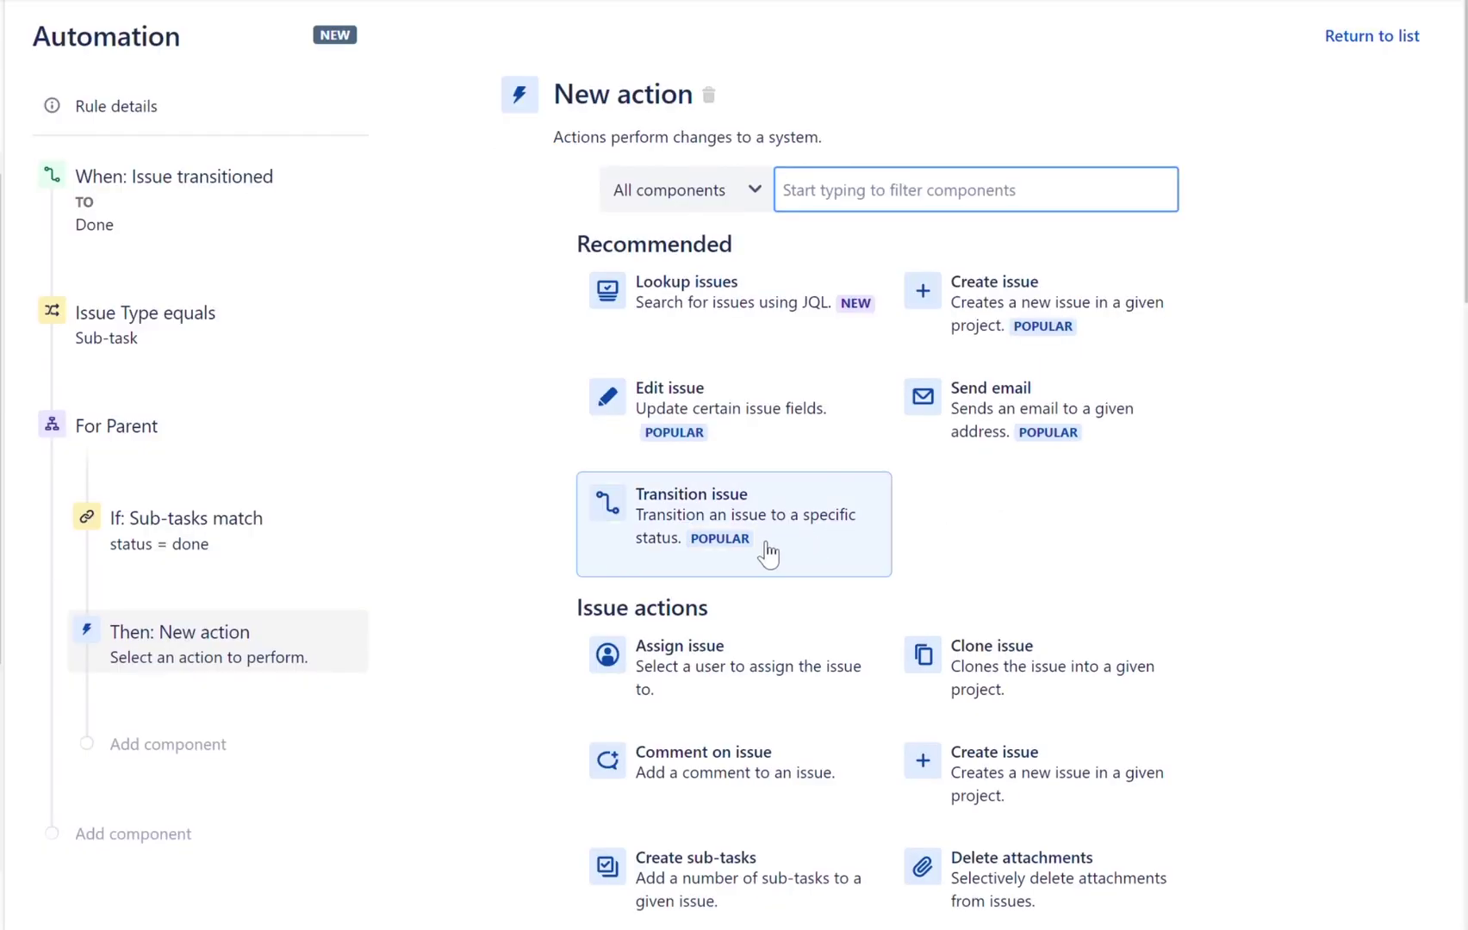
{"action": "left_click", "coordinate": [769, 554]}
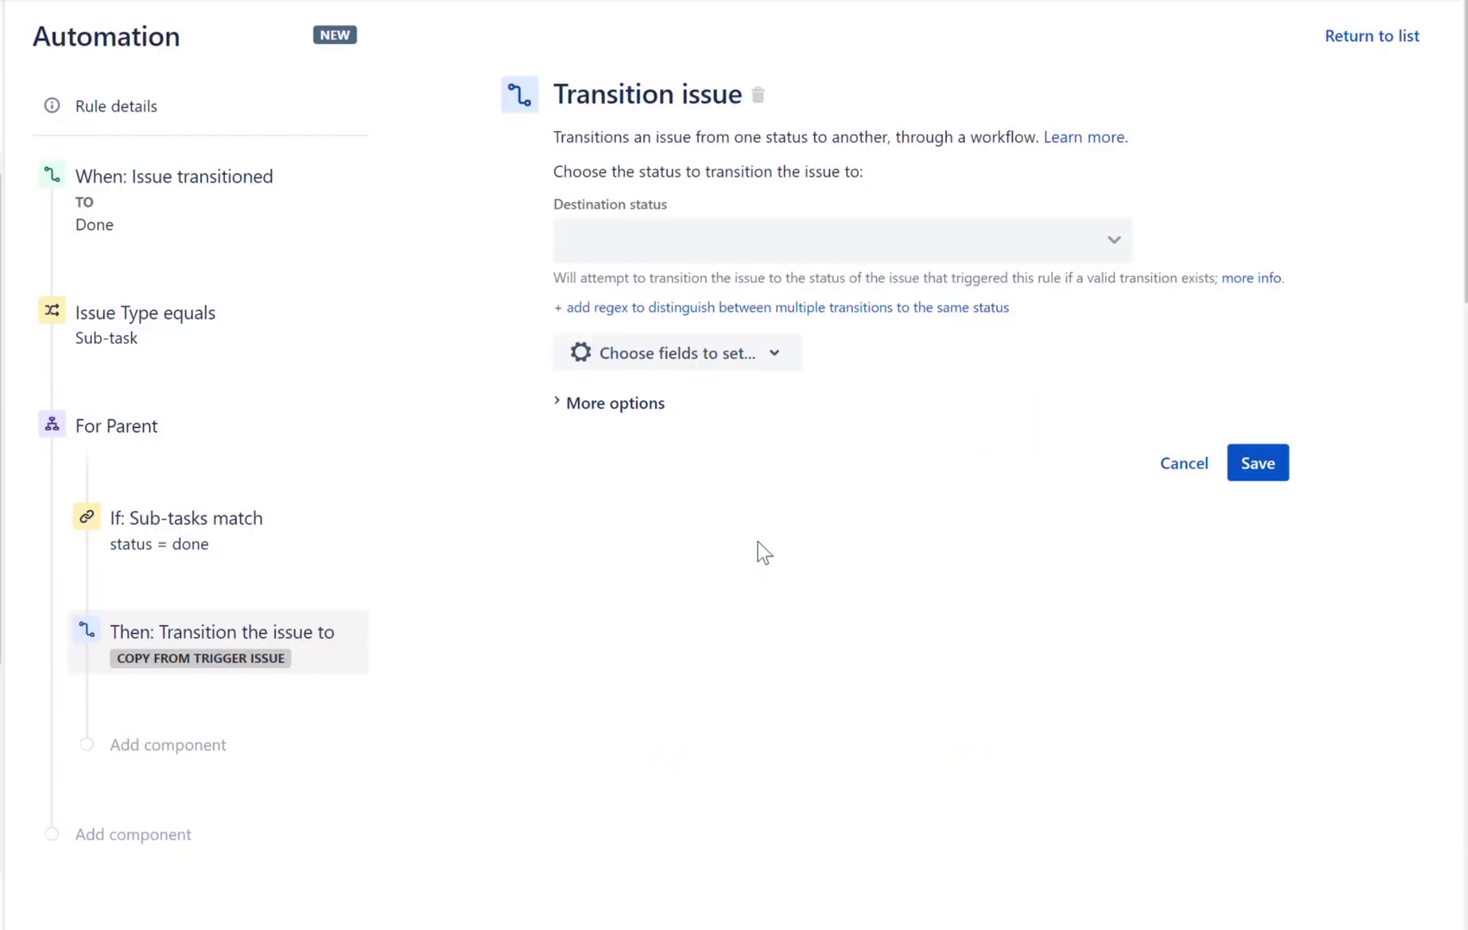
{"action": "left_click", "coordinate": [980, 246]}
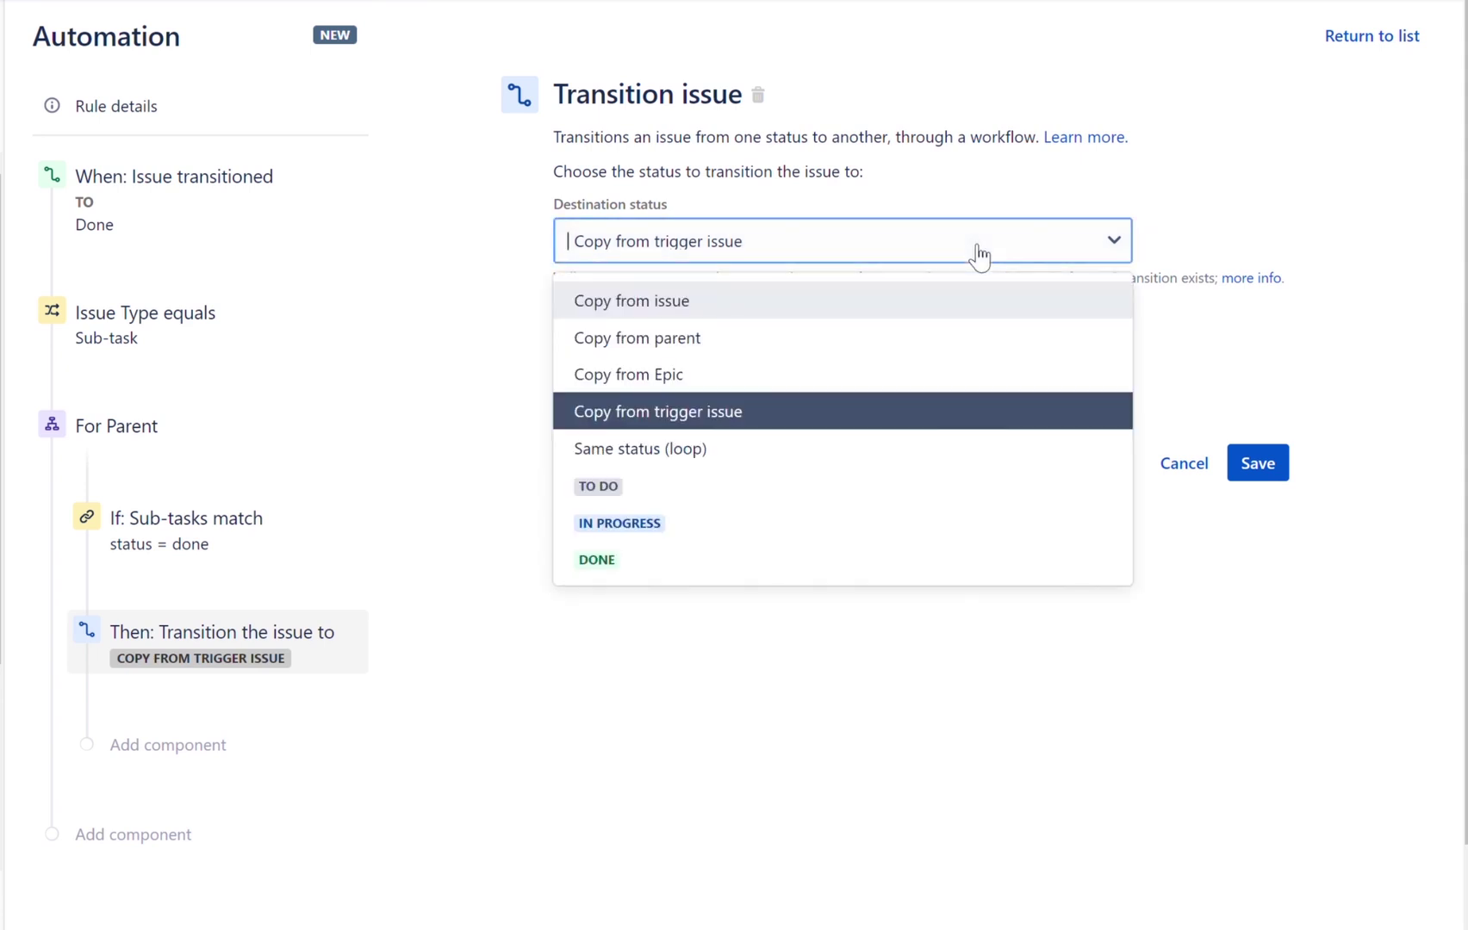
{"action": "left_click", "coordinate": [665, 559]}
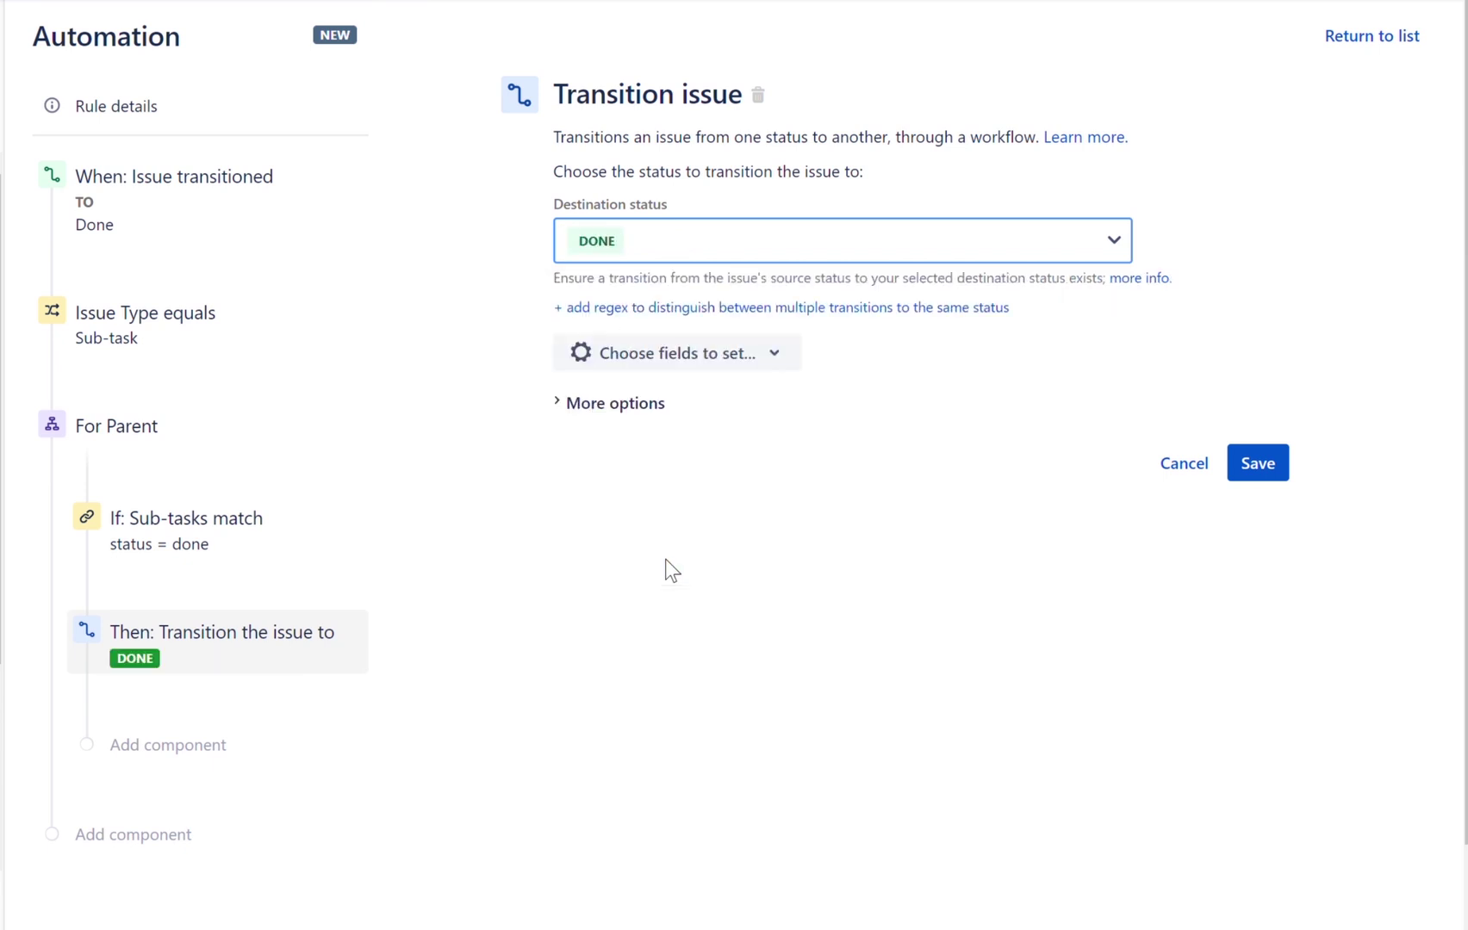
{"action": "left_click", "coordinate": [1255, 470]}
- Name the rule 'Auto close parent when all subtasks are done' and turn it on
{"action": "left_click", "coordinate": [1043, 211]}
{"action": "type", "text": "Auto"}
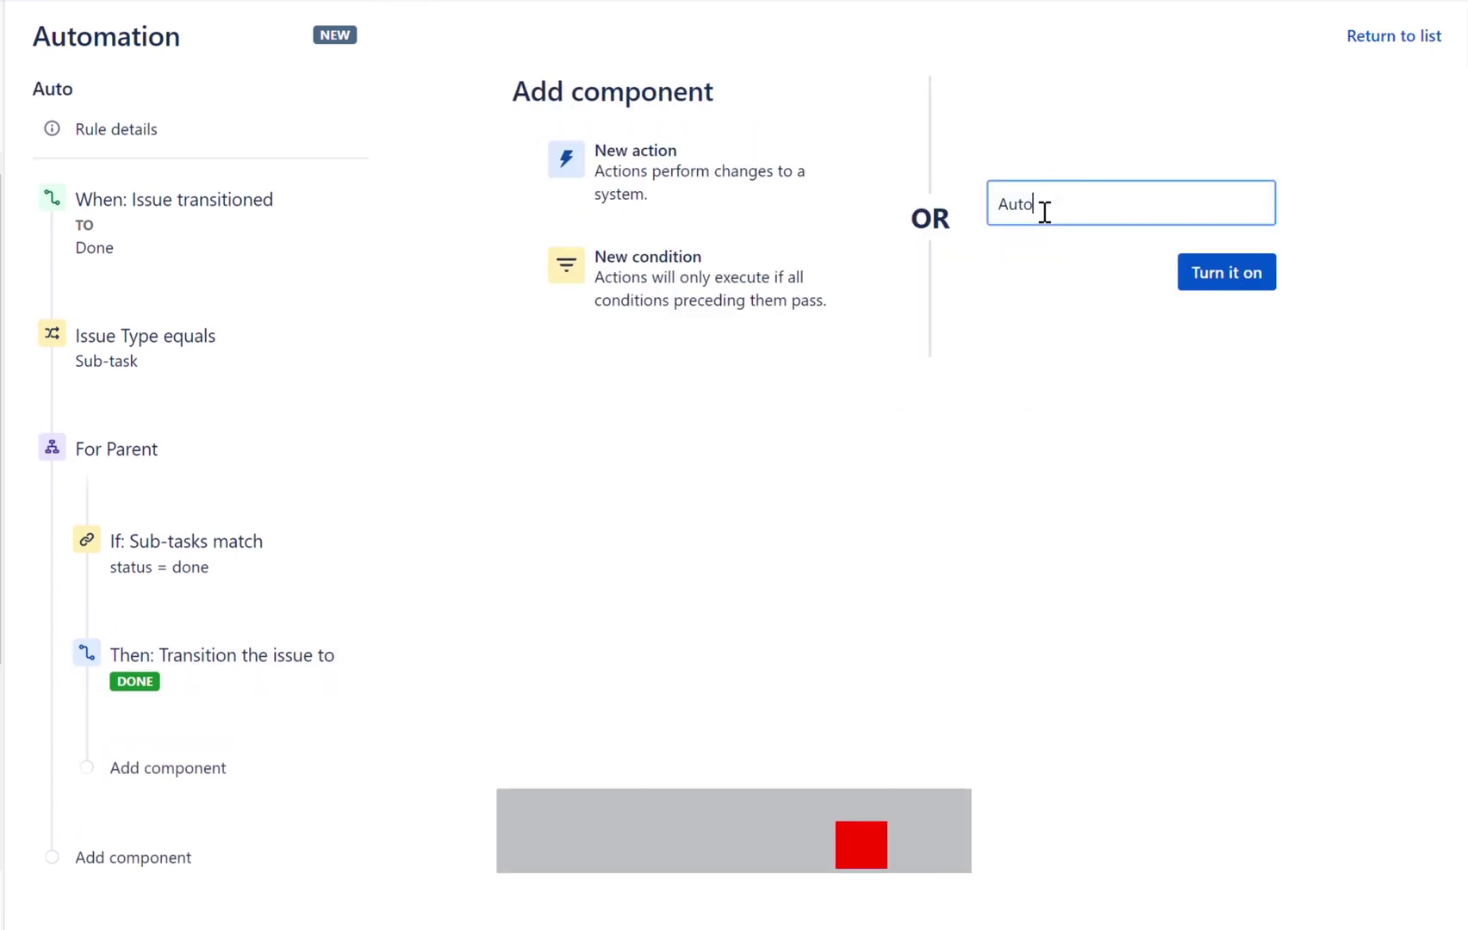
{"action": "type", "text": " close parent"}
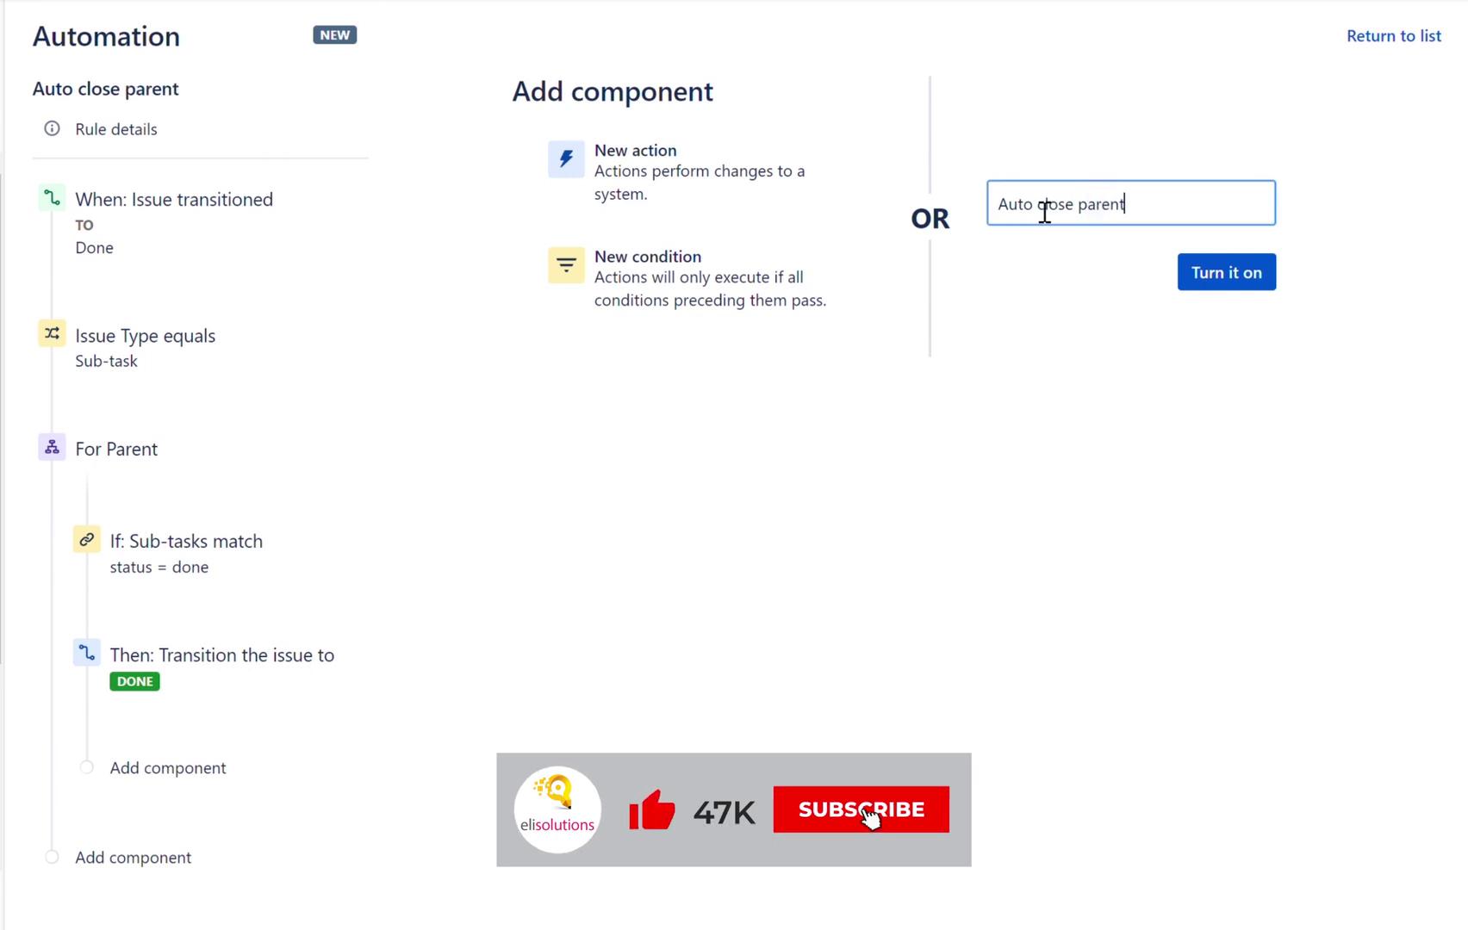
{"action": "key", "text": "Return"}
{"action": "type", "text": "when"}
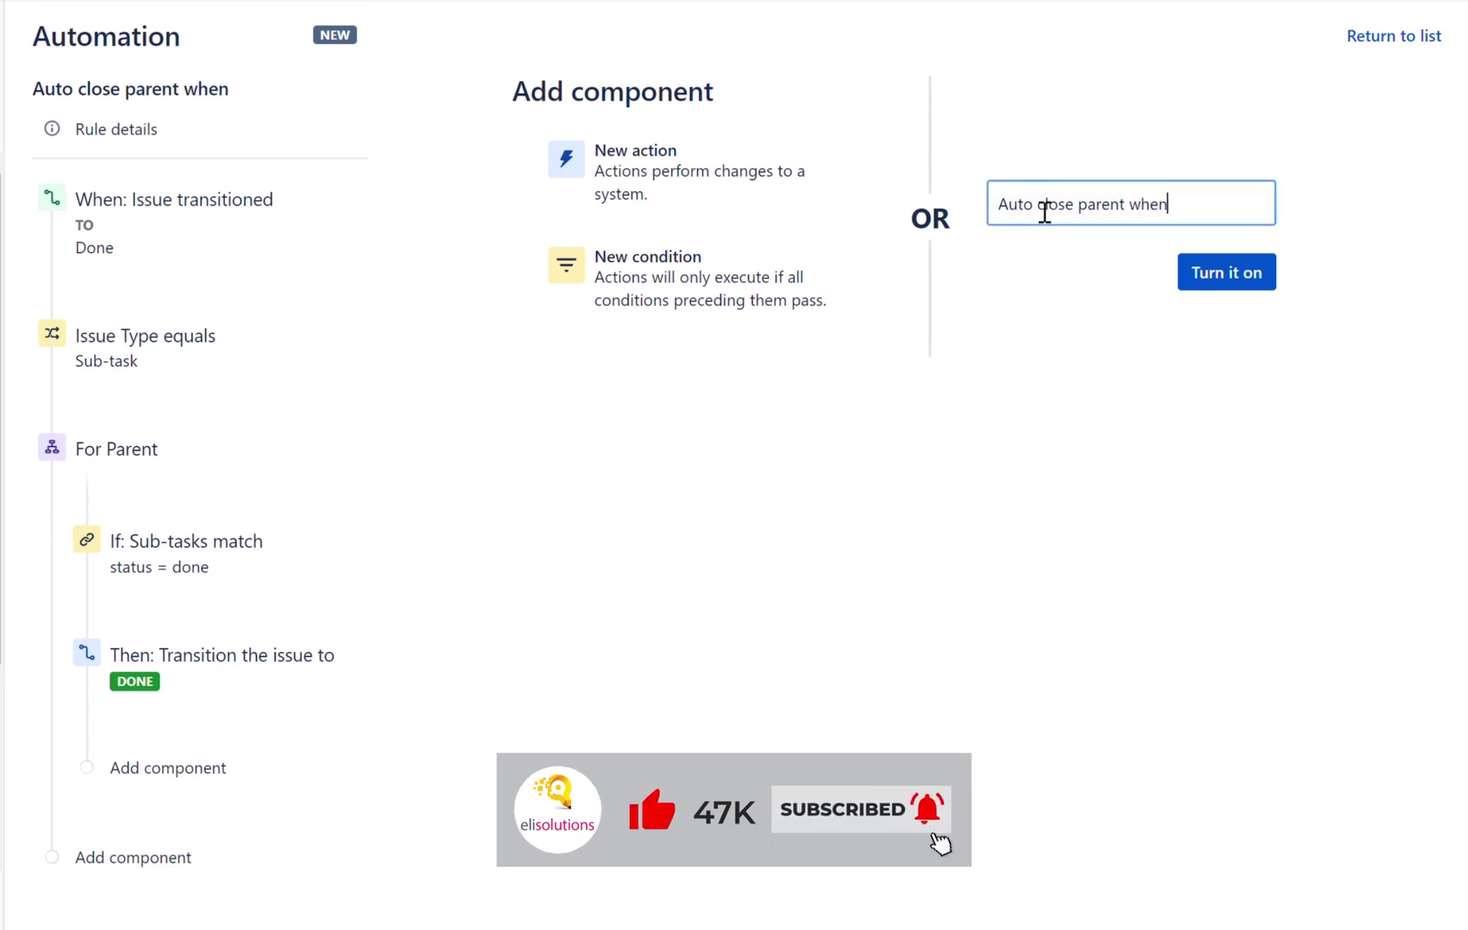
{"action": "type", "text": " all subtasks are done"}
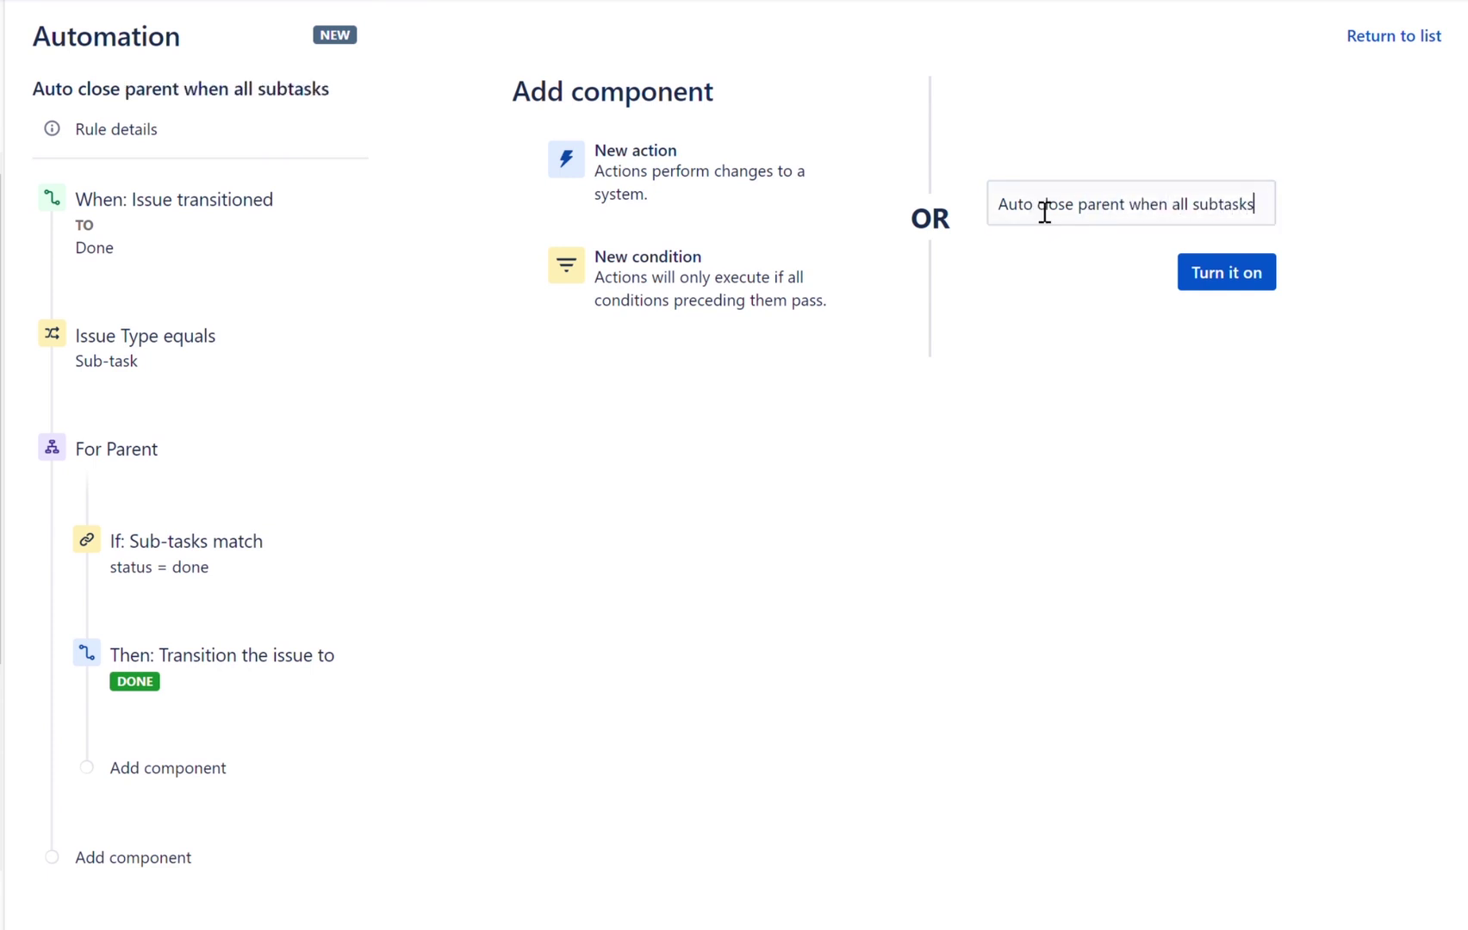
{"action": "left_click", "coordinate": [1225, 274]}
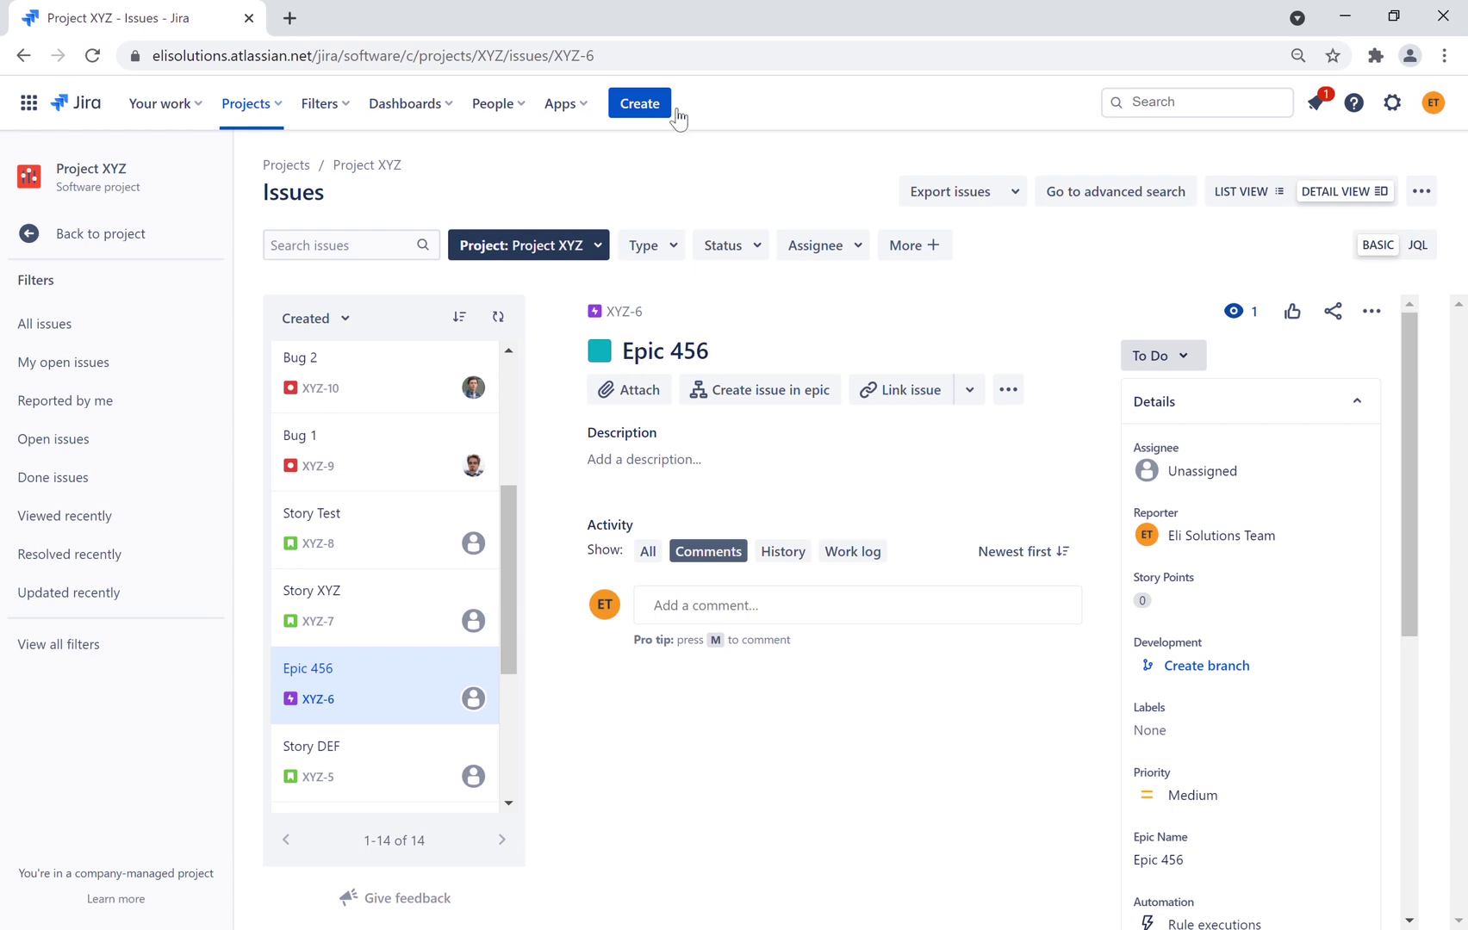
- Create the task 'Parent Task' (XYZ-18), open it, and begin adding a subtask
{"action": "left_click", "coordinate": [646, 104]}
{"action": "type", "text": "Parent A"}
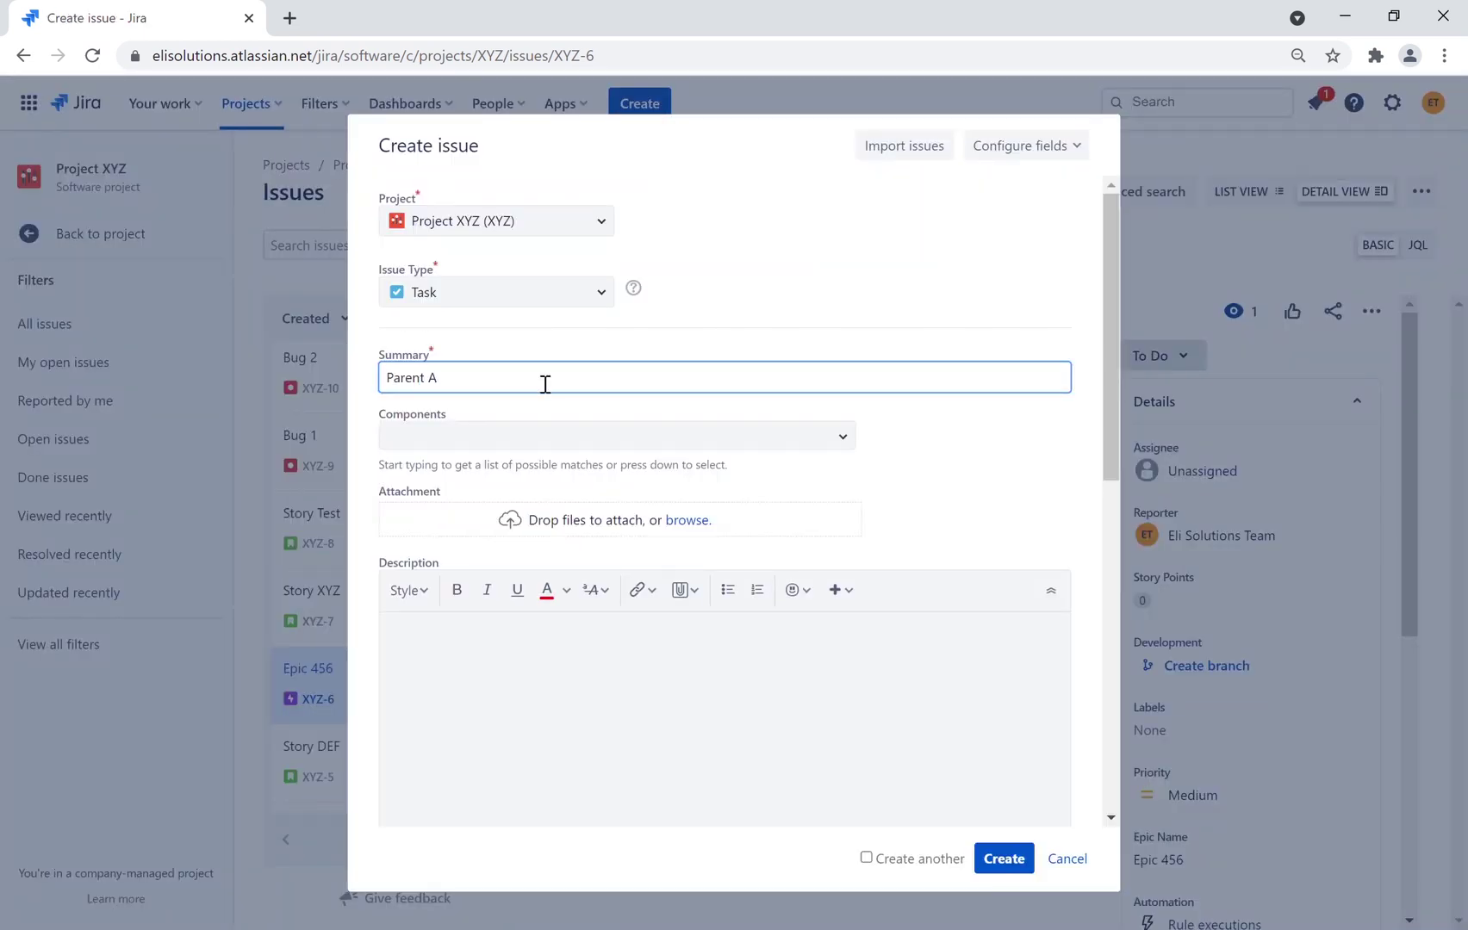
{"action": "key", "text": "BackSpace"}
{"action": "type", "text": "Task"}
{"action": "left_click", "coordinate": [1014, 756]}
{"action": "left_click", "coordinate": [1004, 859]}
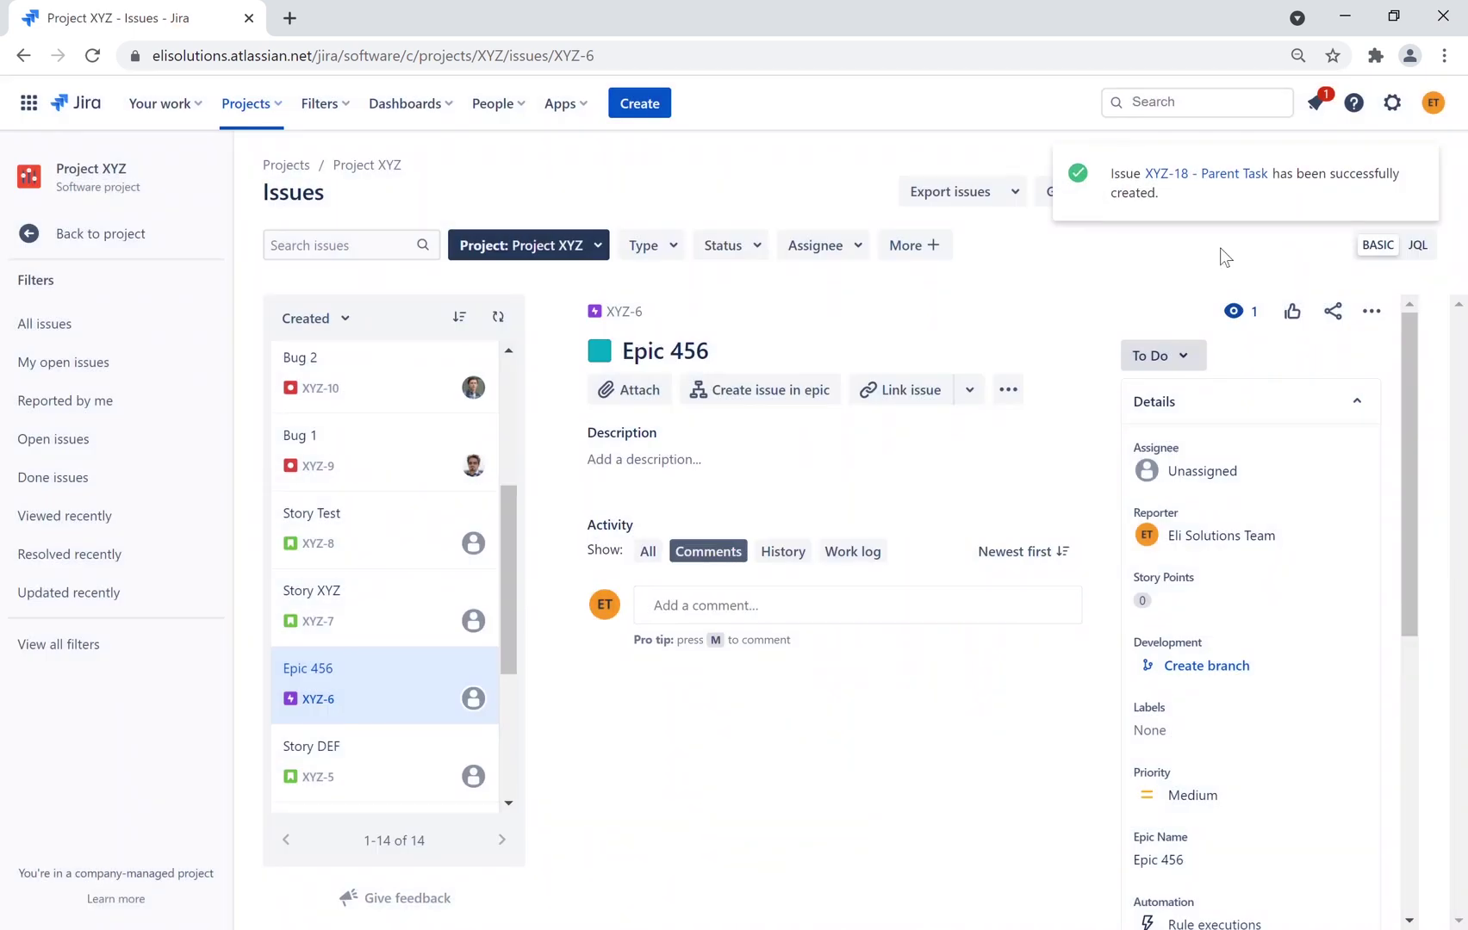
{"action": "left_click", "coordinate": [1226, 183]}
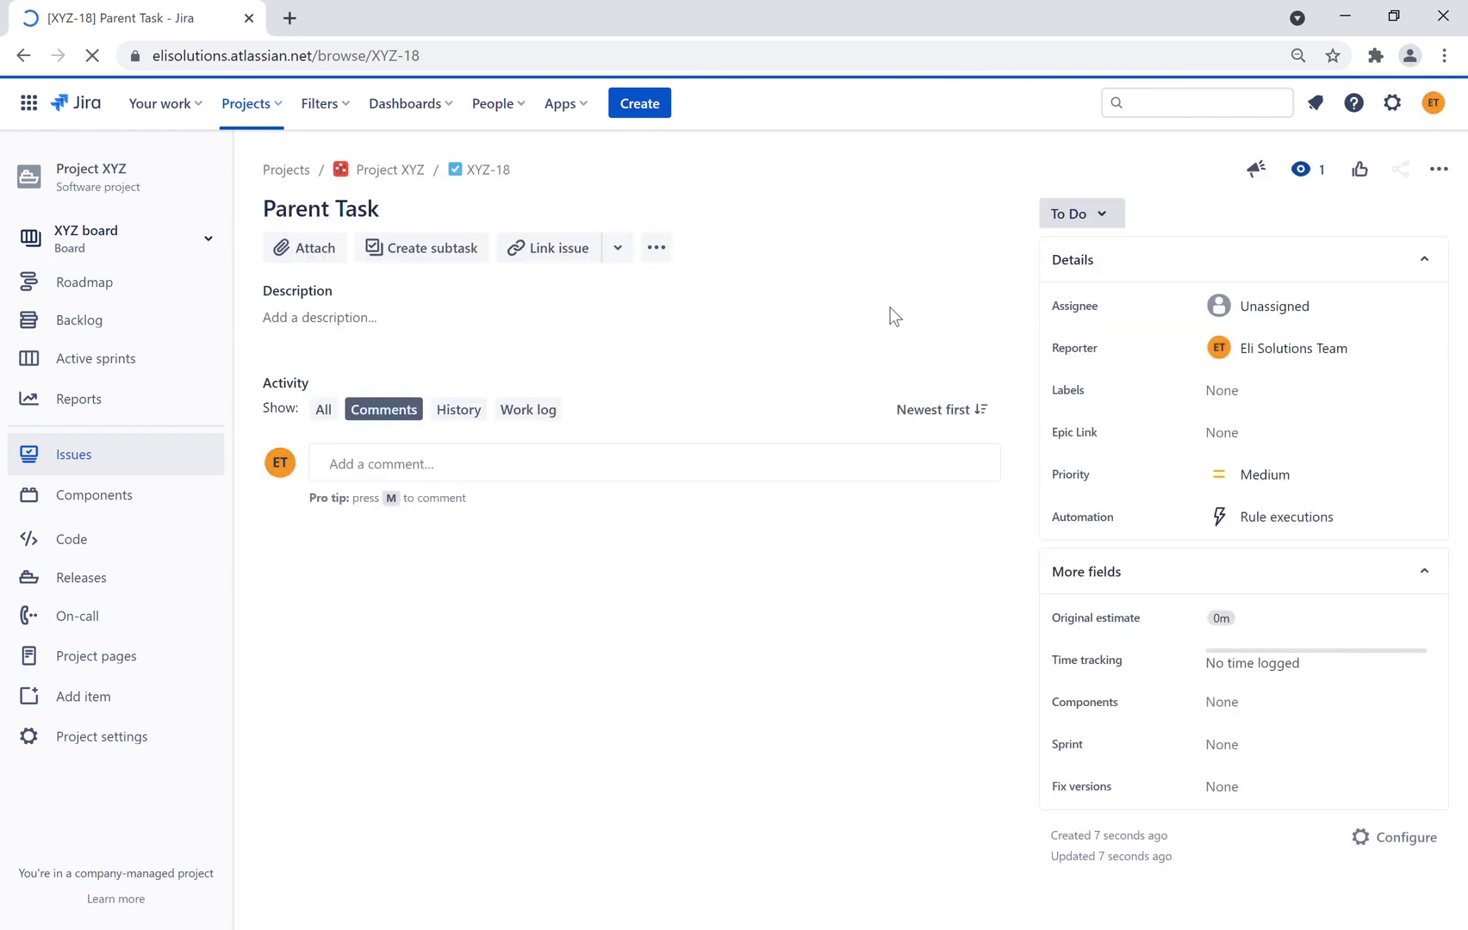
{"action": "left_click", "coordinate": [438, 250]}
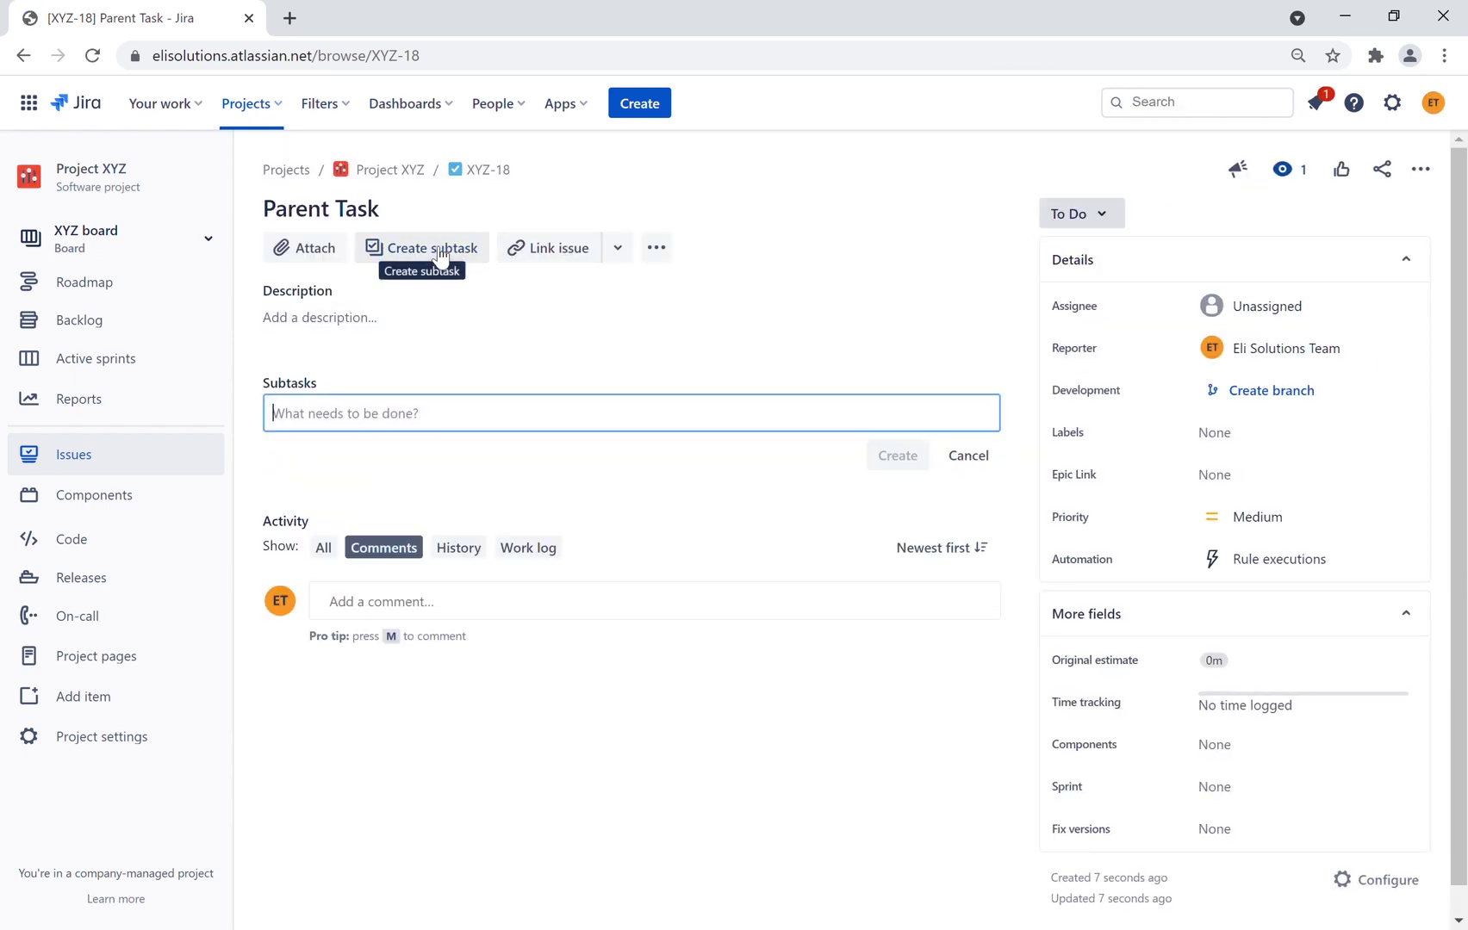
- Add subtasks 'Subtask 1' and 'Subtask 2' under Parent Task
{"action": "type", "text": "Subtask 1"}
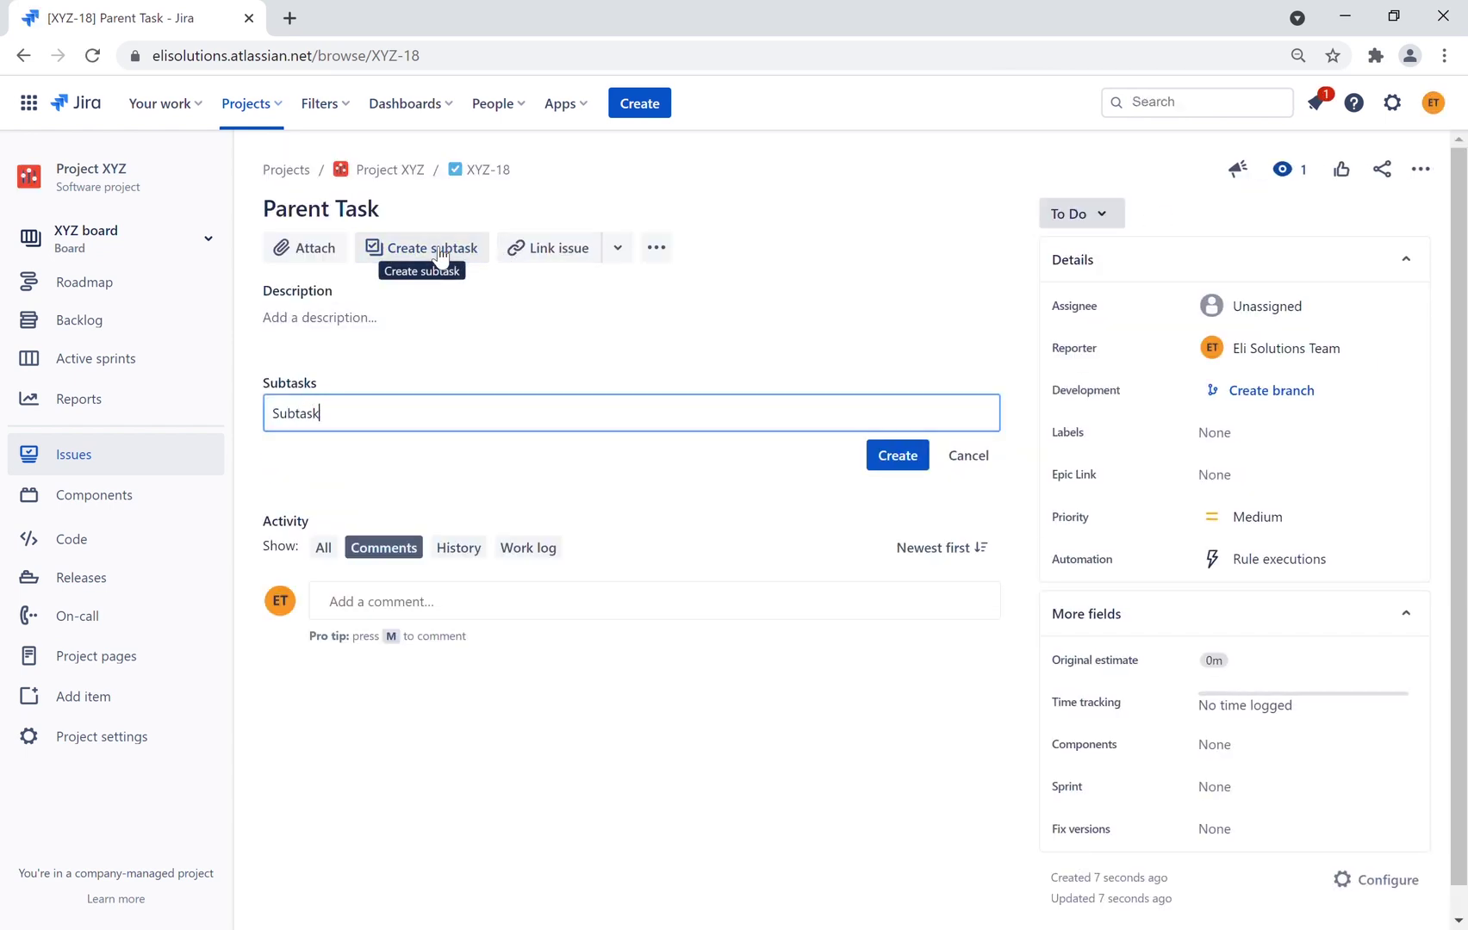
{"action": "left_click", "coordinate": [892, 458]}
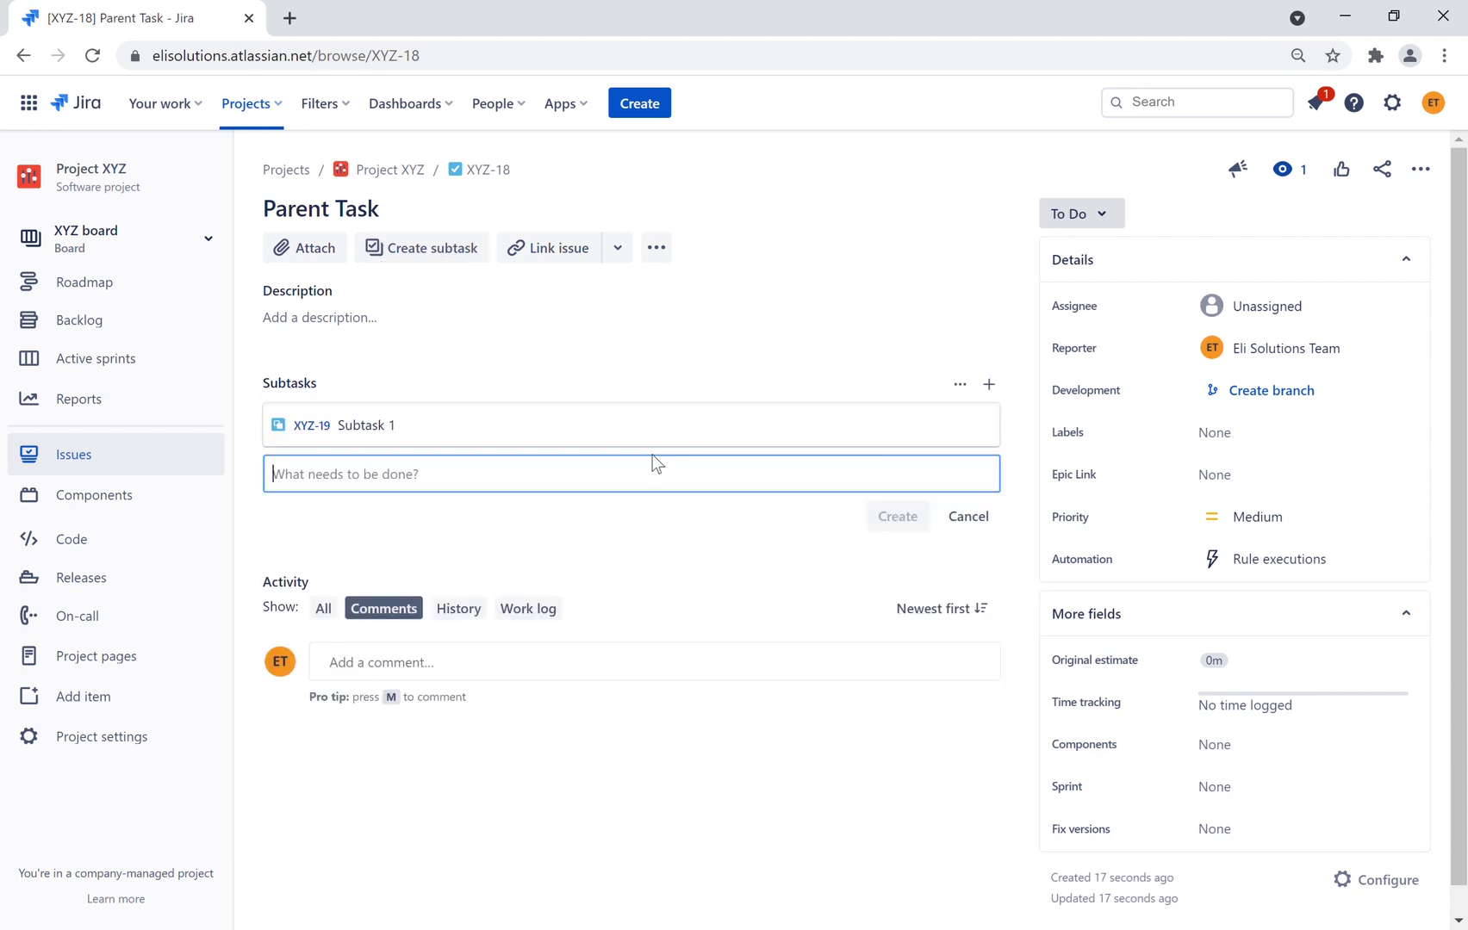
{"action": "type", "text": "Subtask 2"}
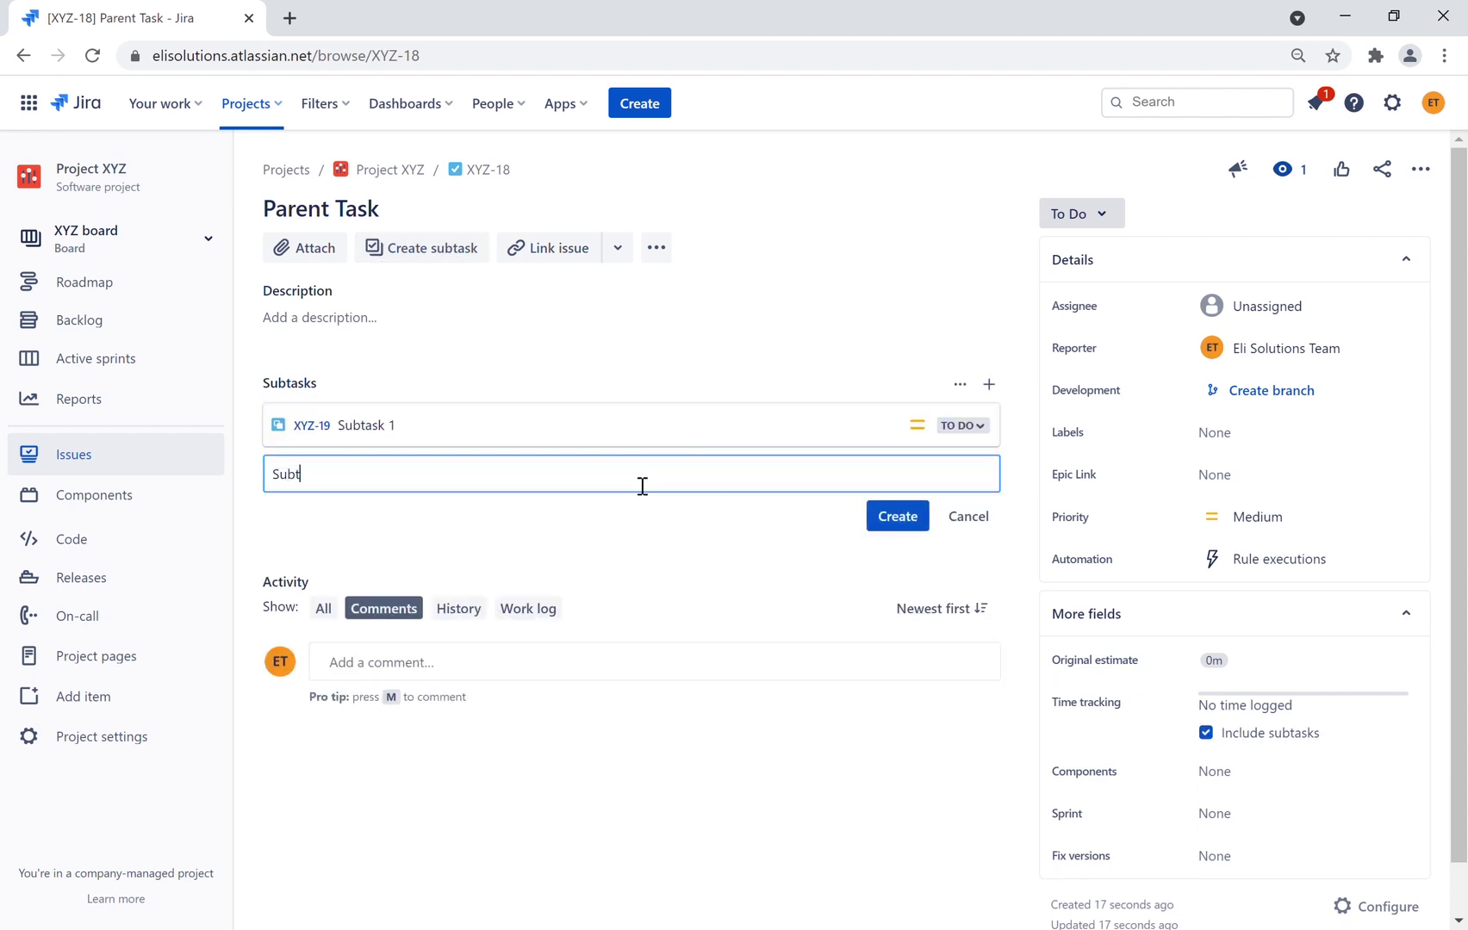
{"action": "left_click", "coordinate": [892, 517]}
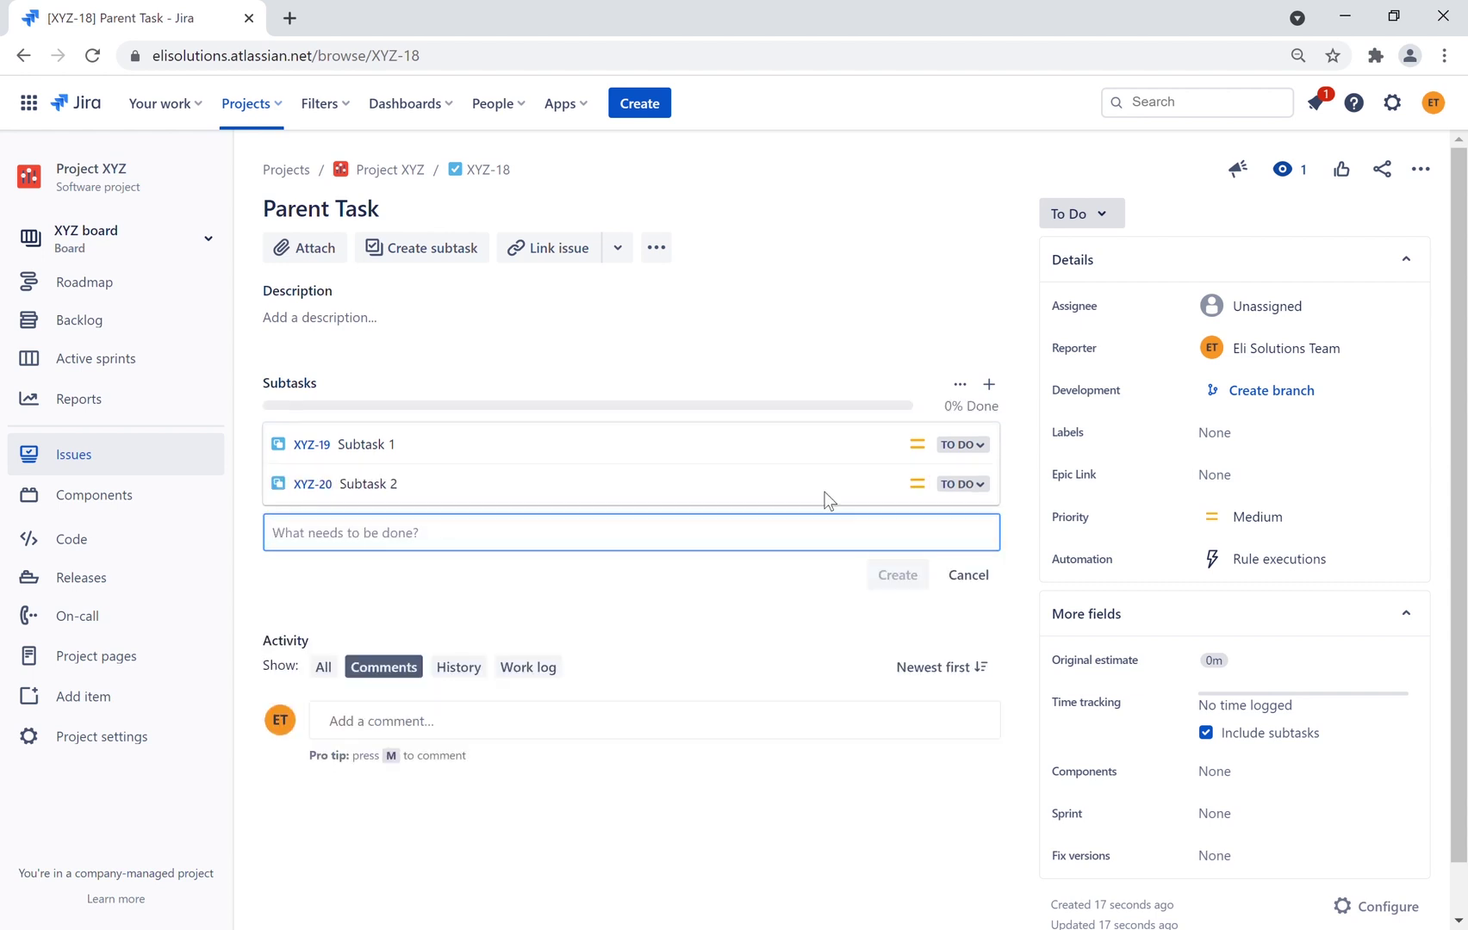
- Set the status of both Subtask 1 and Subtask 2 to DONE
{"action": "left_click", "coordinate": [990, 455]}
{"action": "left_click", "coordinate": [960, 536]}
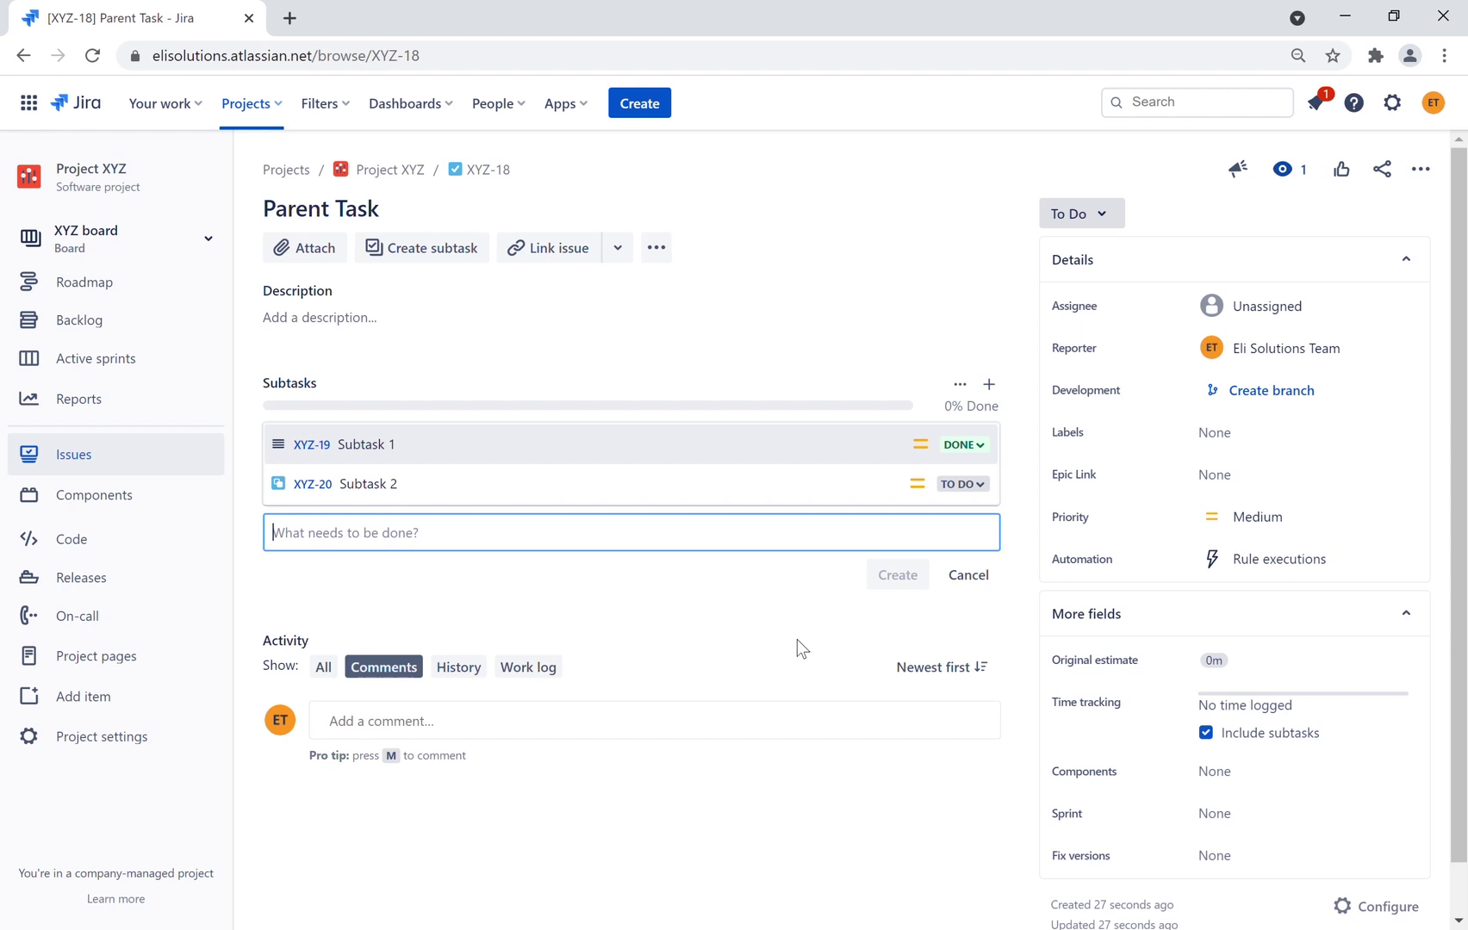
{"action": "left_click", "coordinate": [971, 486]}
{"action": "left_click", "coordinate": [969, 578]}
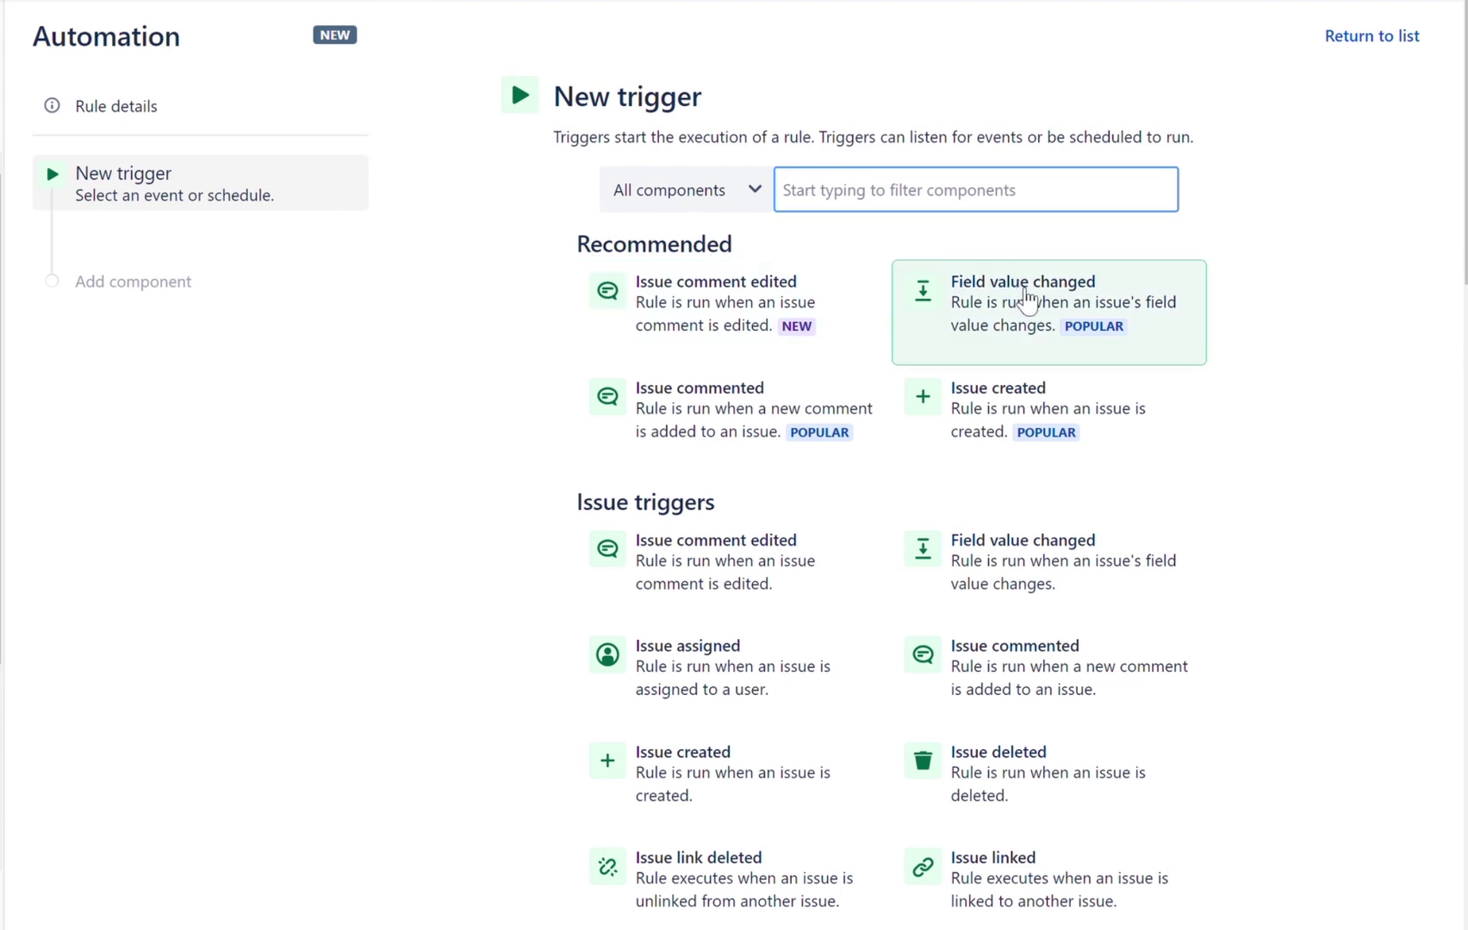
- Set the new rule's trigger to a field value change on Fix versions
{"action": "left_click", "coordinate": [1027, 302]}
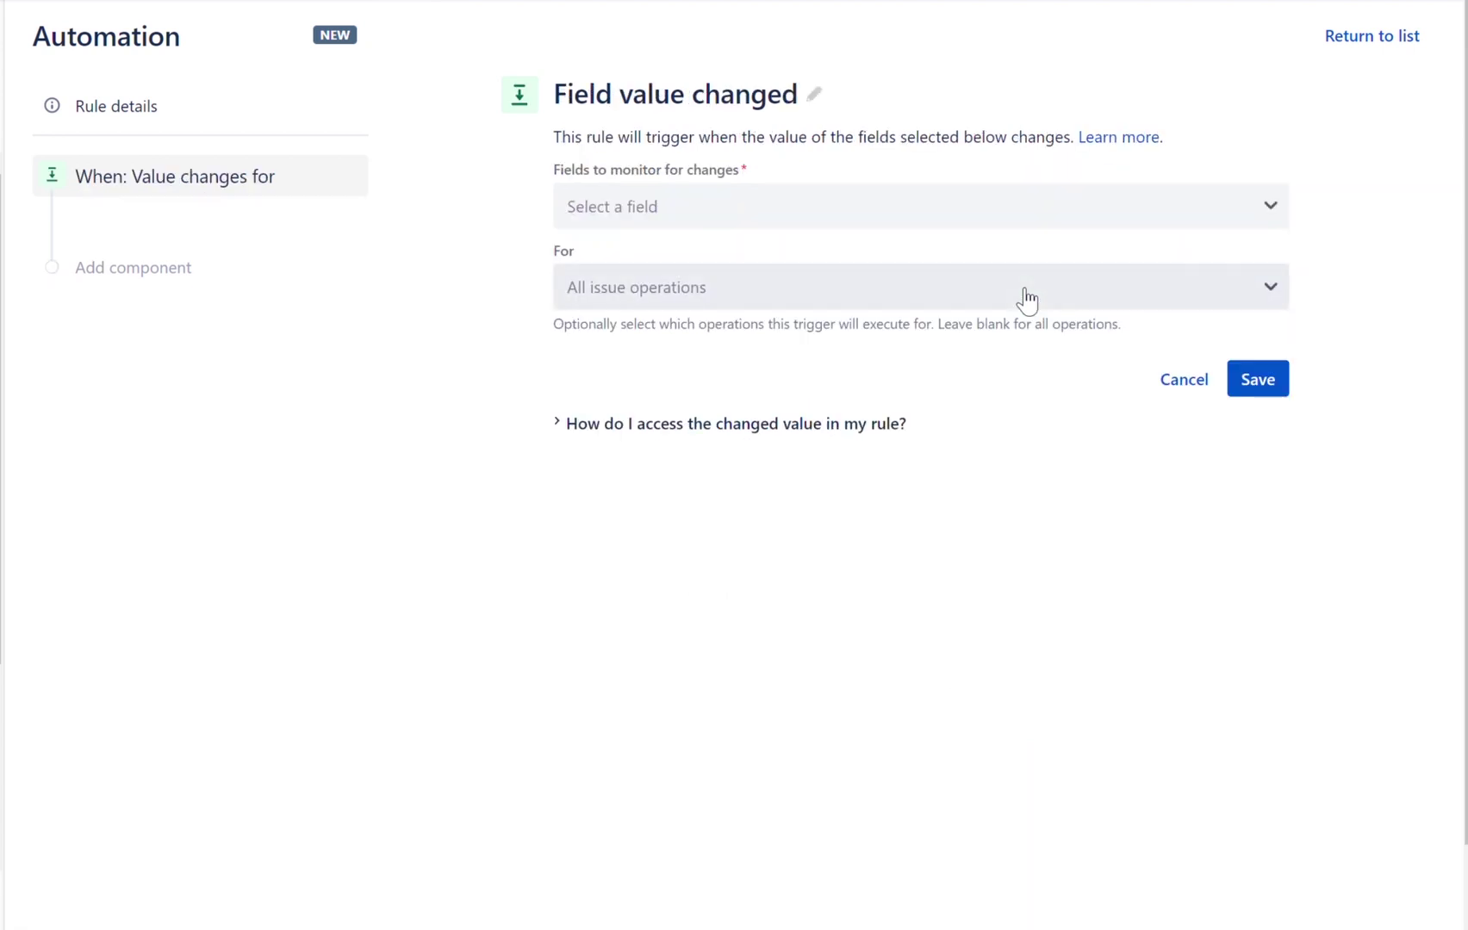
{"action": "left_click", "coordinate": [911, 218]}
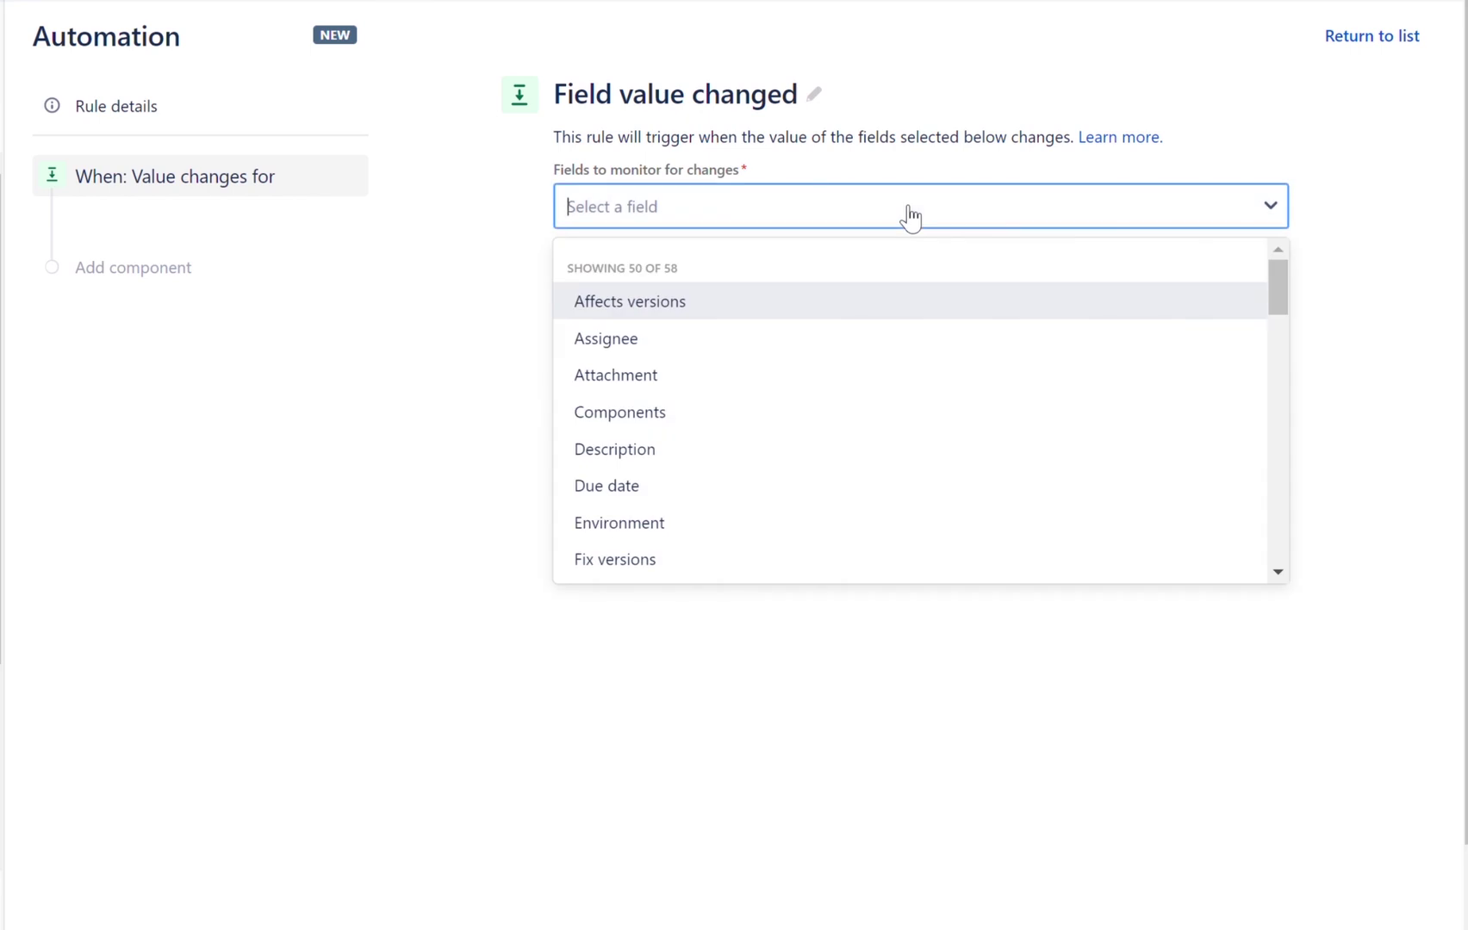
{"action": "type", "text": "fix"}
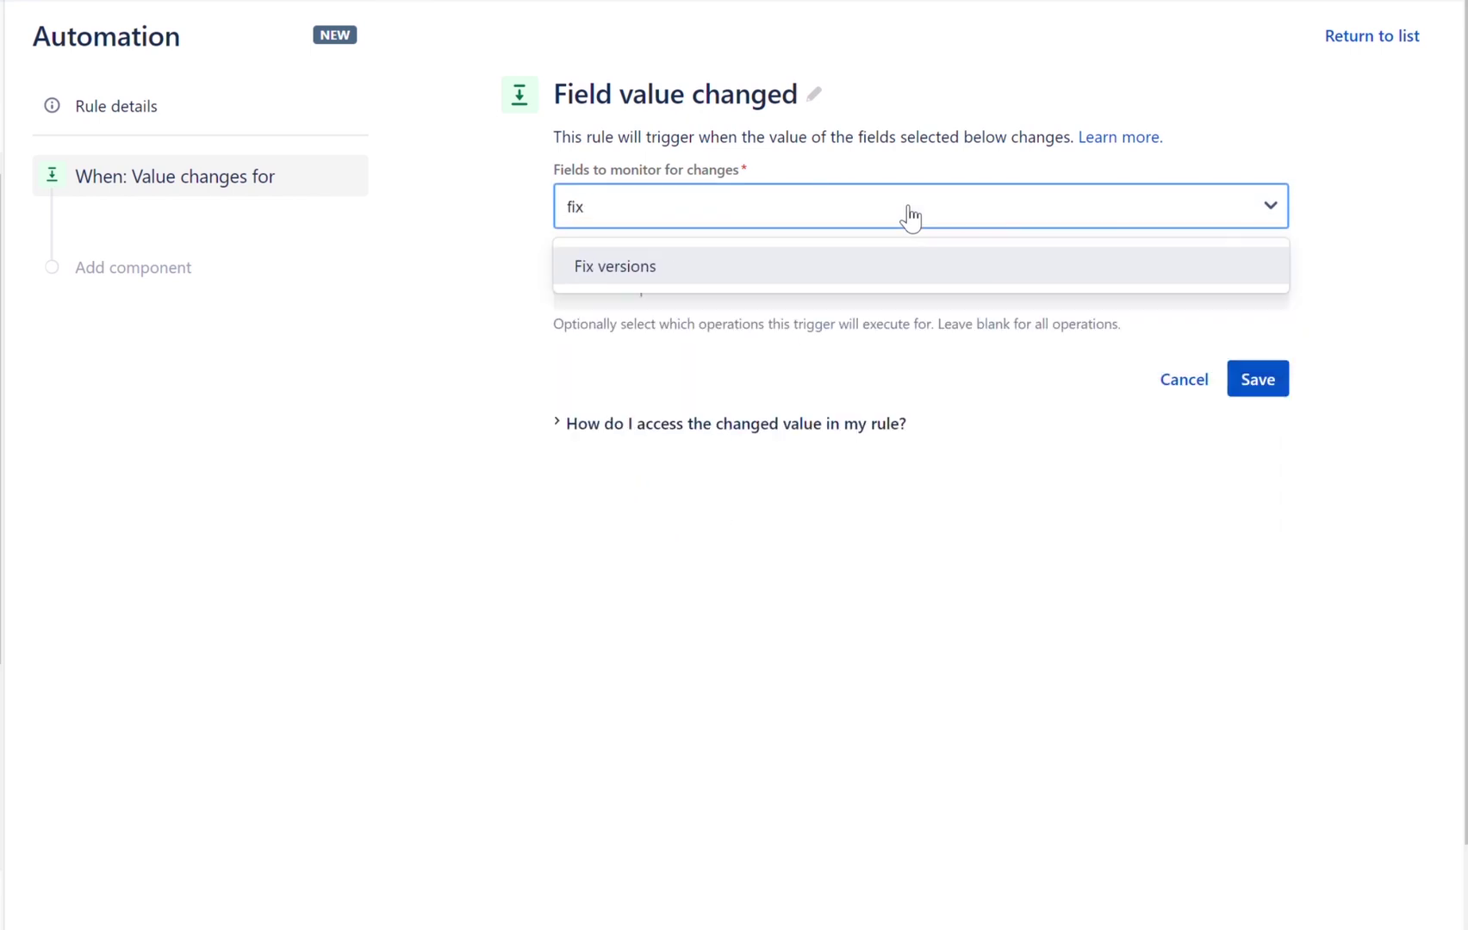
{"action": "left_click", "coordinate": [749, 265]}
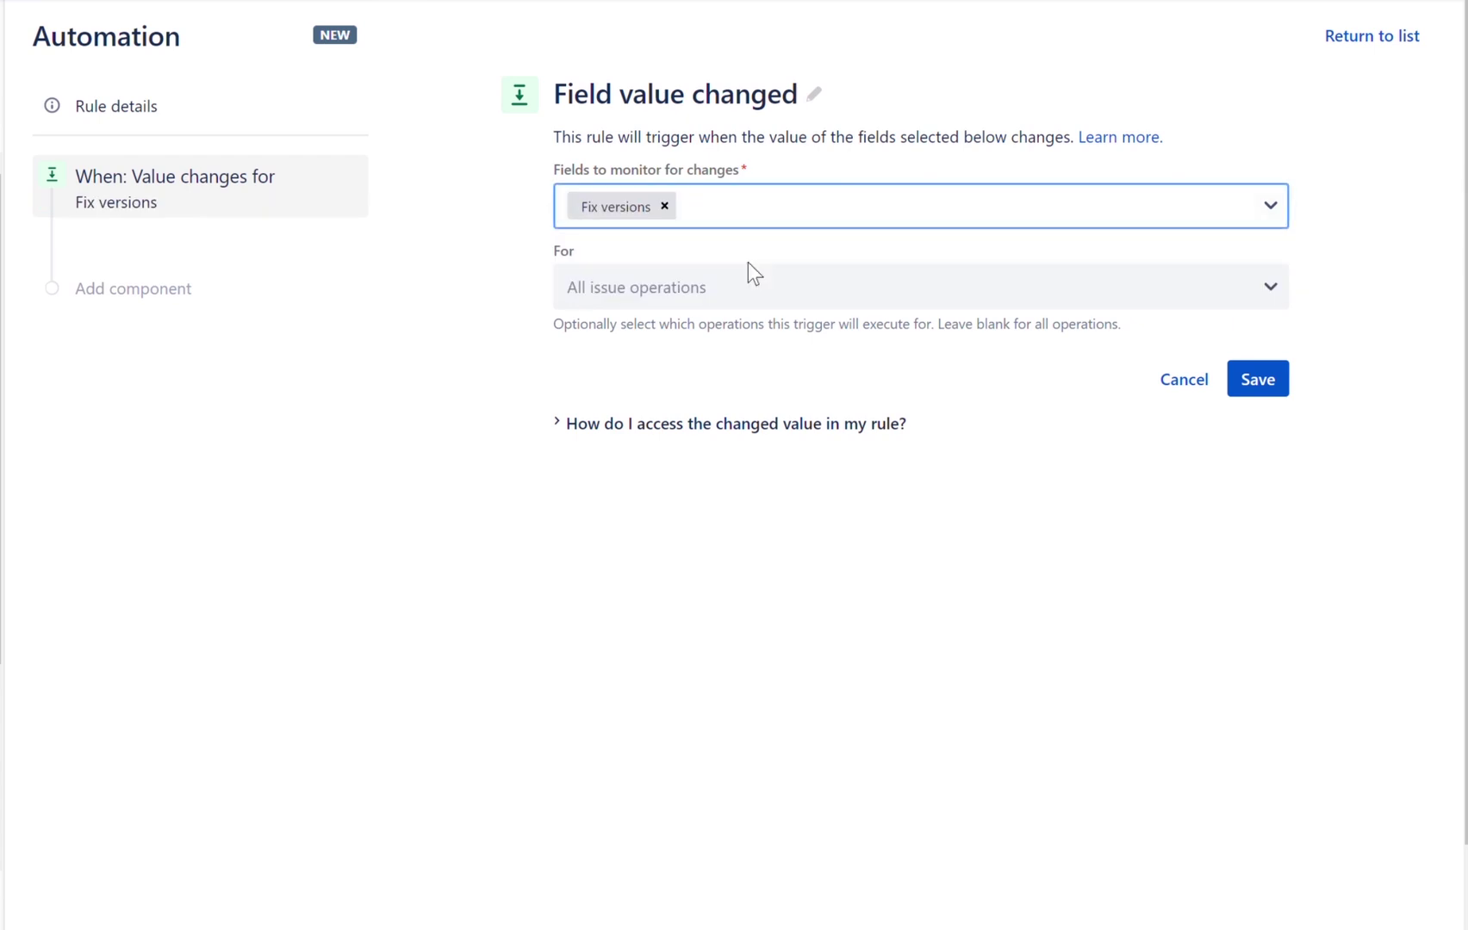
{"action": "left_click", "coordinate": [746, 274]}
{"action": "left_click", "coordinate": [1266, 387]}
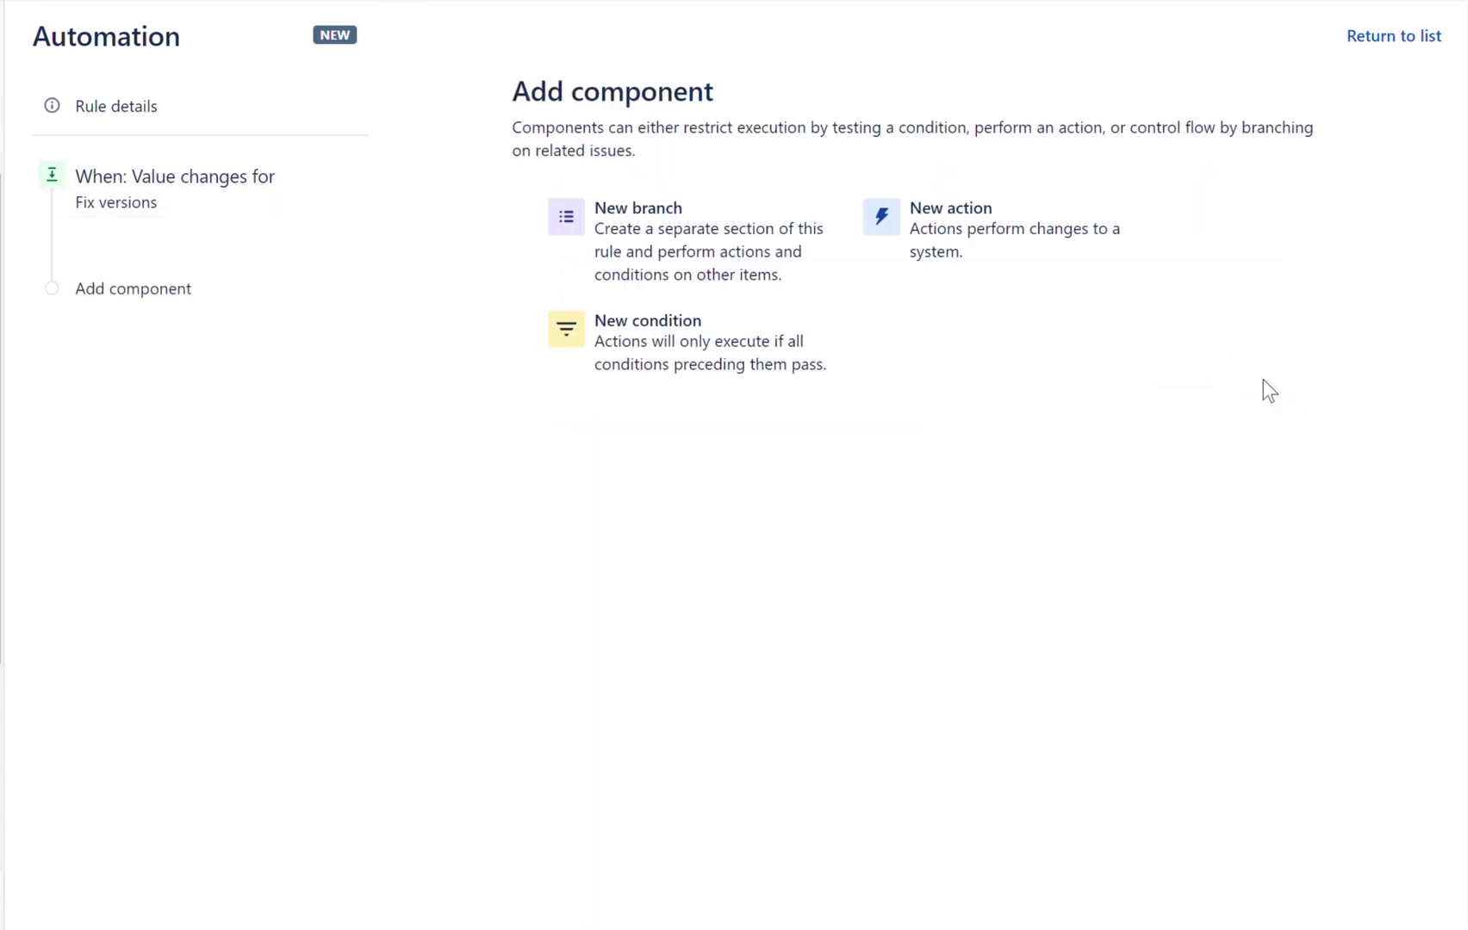
- Add a related-issues branch over Sub-tasks and save it
{"action": "left_click", "coordinate": [665, 228]}
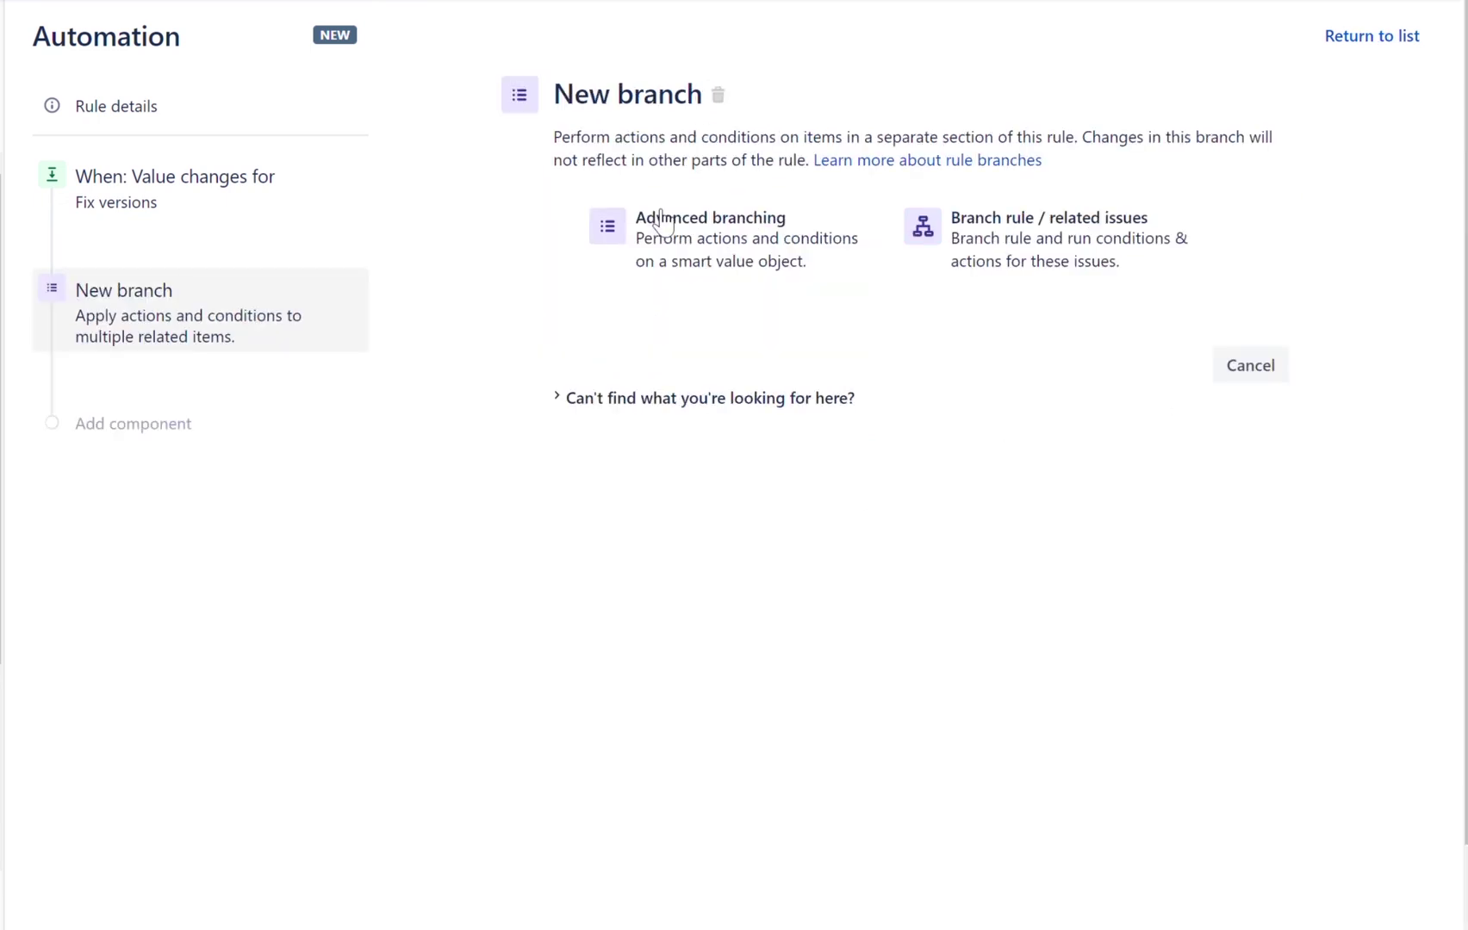
{"action": "left_click", "coordinate": [1083, 245]}
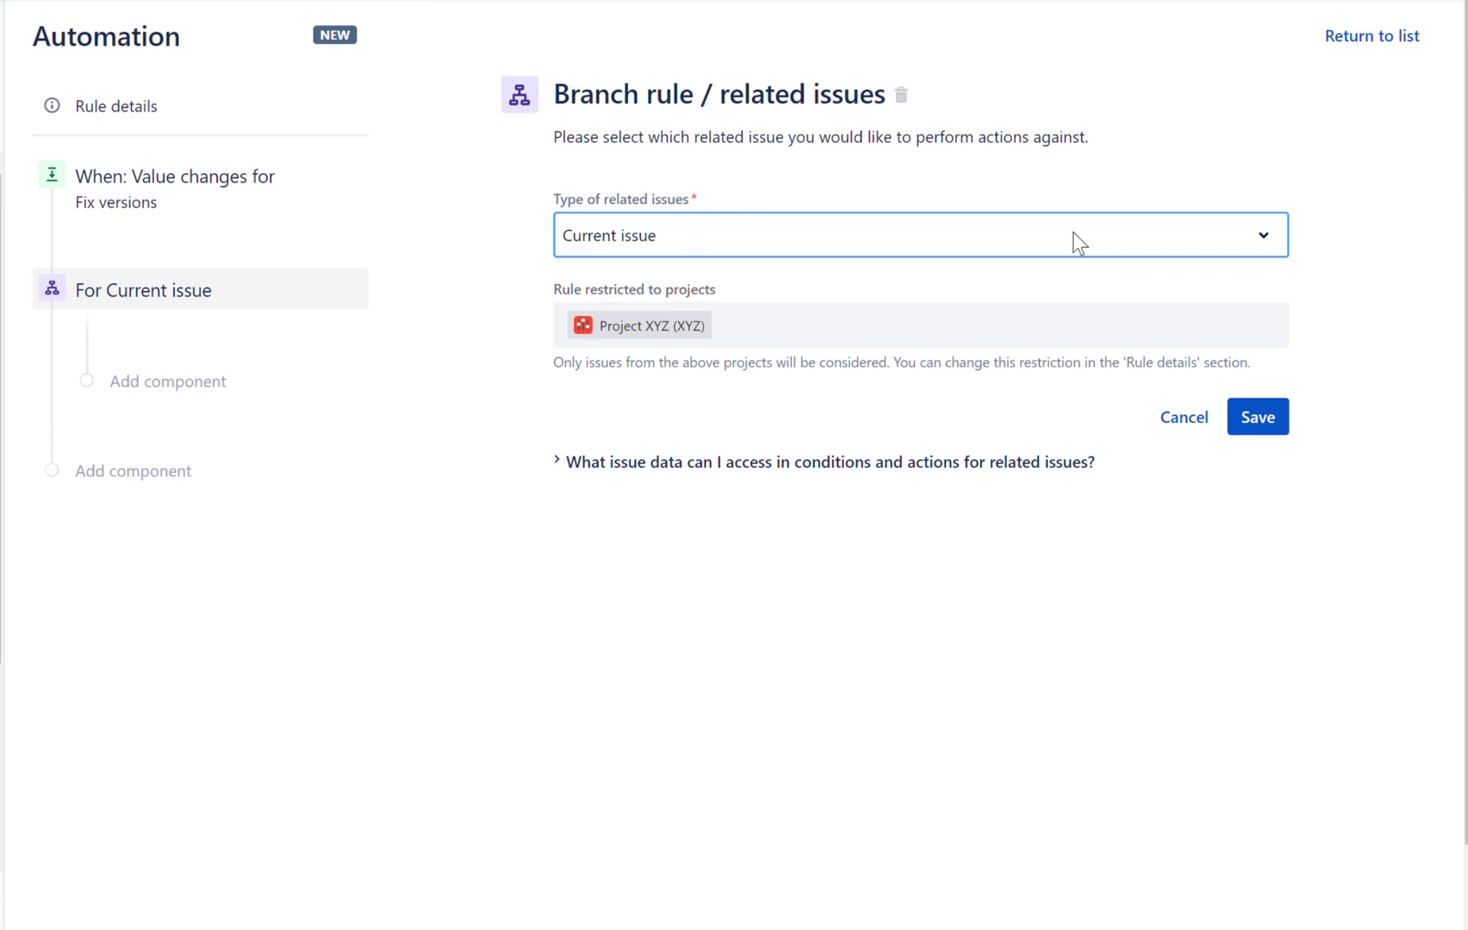
{"action": "left_click", "coordinate": [1072, 234]}
{"action": "left_click", "coordinate": [896, 312]}
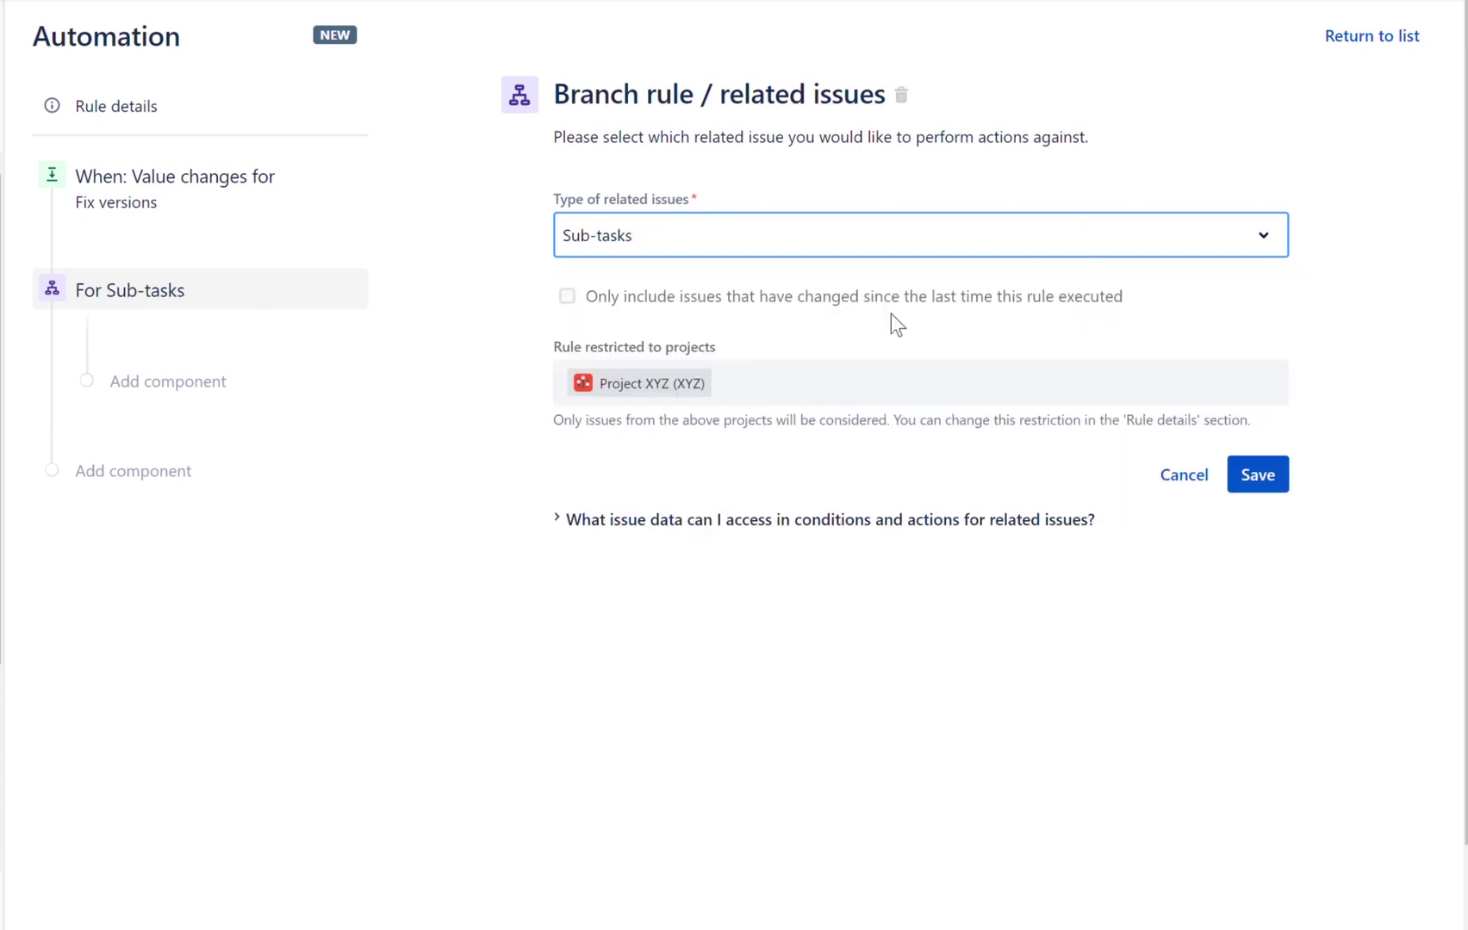
{"action": "left_click", "coordinate": [1258, 476]}
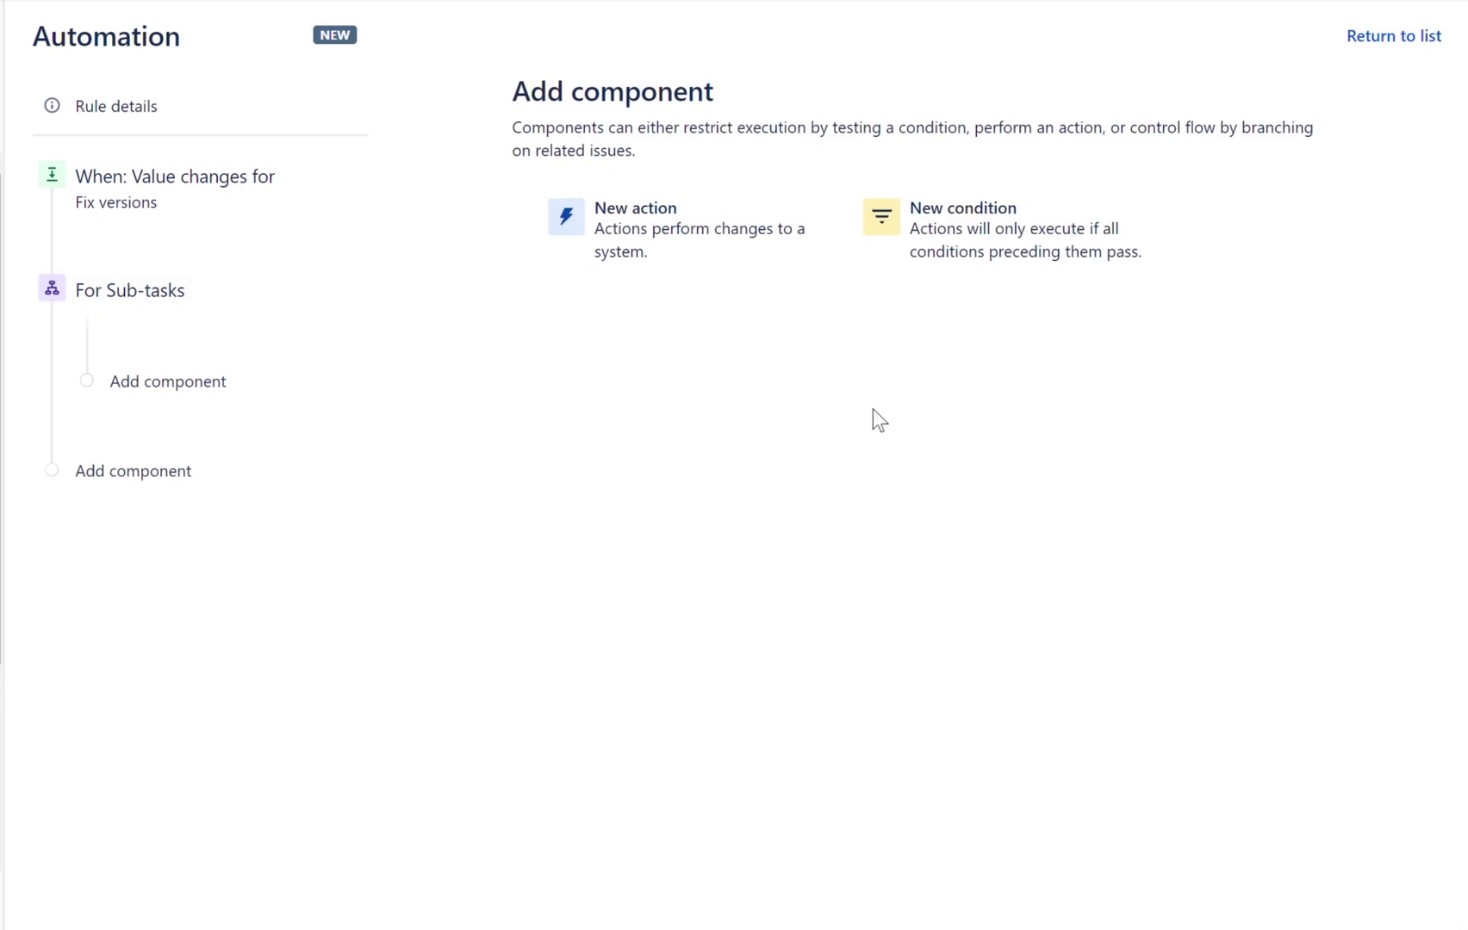
- Add an Edit issue action in the sub-task branch that copies Fix versions from the trigger issue
{"action": "left_click", "coordinate": [668, 255]}
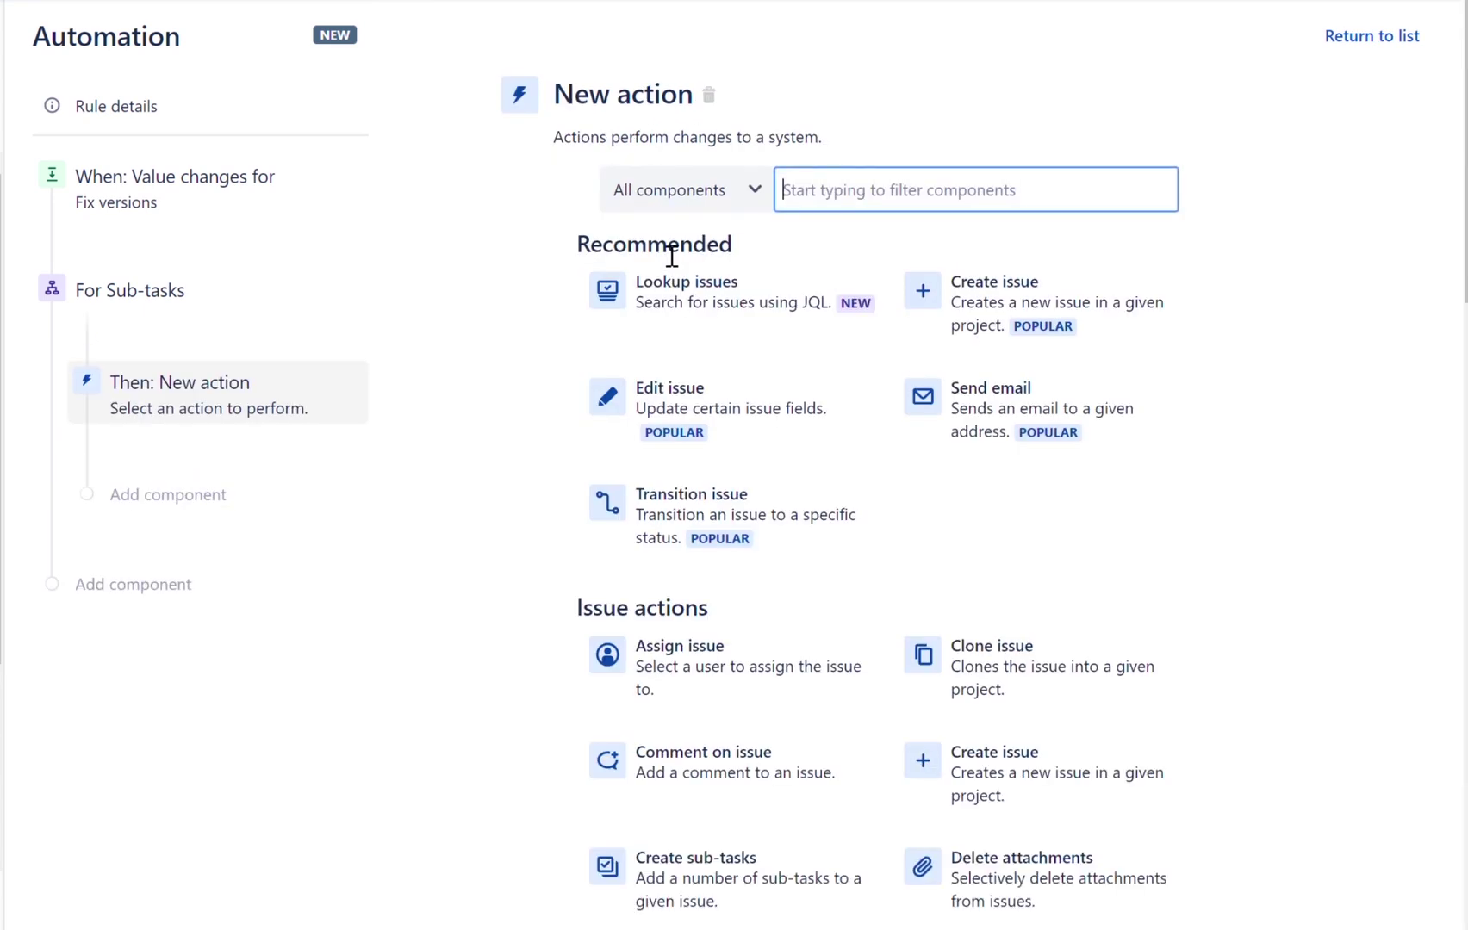
{"action": "left_click", "coordinate": [687, 405]}
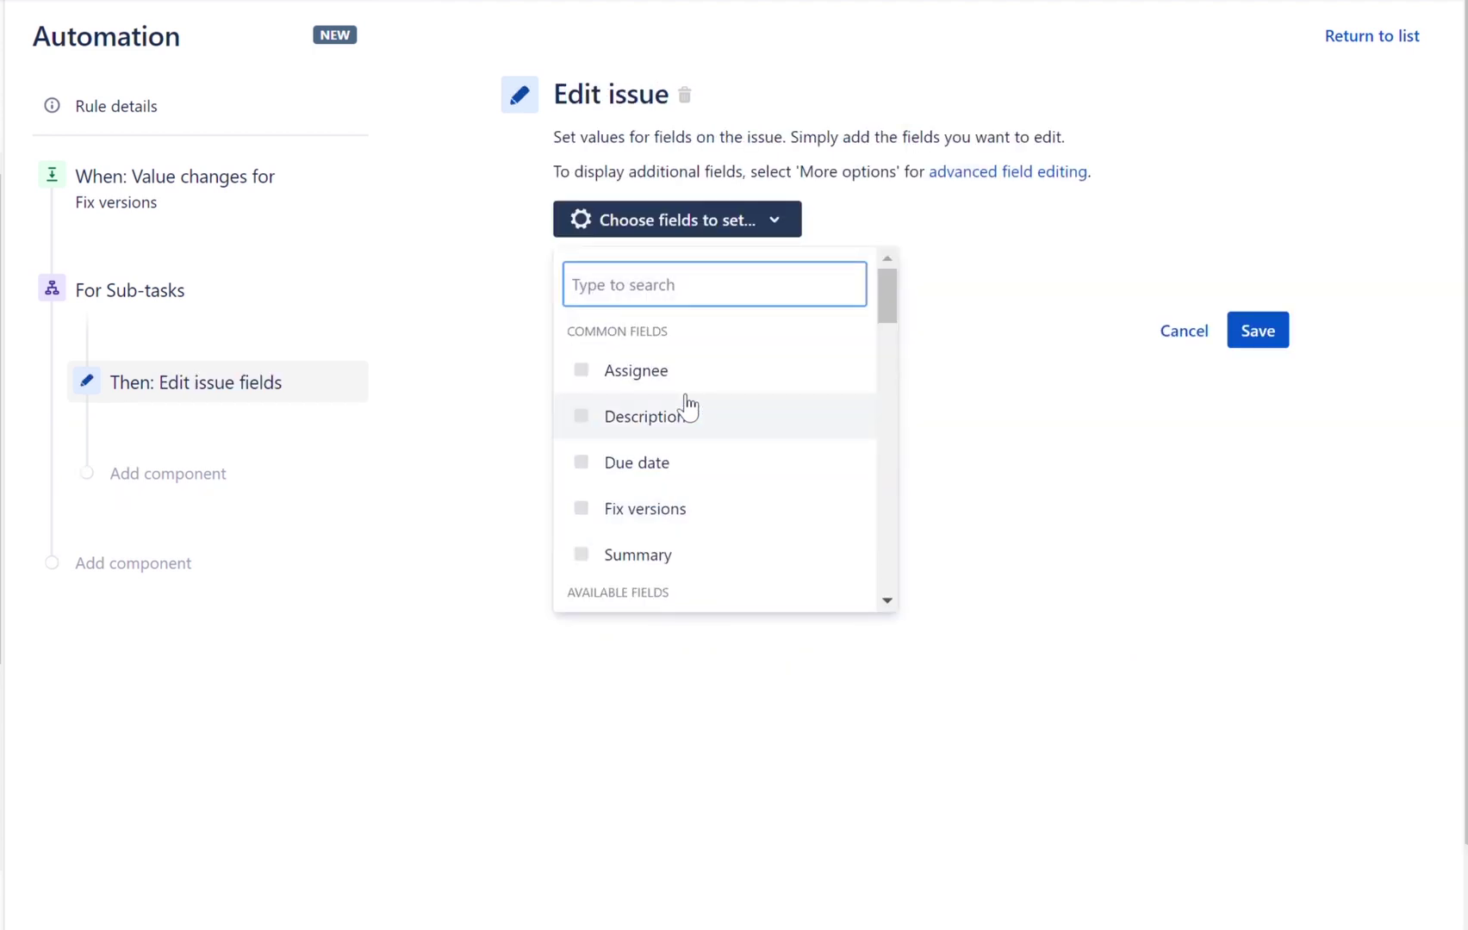
{"action": "type", "text": "fix"}
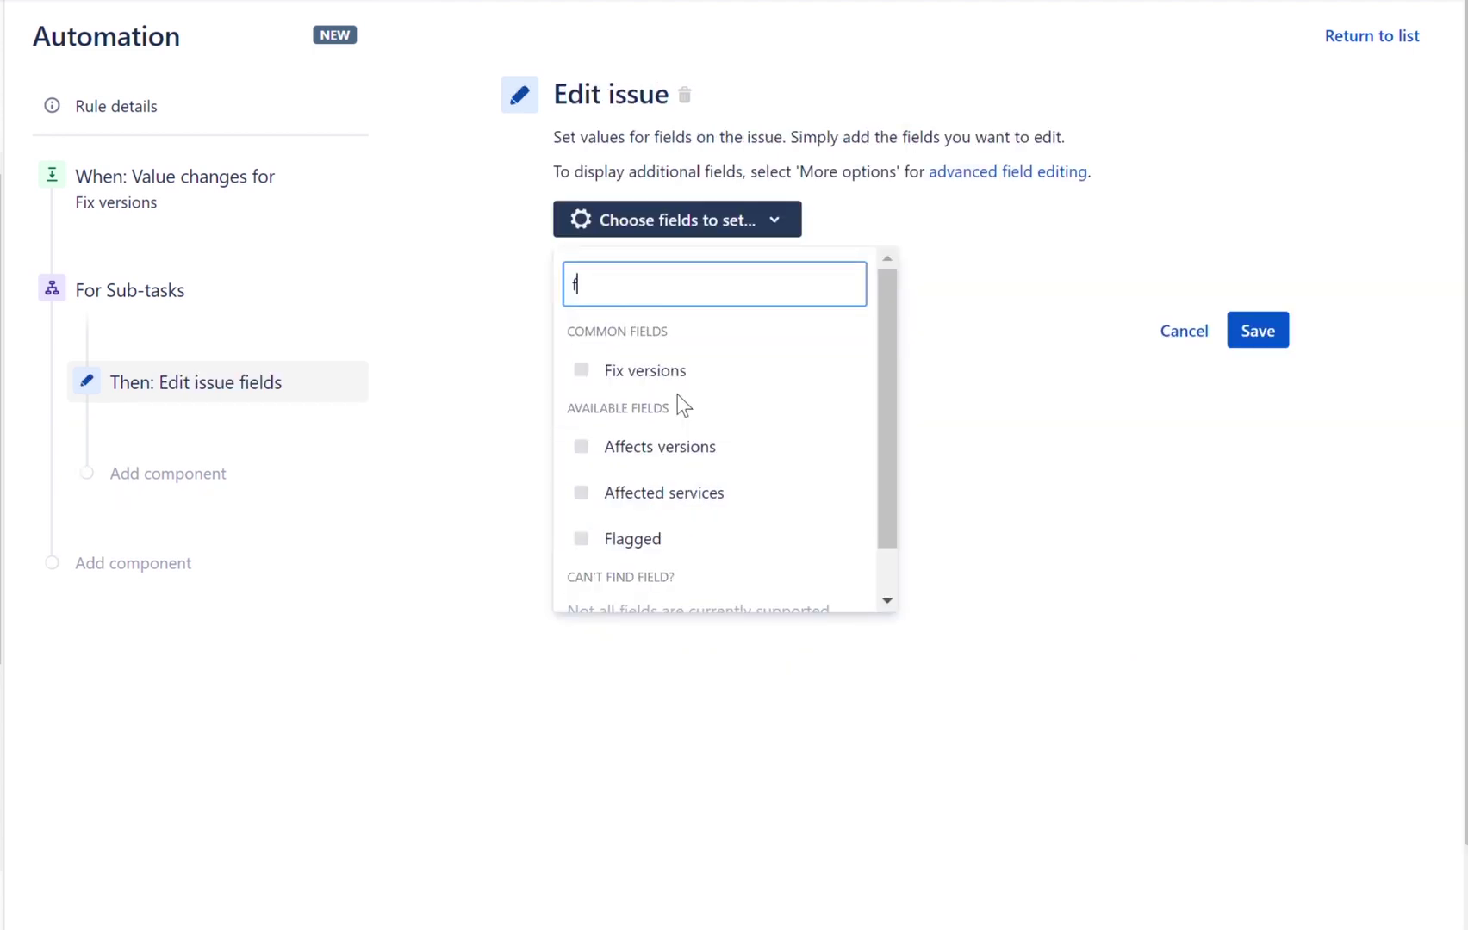
{"action": "left_click", "coordinate": [616, 373]}
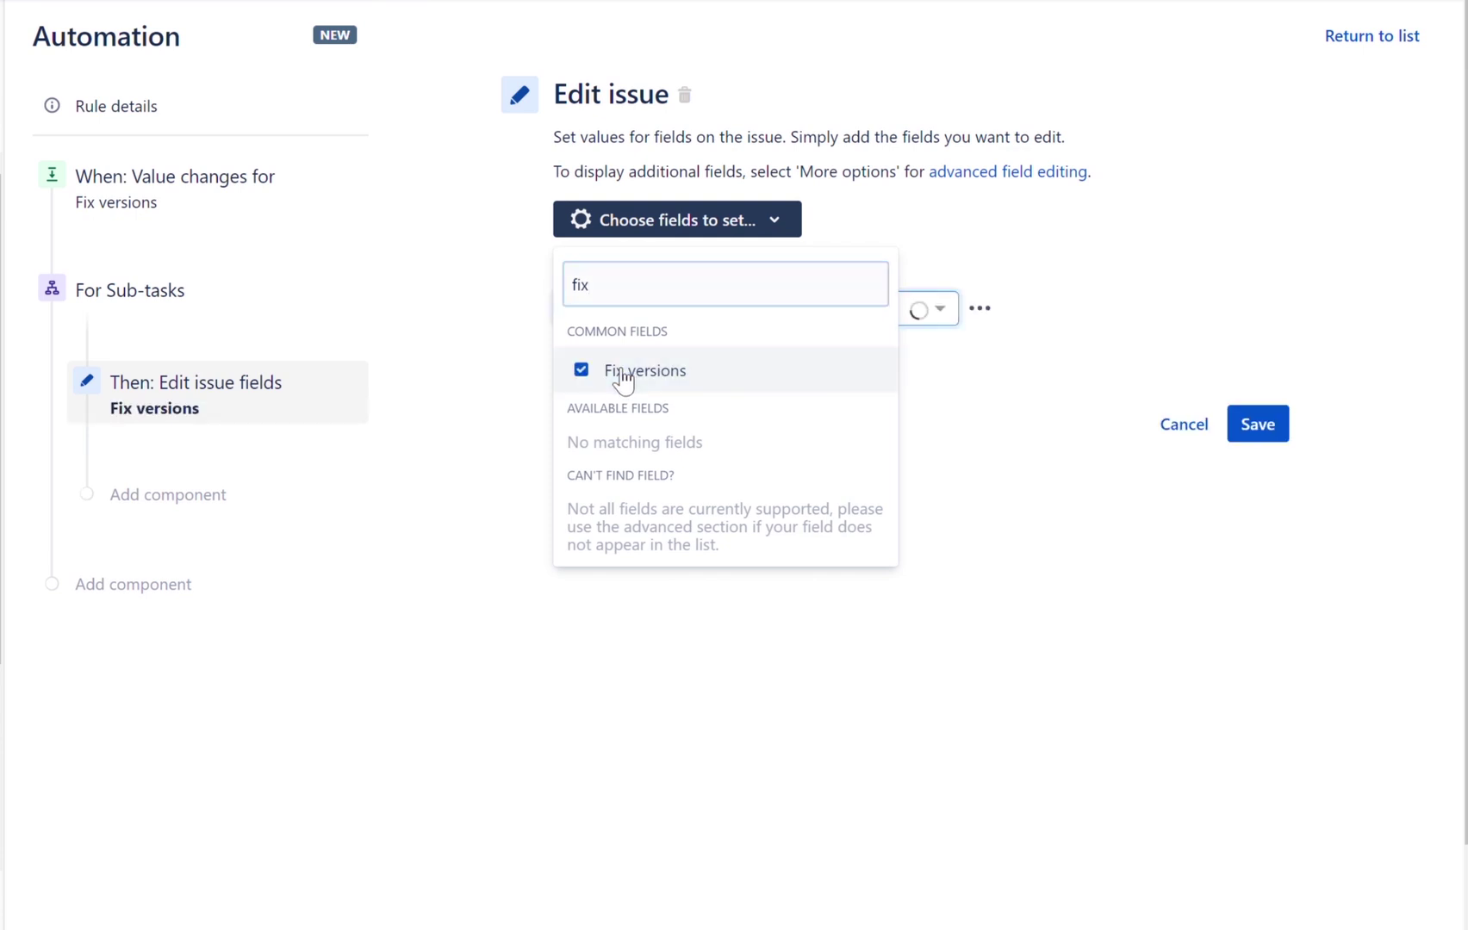
{"action": "left_click", "coordinate": [996, 416]}
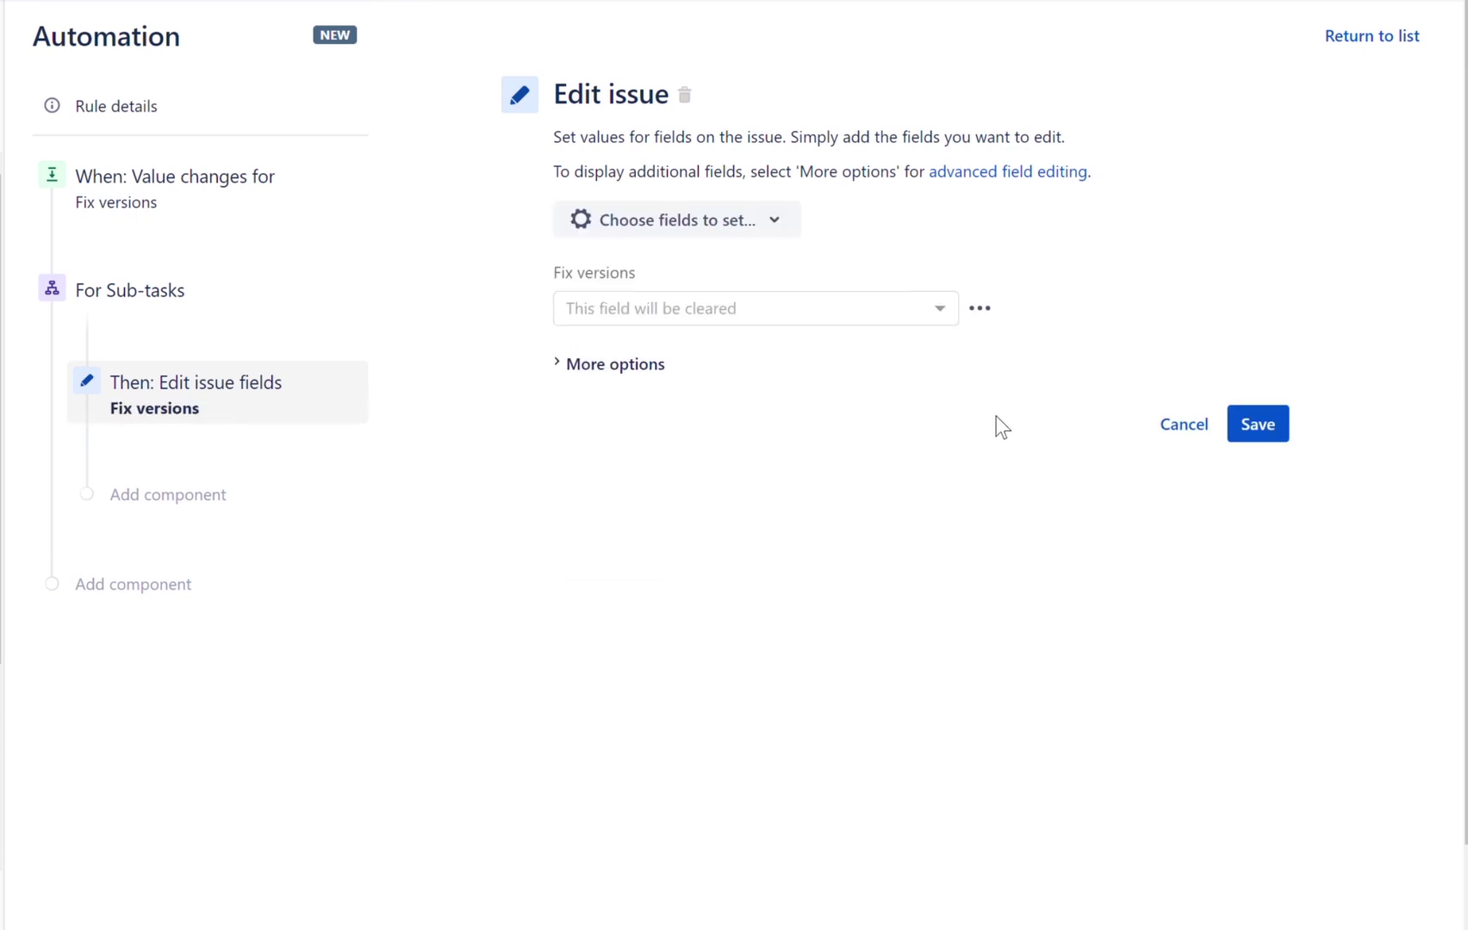
{"action": "left_click", "coordinate": [944, 319]}
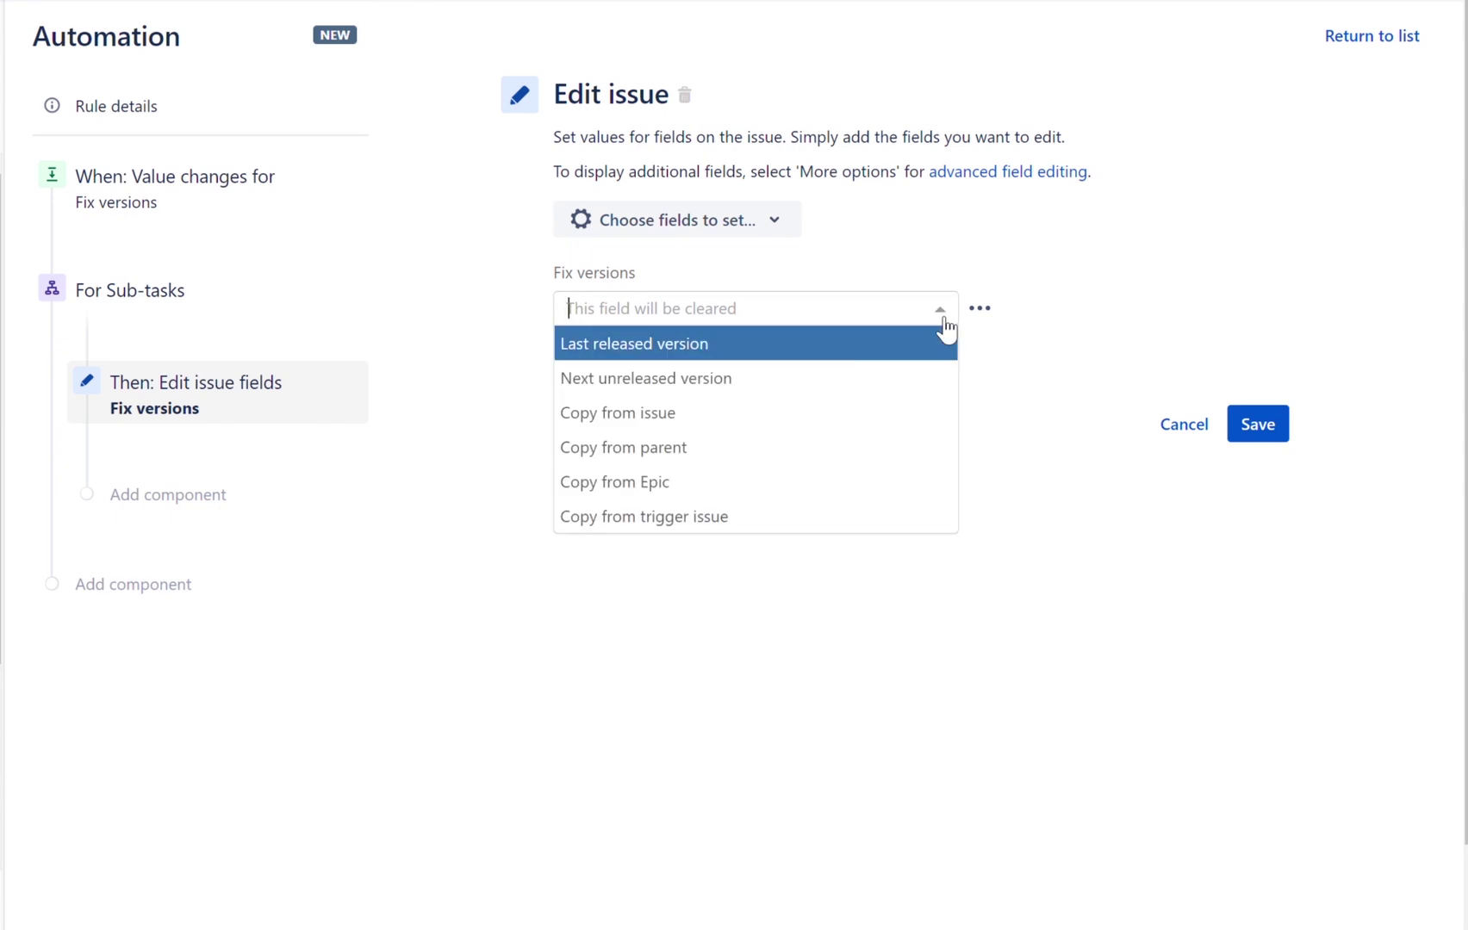
{"action": "left_click", "coordinate": [766, 520]}
{"action": "left_click", "coordinate": [814, 498]}
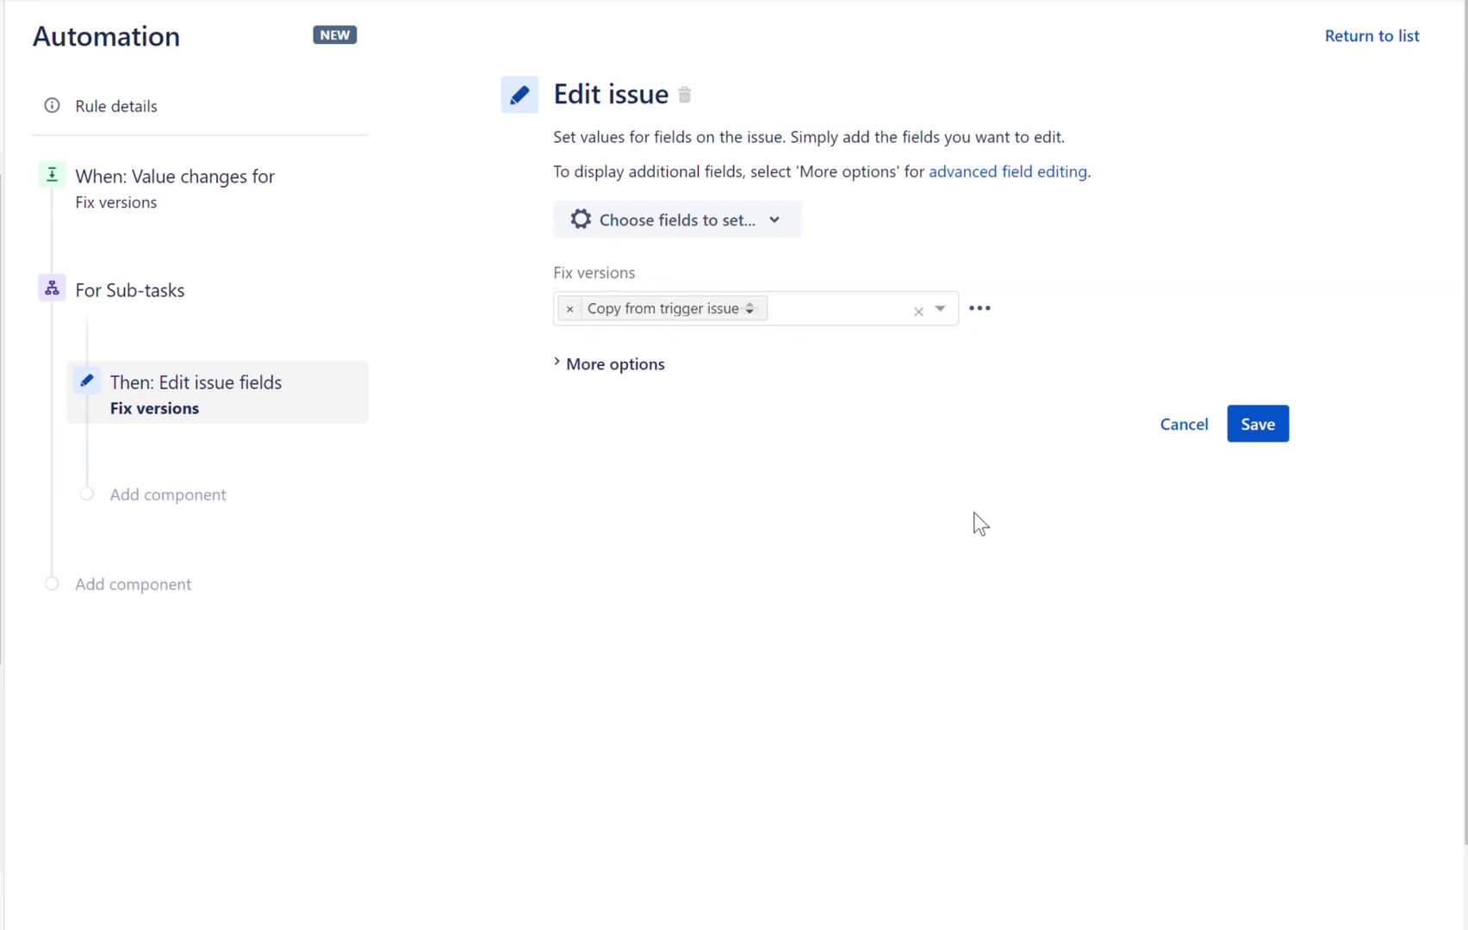
{"action": "left_click", "coordinate": [1250, 428]}
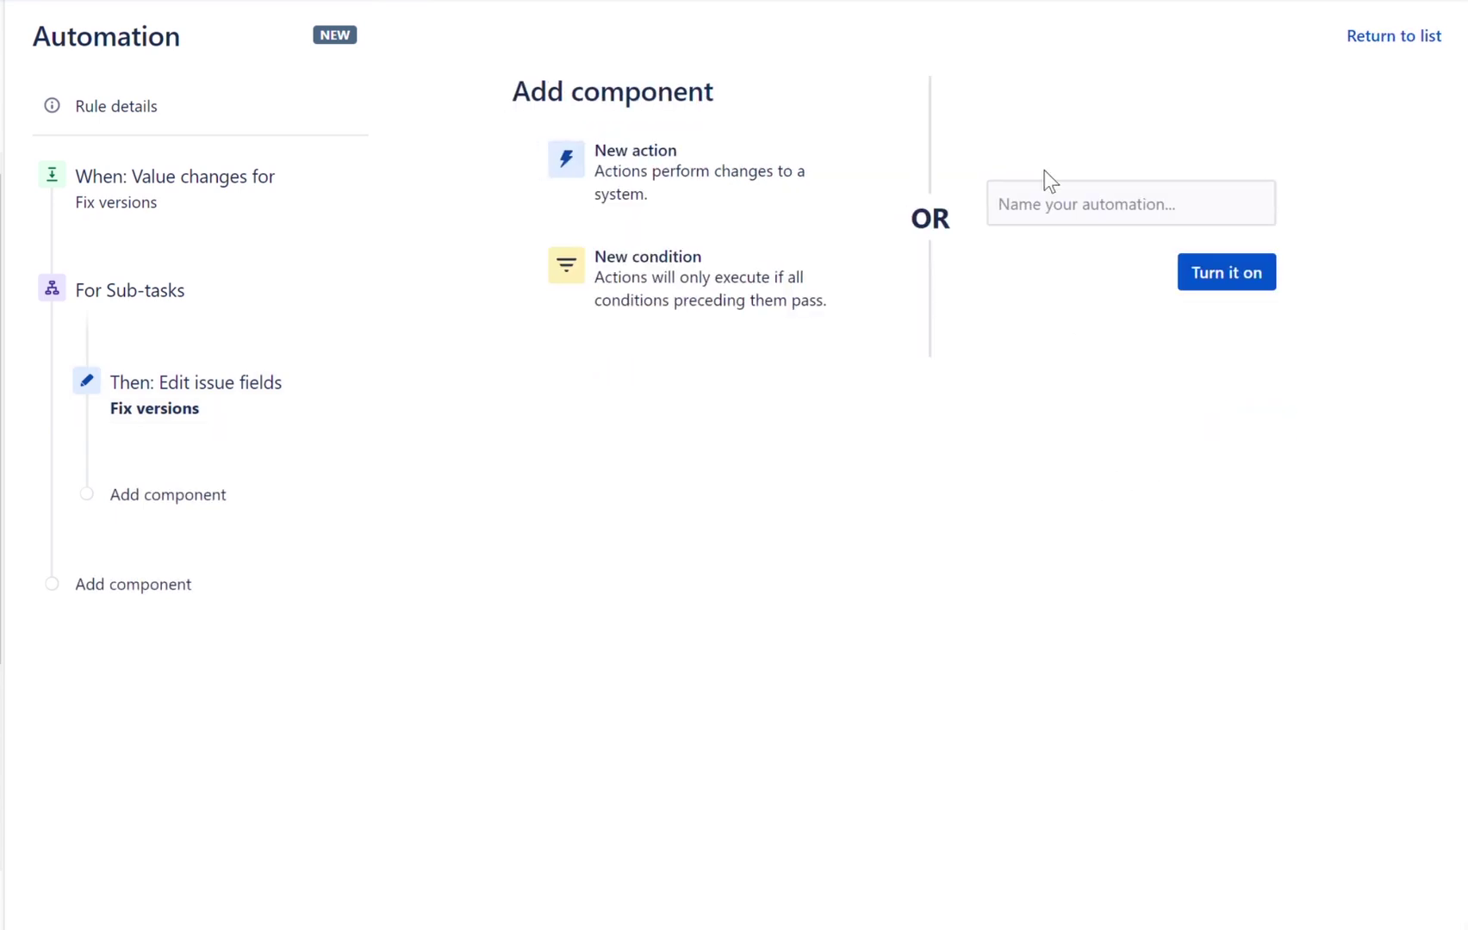
- Name the rule 'Copy versions from Parent Issue' and turn it on
{"action": "left_click", "coordinate": [1052, 204]}
{"action": "type", "text": "Copy versions from Parent Issue"}
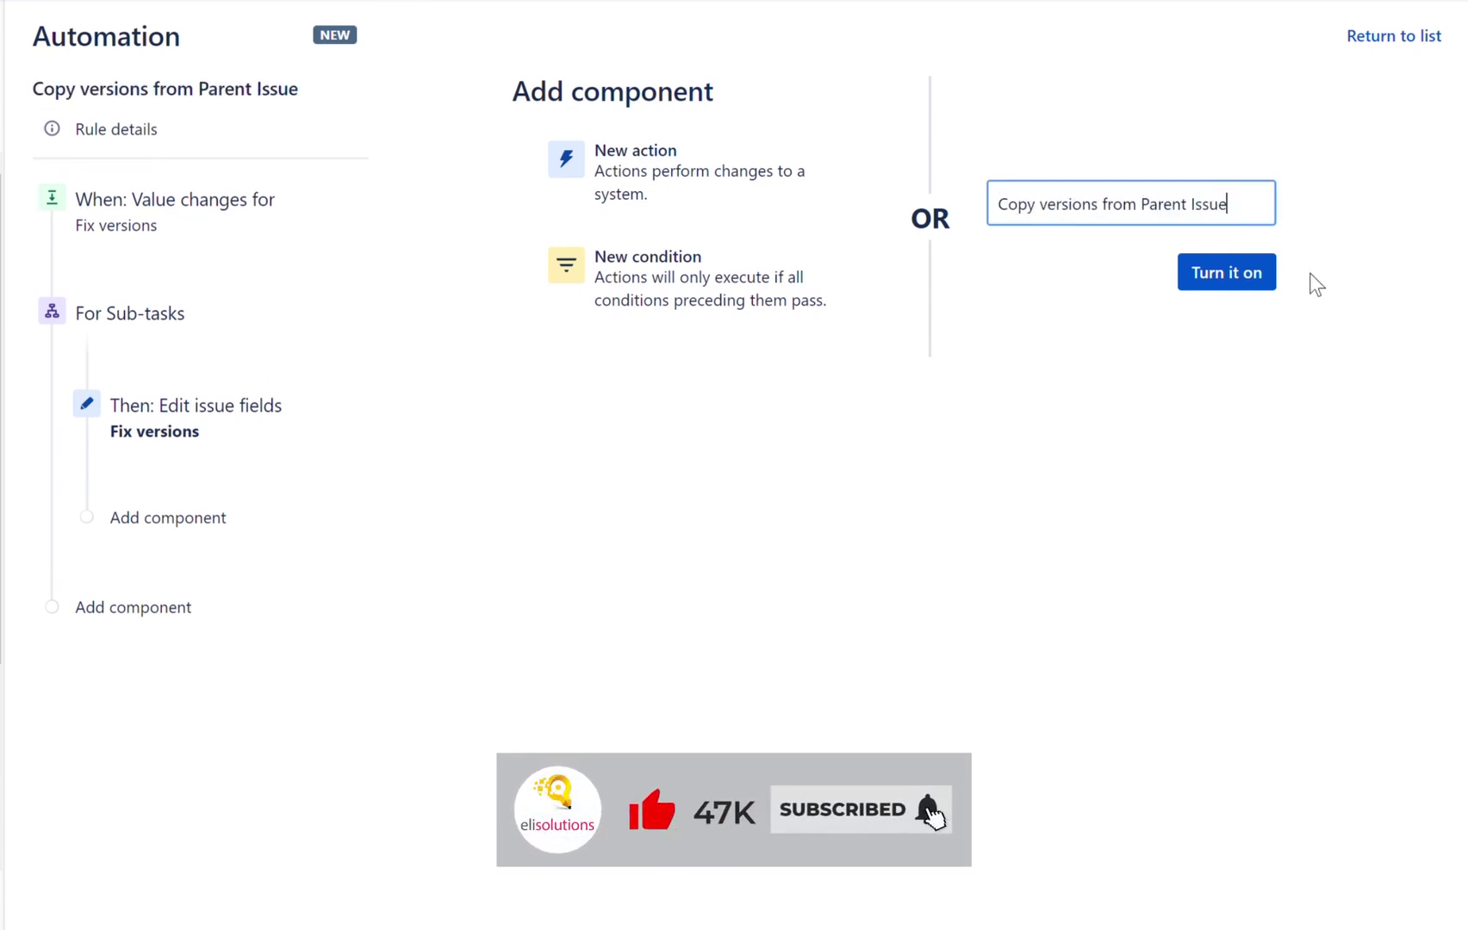
{"action": "left_click", "coordinate": [1241, 276]}
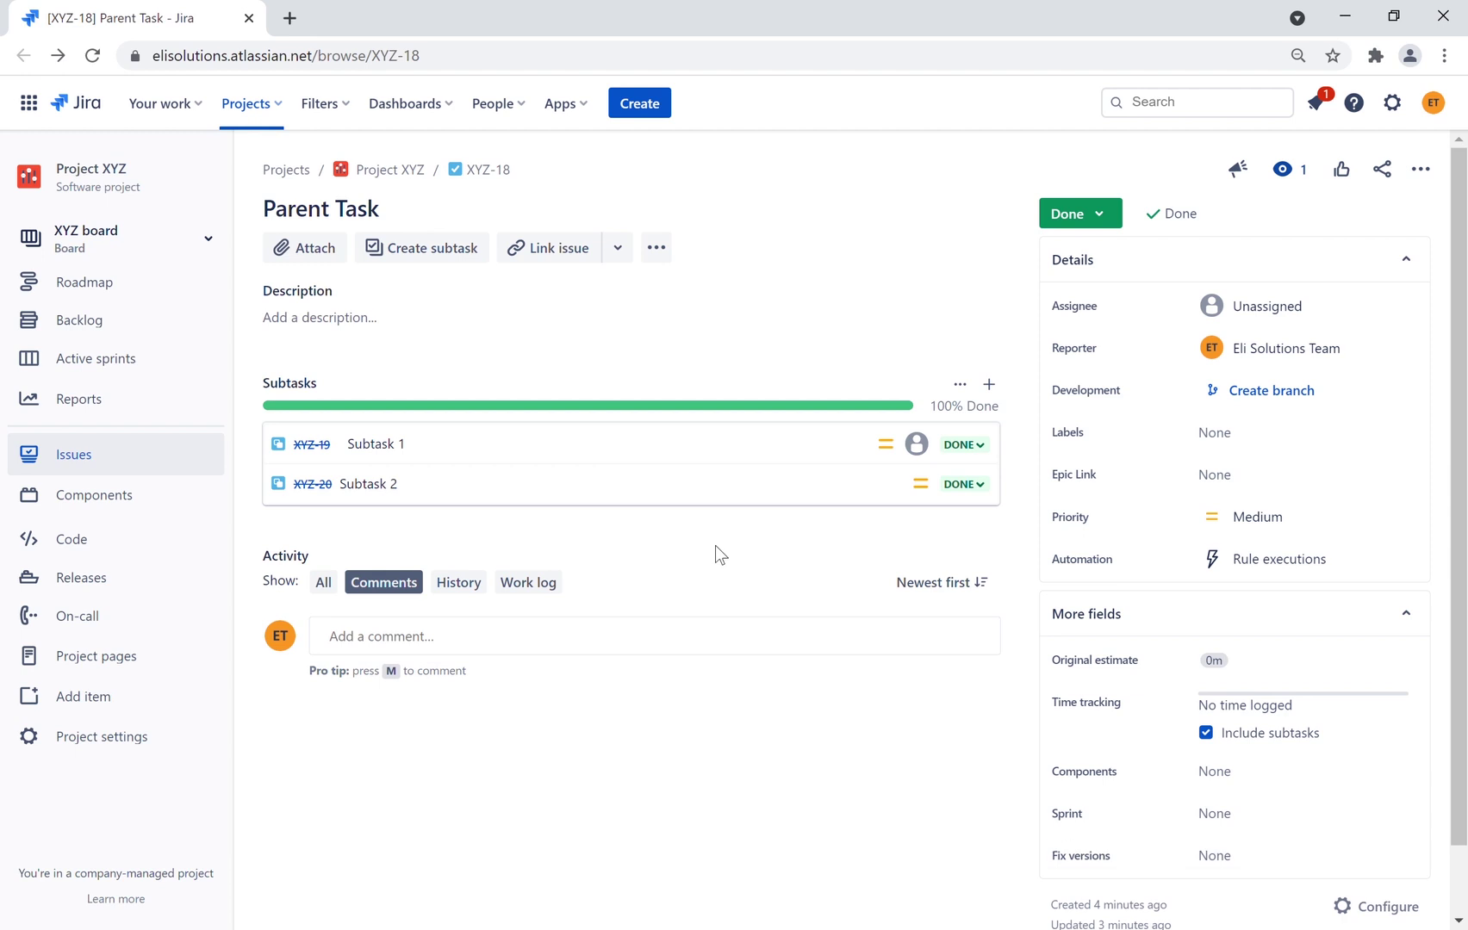
- Open Subtask 1 (XYZ-19) in a background tab, then return to the Parent Task page
{"action": "middle_click", "coordinate": [320, 454]}
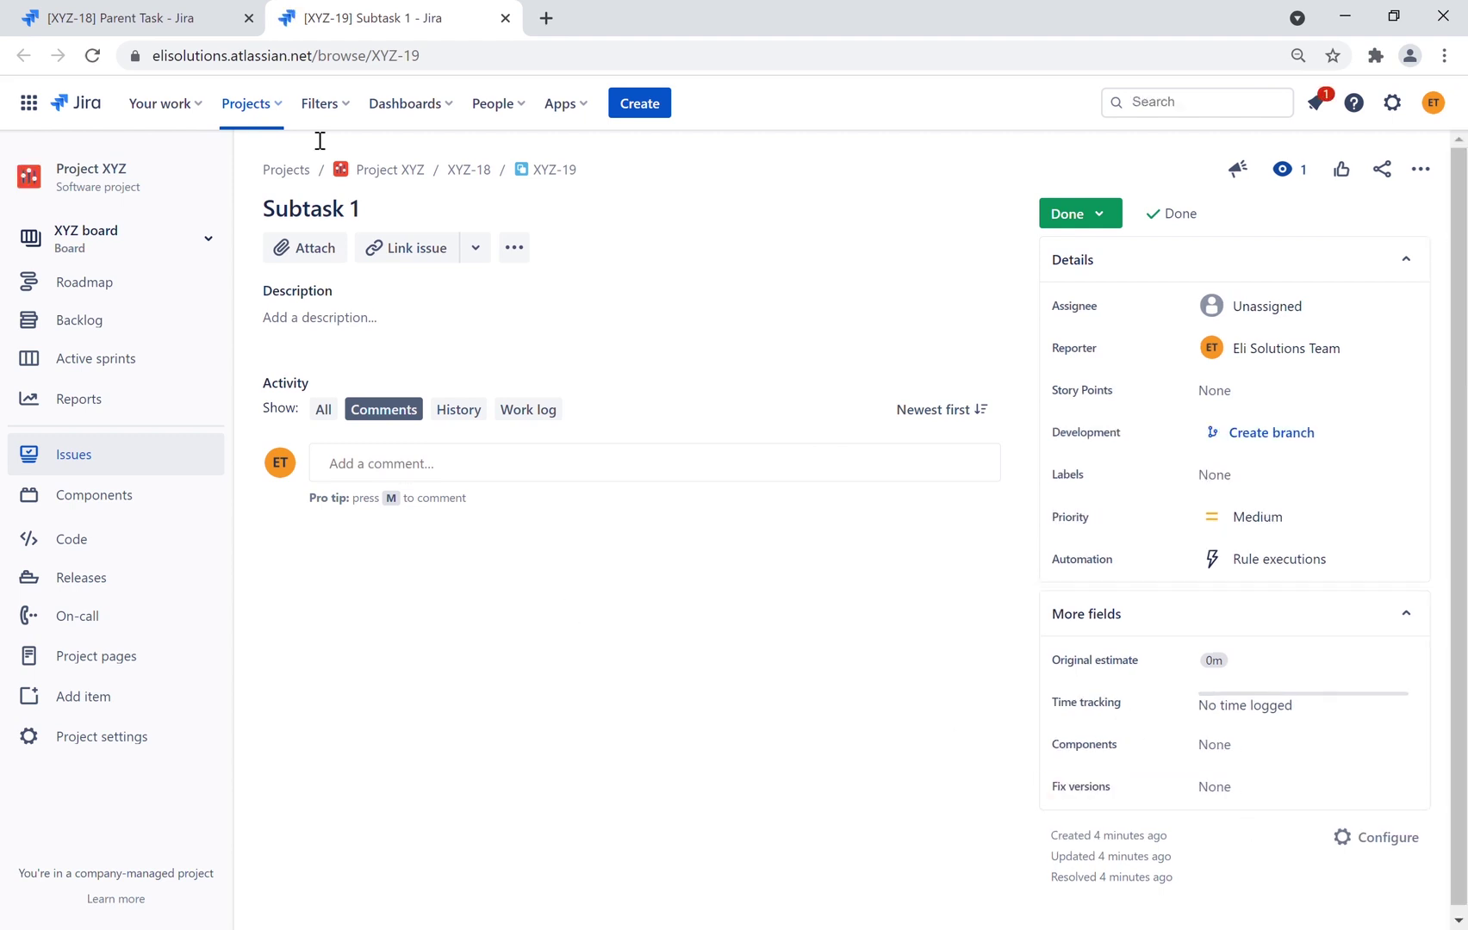
{"action": "left_click", "coordinate": [127, 15]}
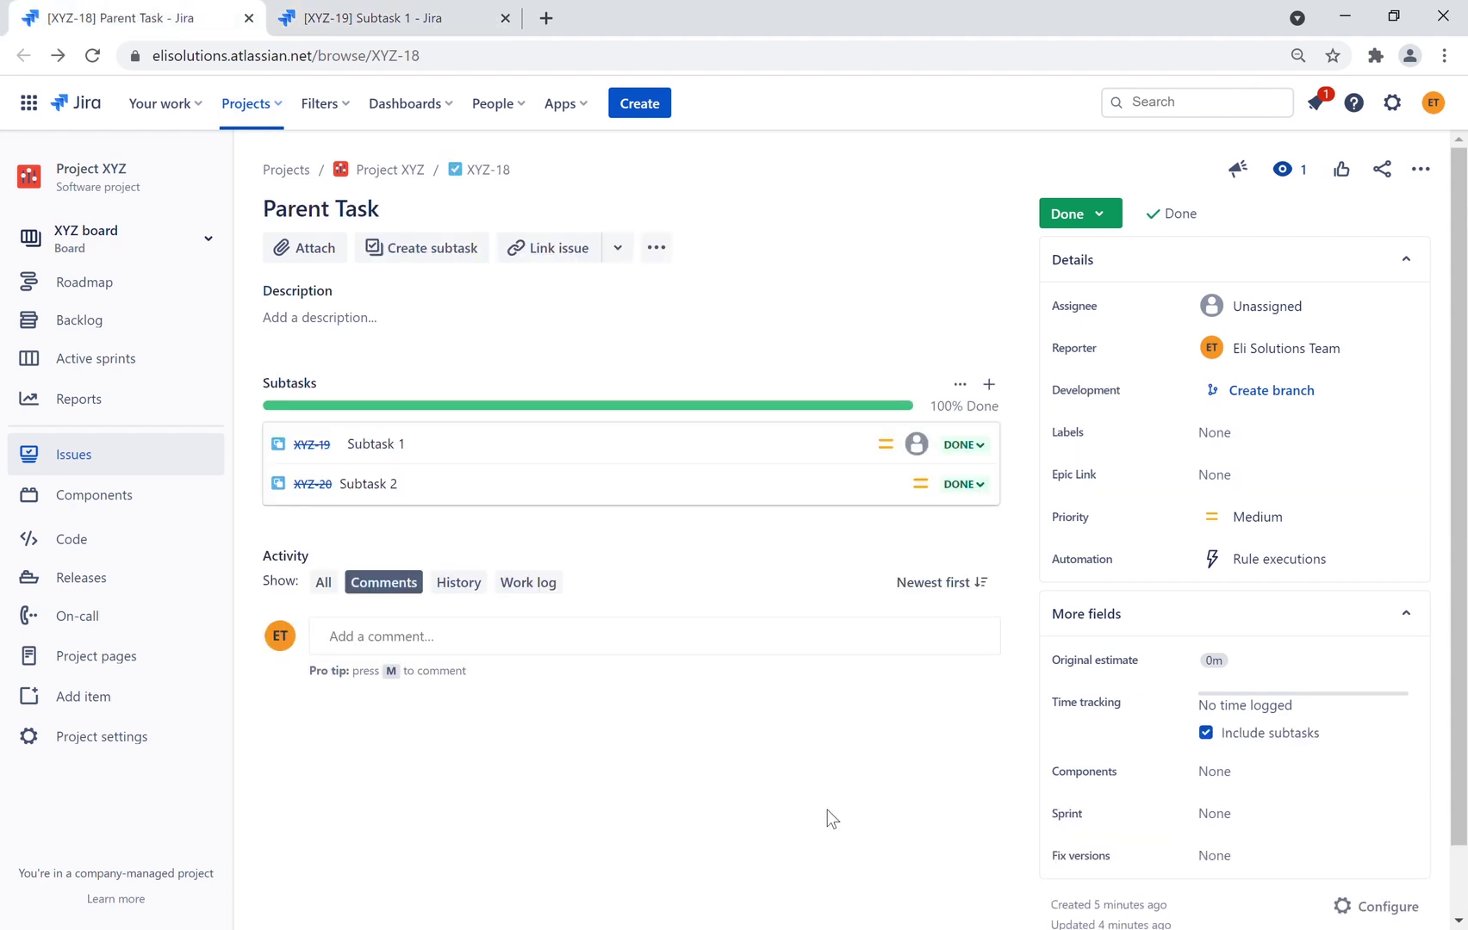
{"action": "left_click", "coordinate": [1246, 857]}
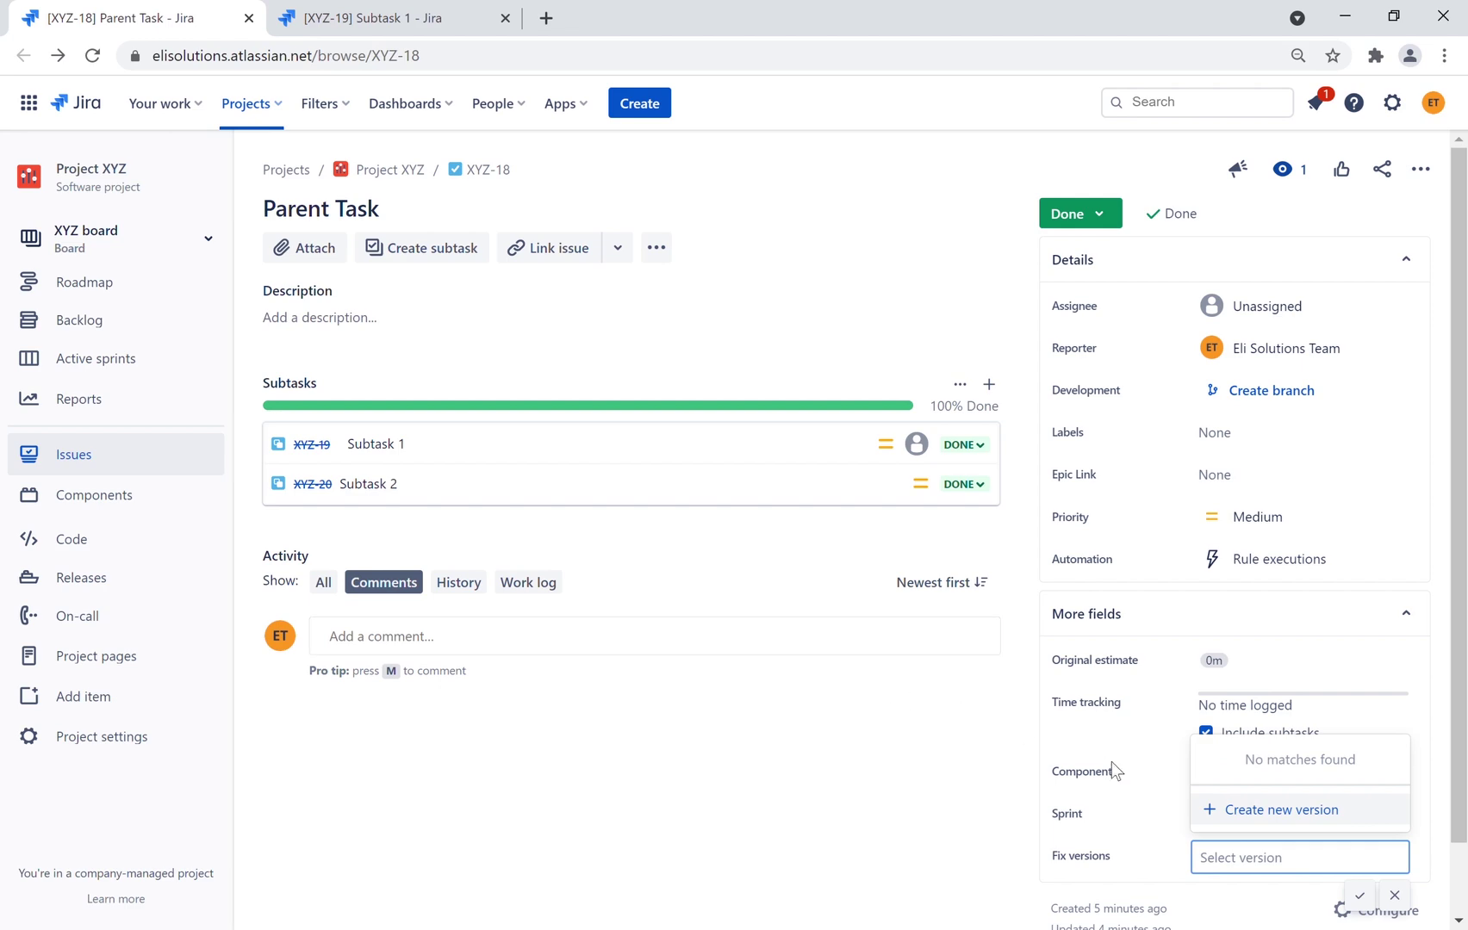
- Create version 1.0 (8/1/2021–8/6/2021, 'Initial Release') and save it as the parent's Fix version
{"action": "left_click", "coordinate": [1232, 810]}
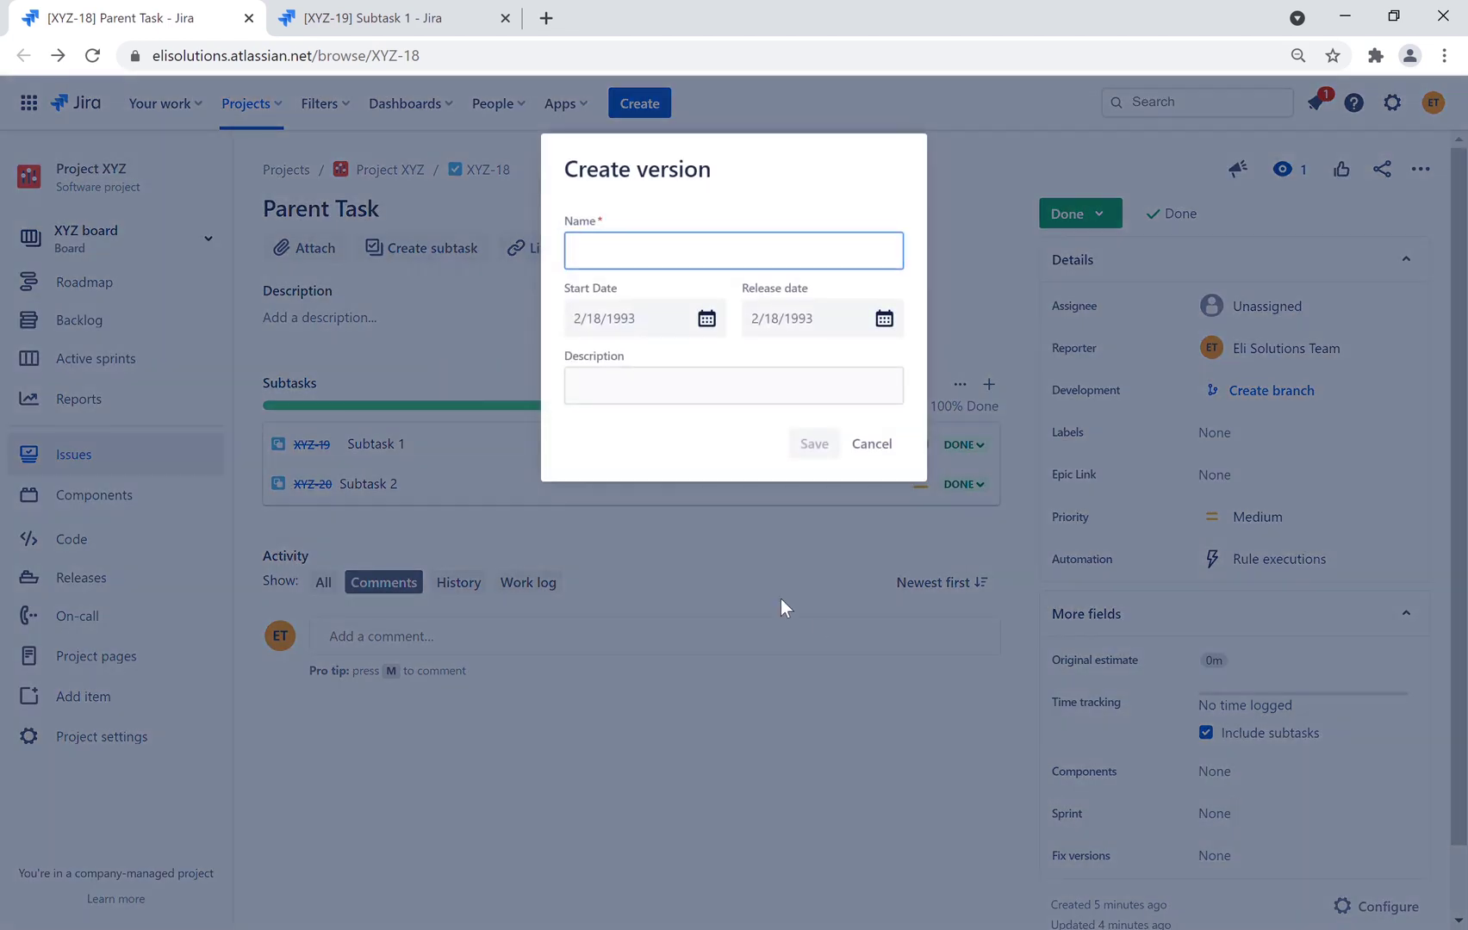
{"action": "type", "text": "1.0"}
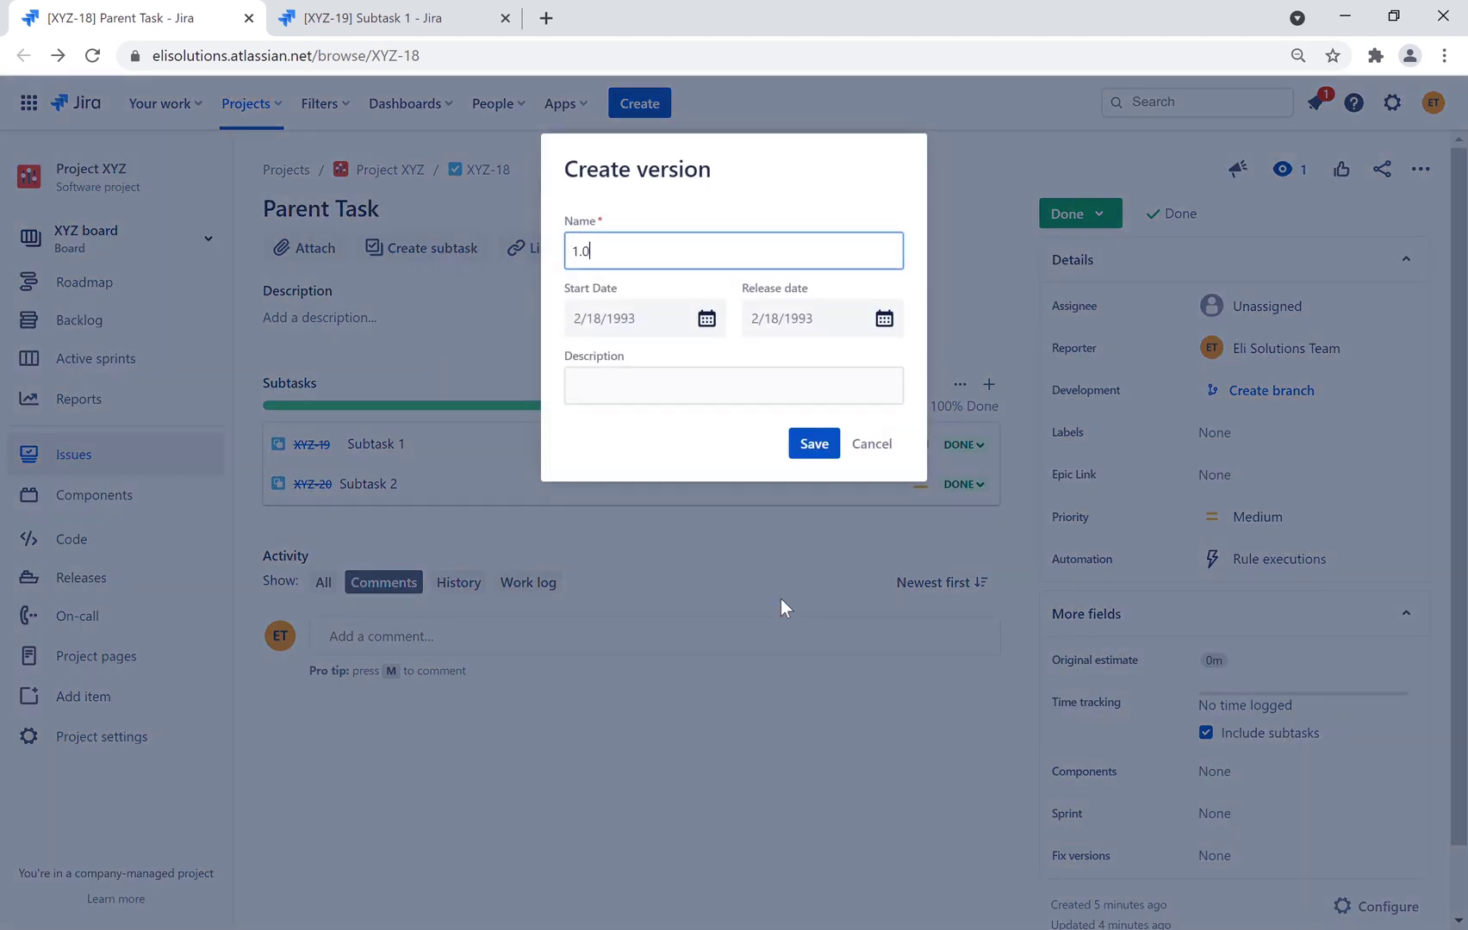
{"action": "left_click", "coordinate": [705, 320]}
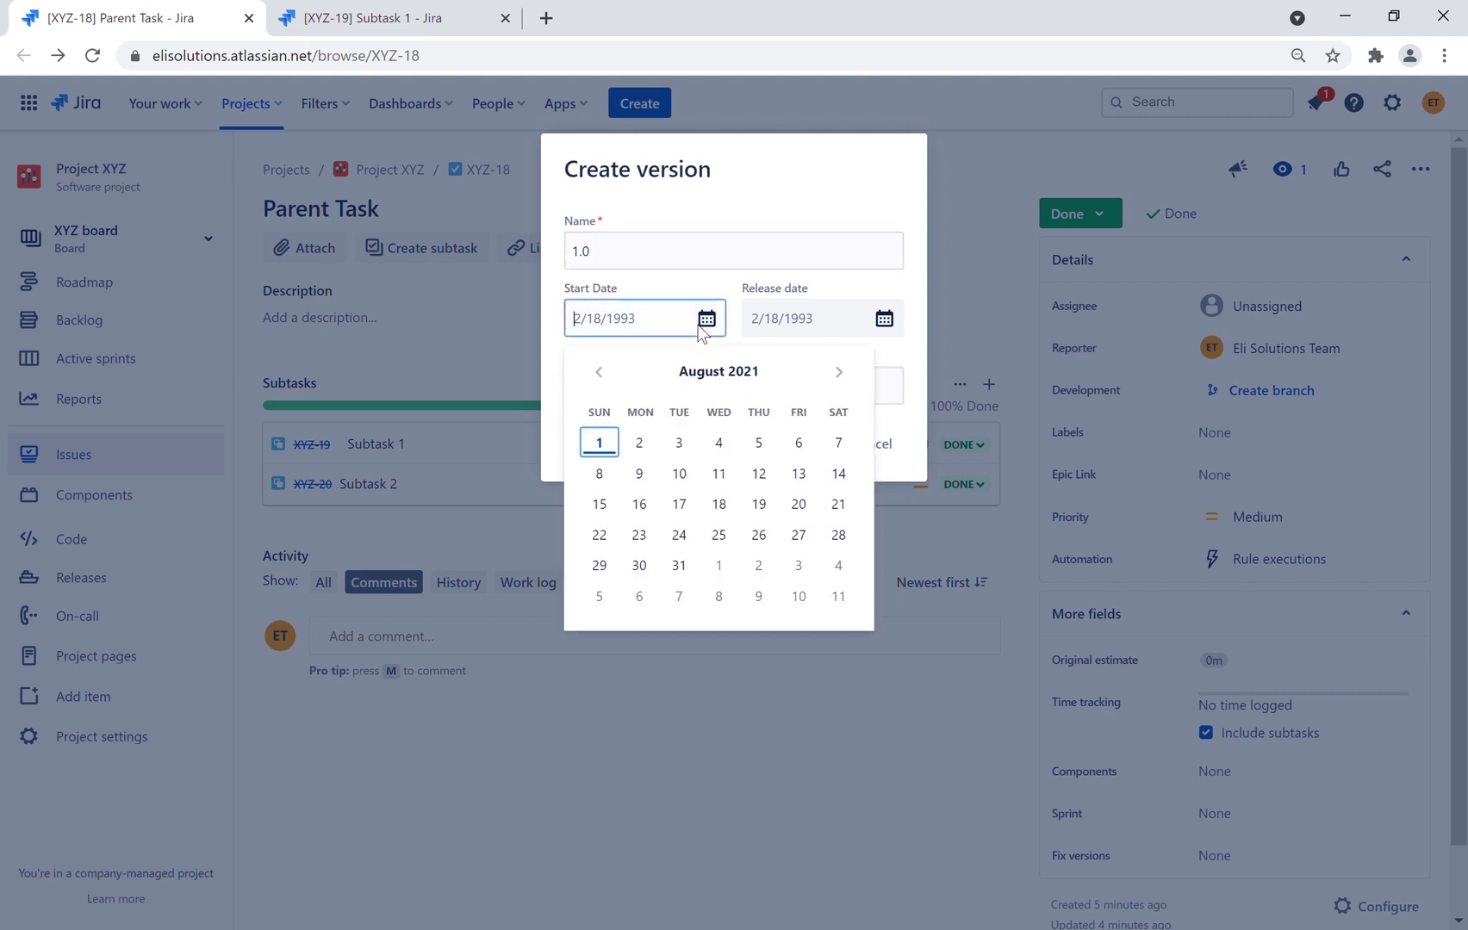
{"action": "left_click", "coordinate": [600, 443]}
{"action": "left_click", "coordinate": [884, 319]}
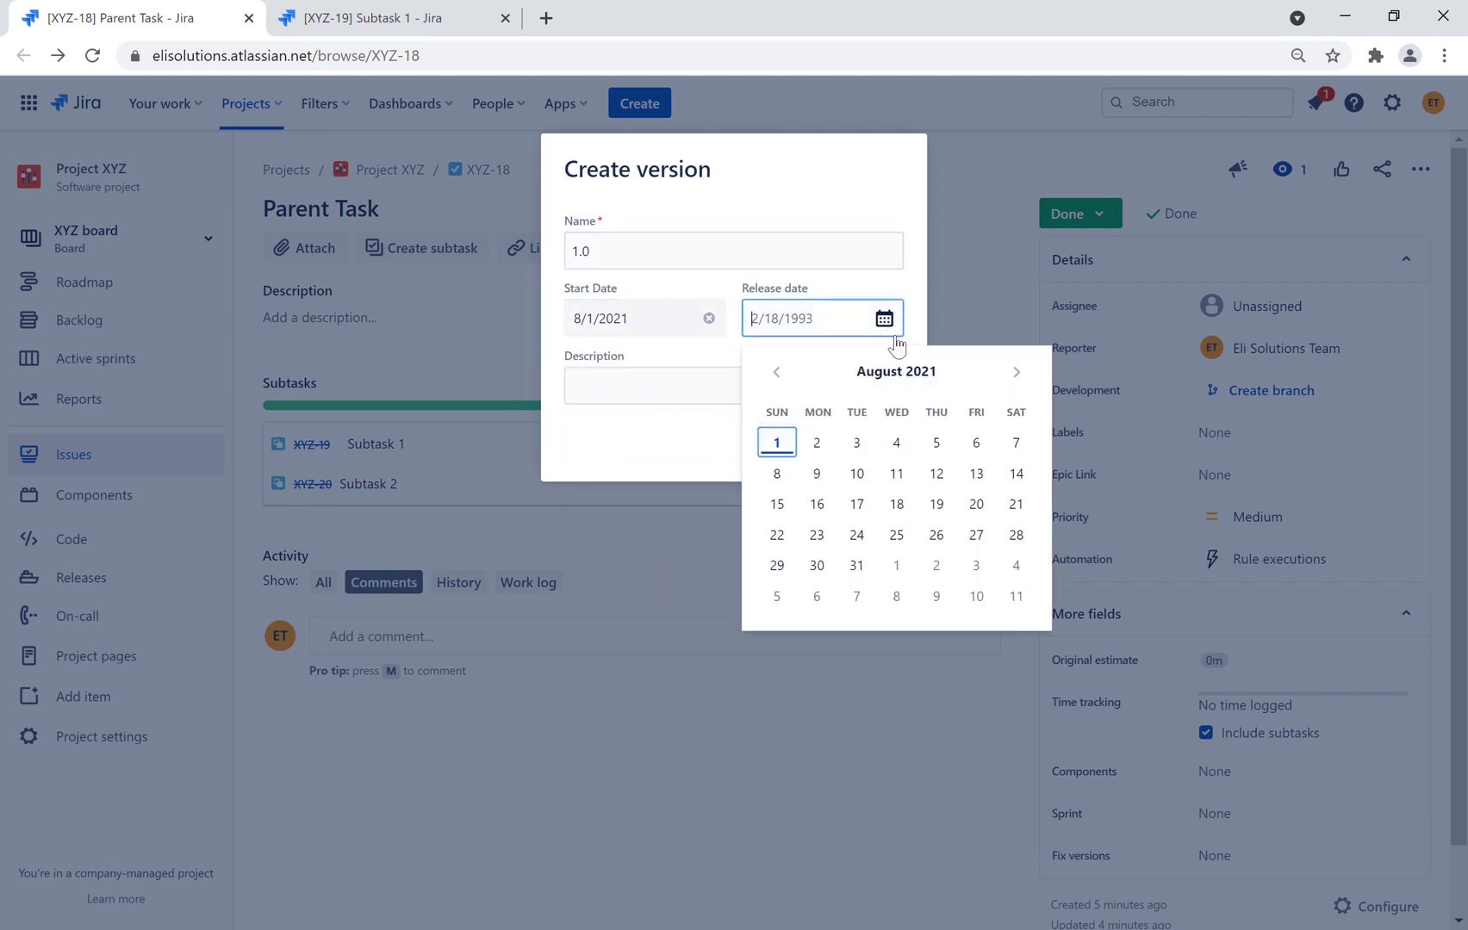
{"action": "left_click", "coordinate": [976, 449]}
{"action": "left_click", "coordinate": [696, 402]}
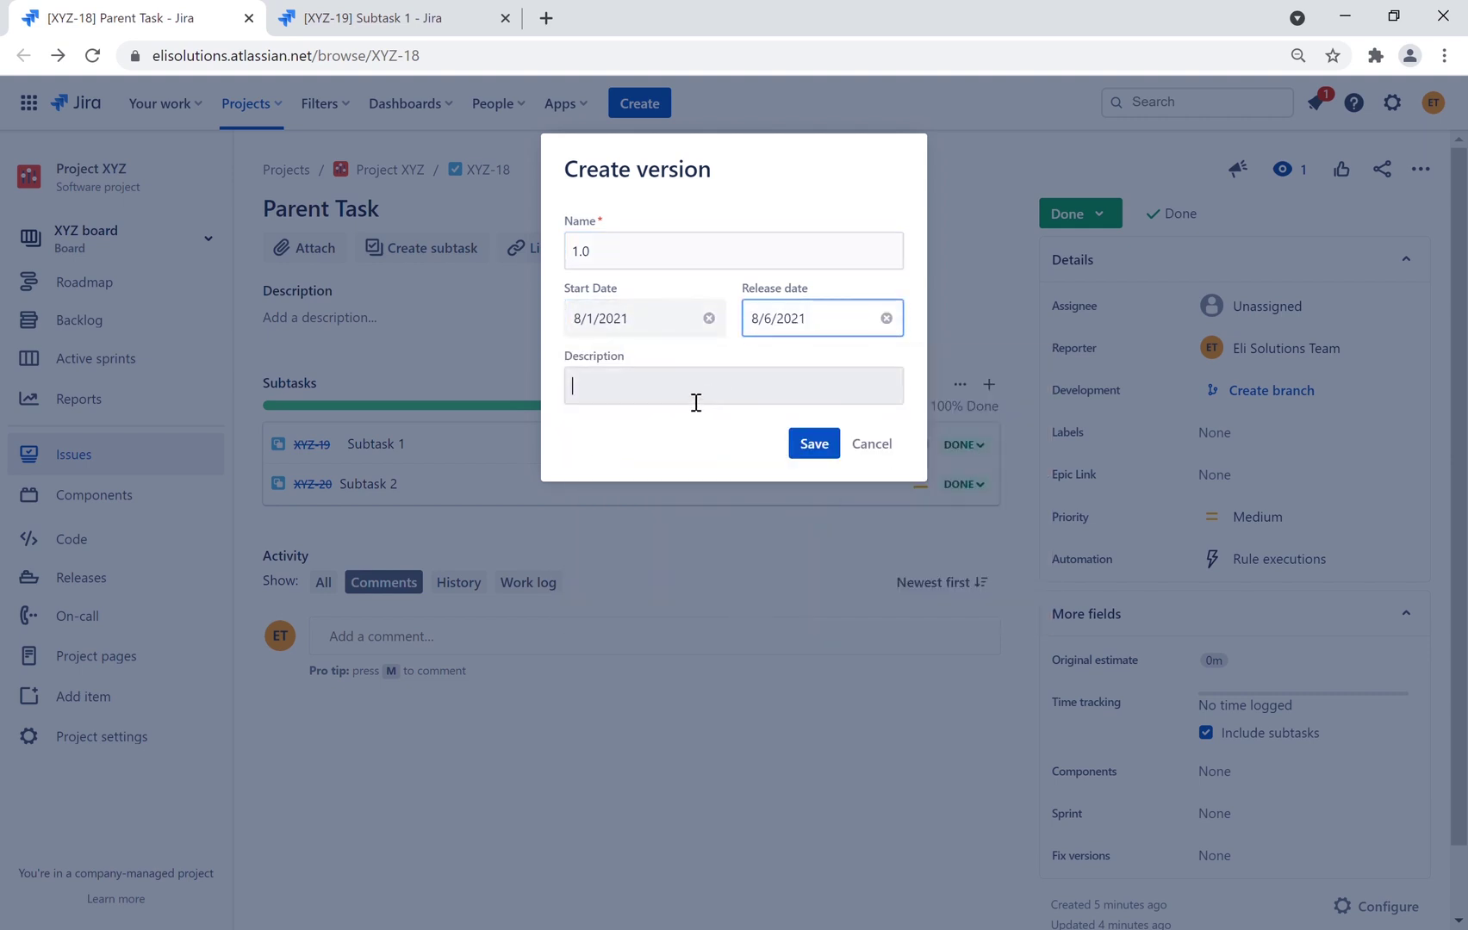
{"action": "type", "text": "Initial"}
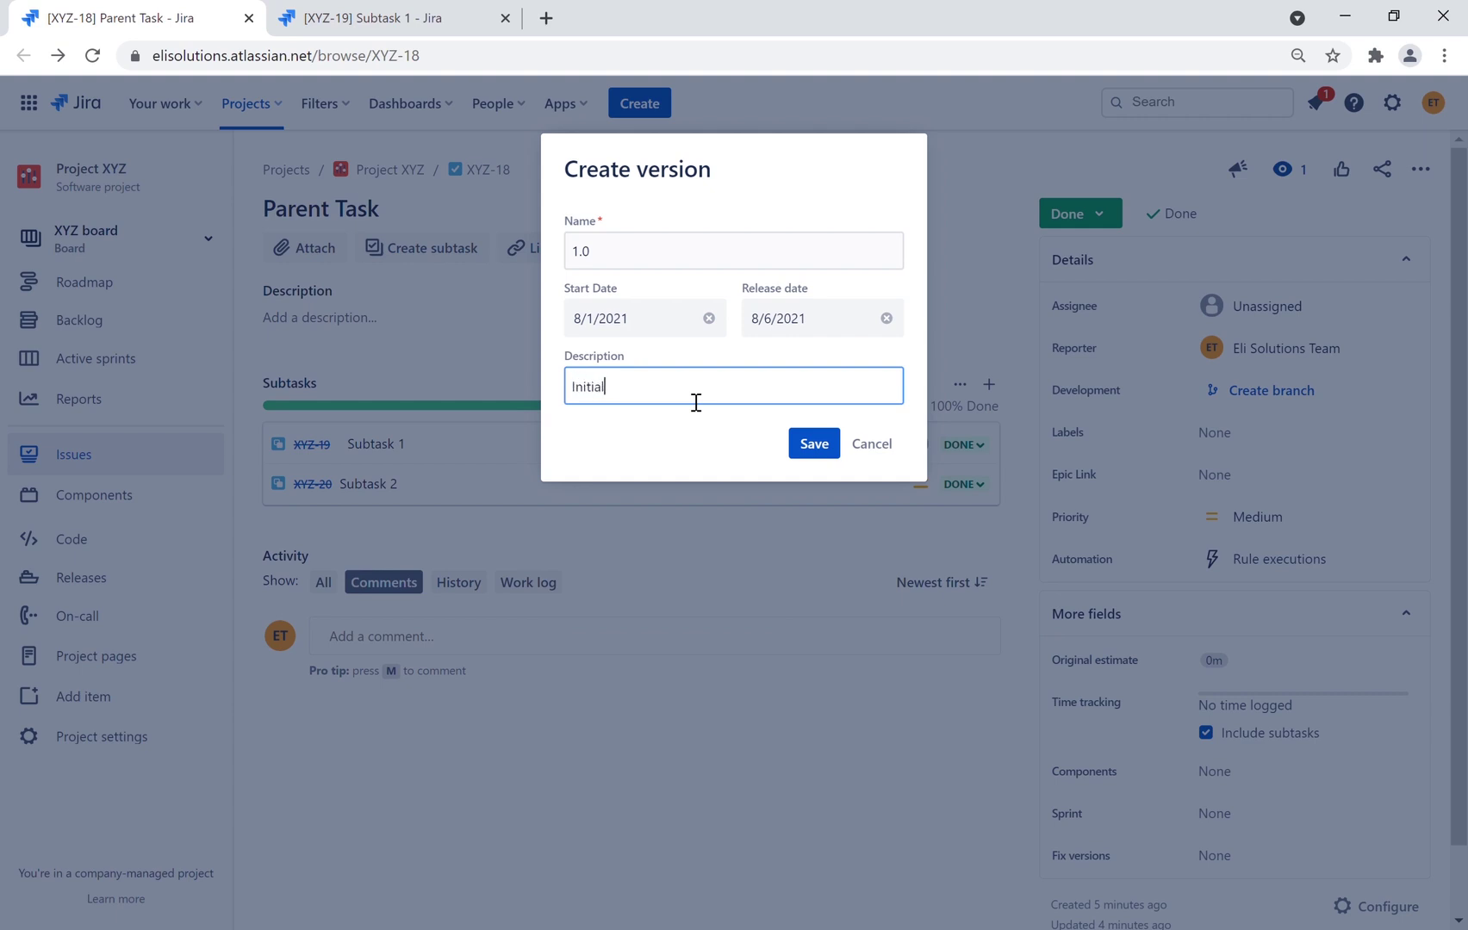
{"action": "type", "text": " Release"}
{"action": "left_click", "coordinate": [825, 453]}
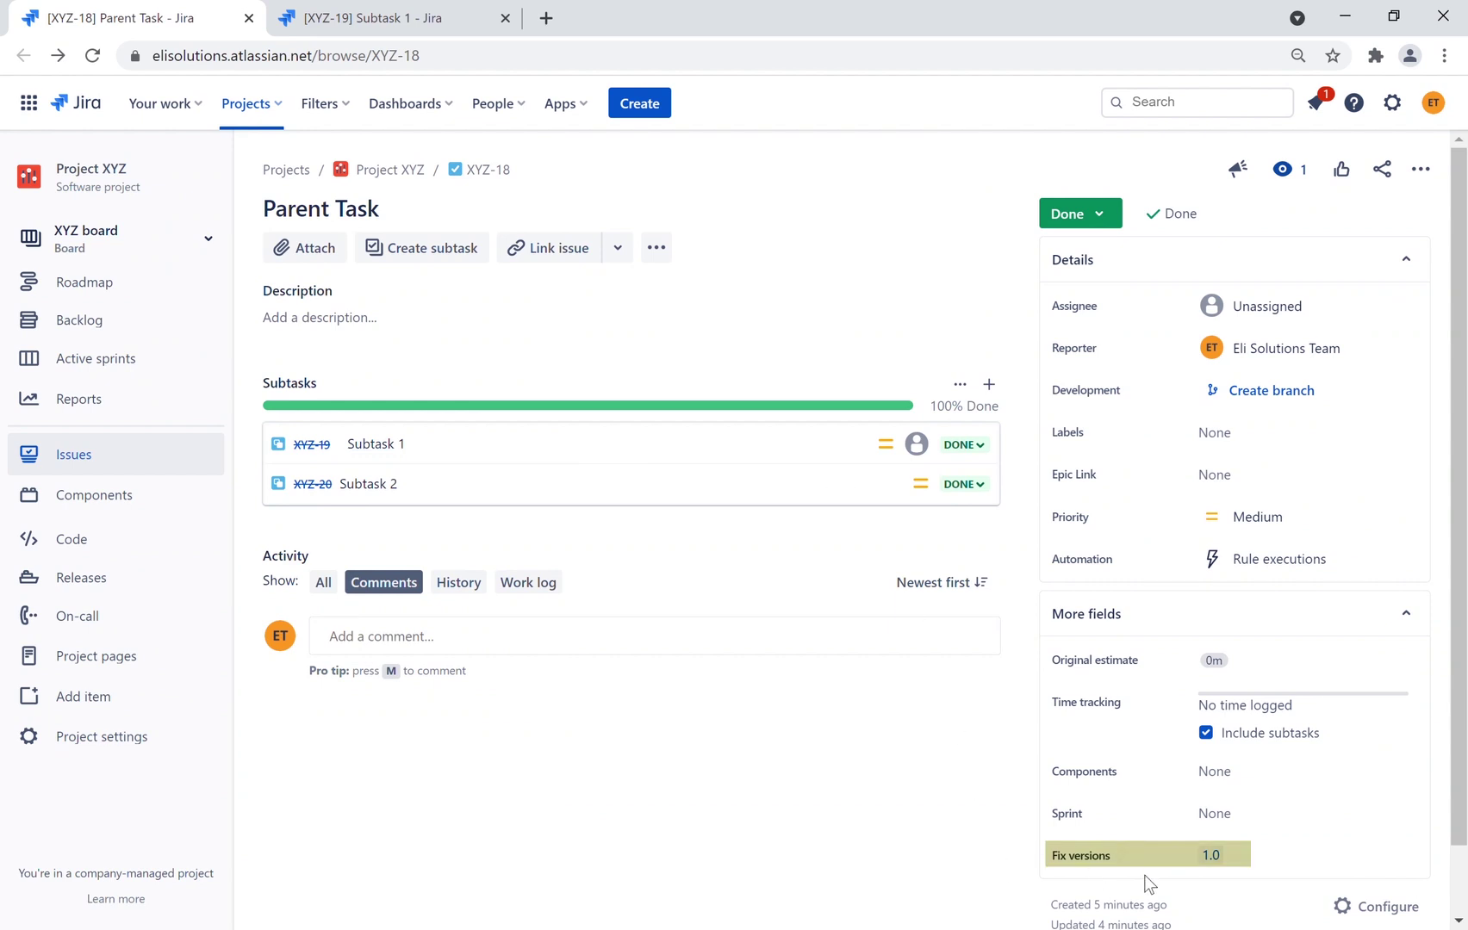
- Confirm Subtask 1 and Subtask 2 (XYZ-20) both show Fix version 1.0 copied from the parent
{"action": "left_click", "coordinate": [393, 12]}
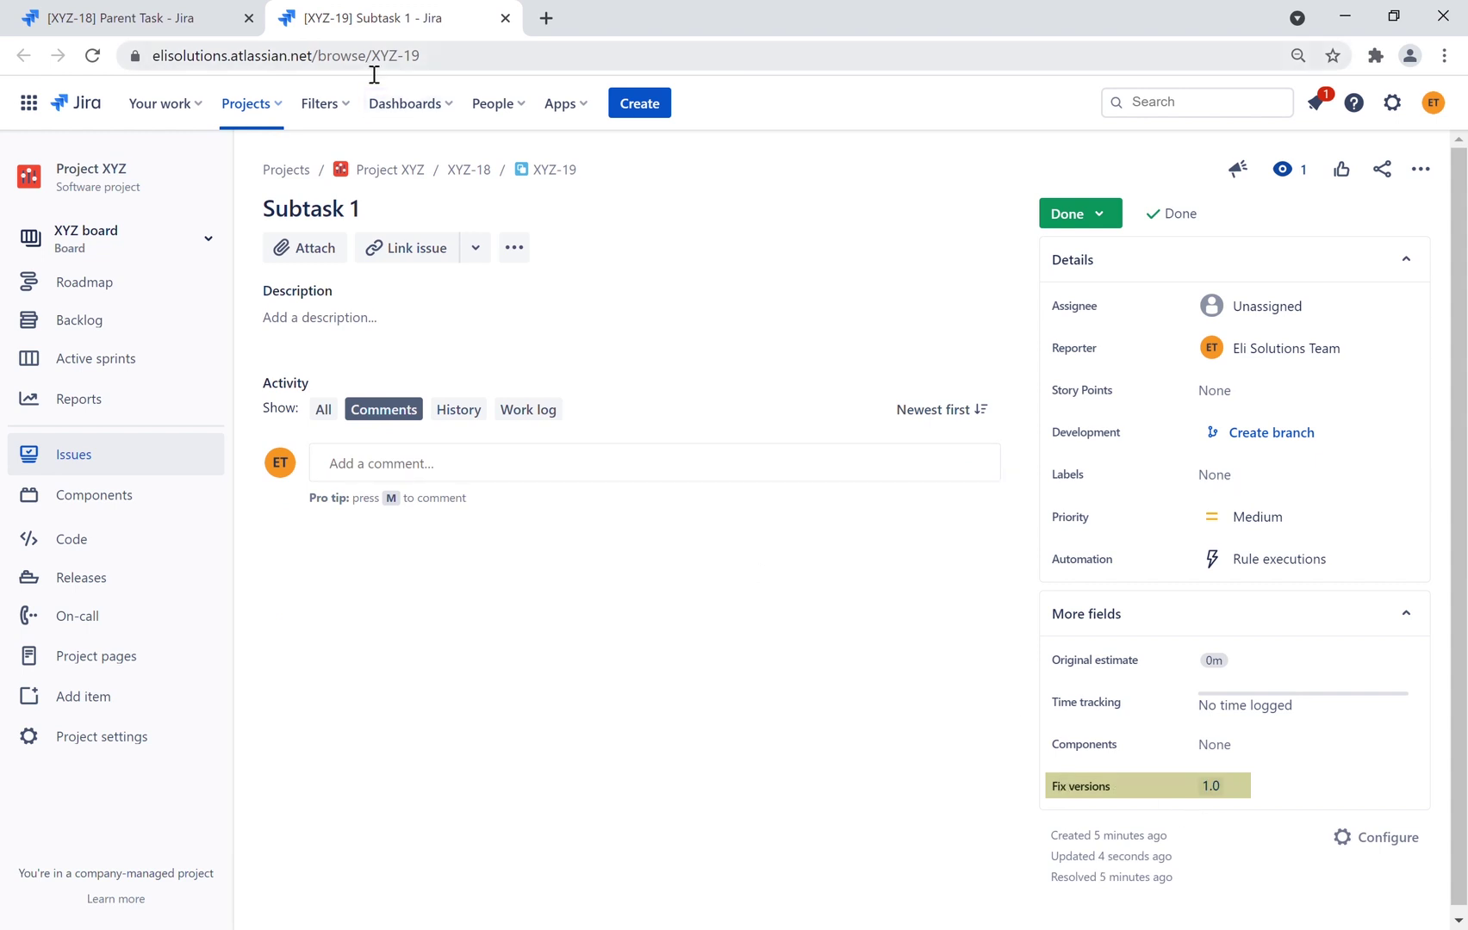
{"action": "left_click", "coordinate": [506, 18]}
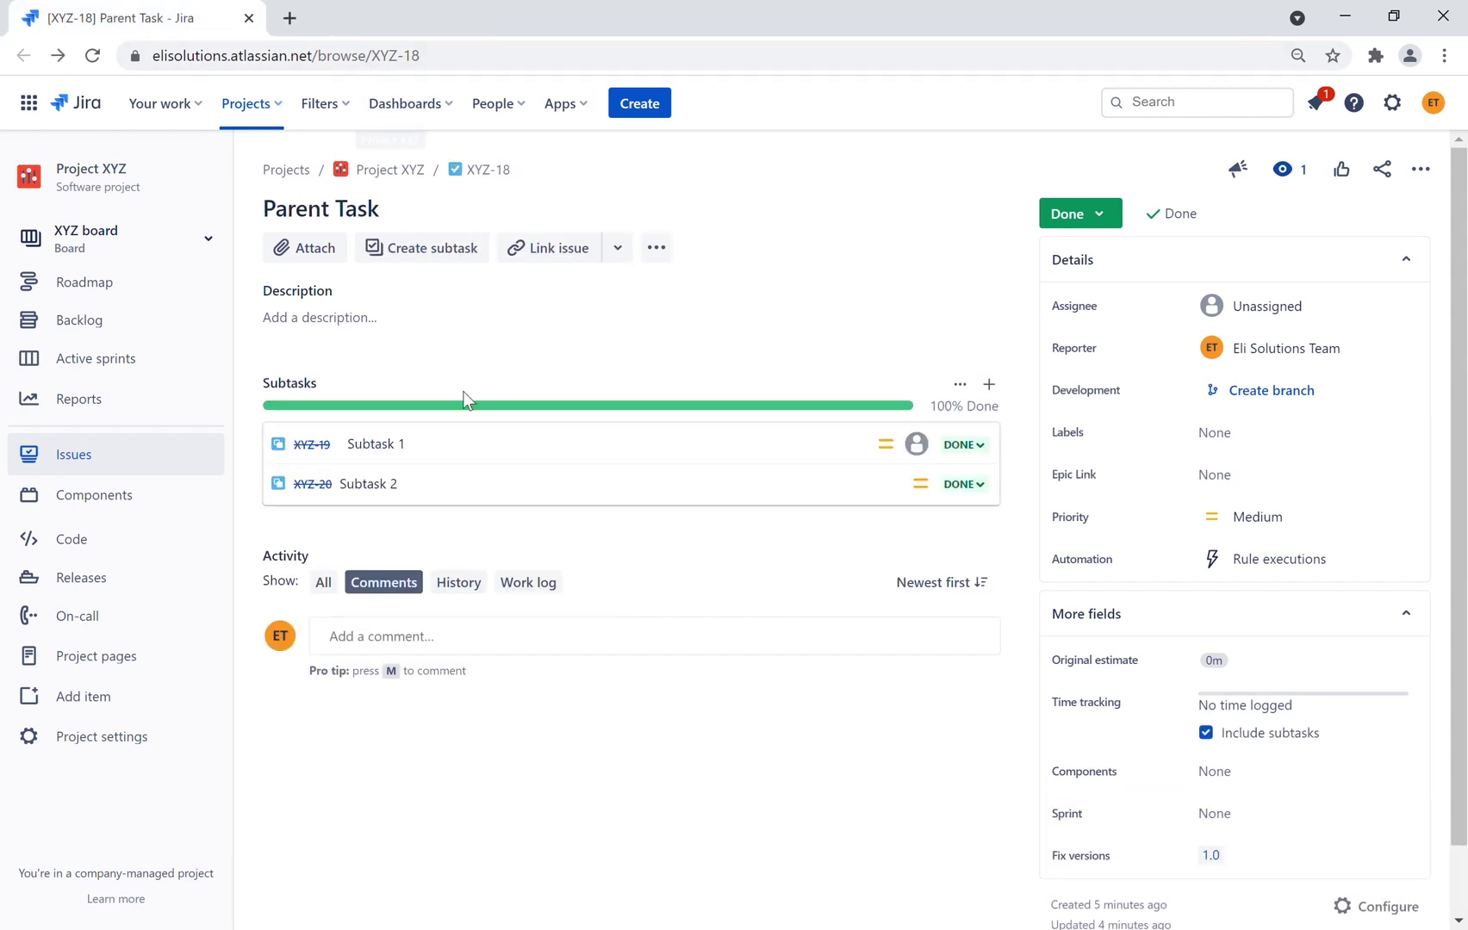
{"action": "middle_click", "coordinate": [324, 484]}
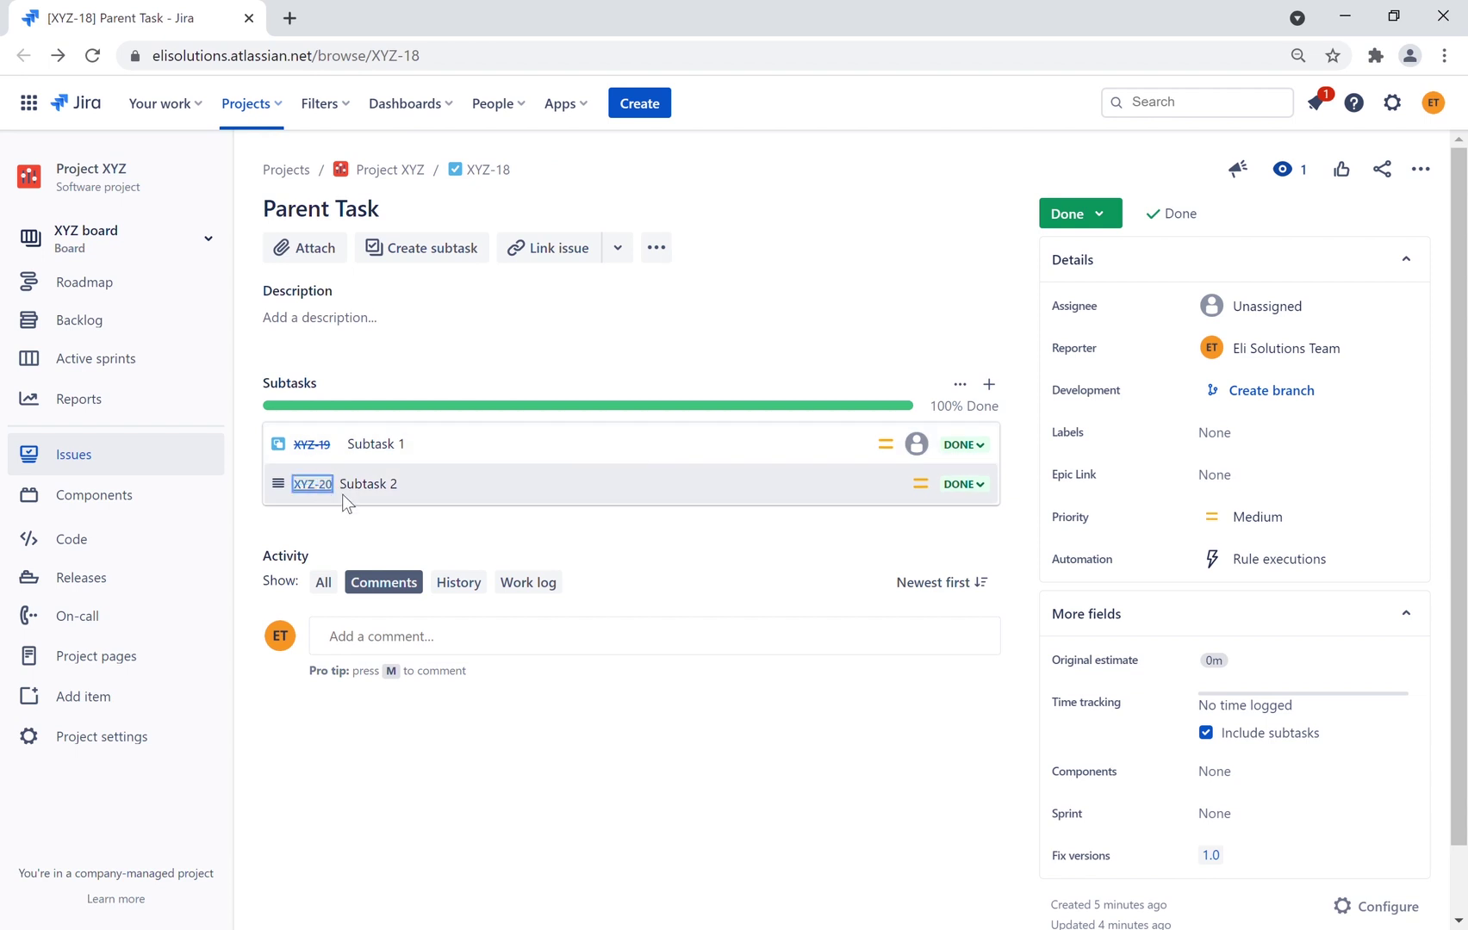
{"action": "left_click", "coordinate": [388, 17]}
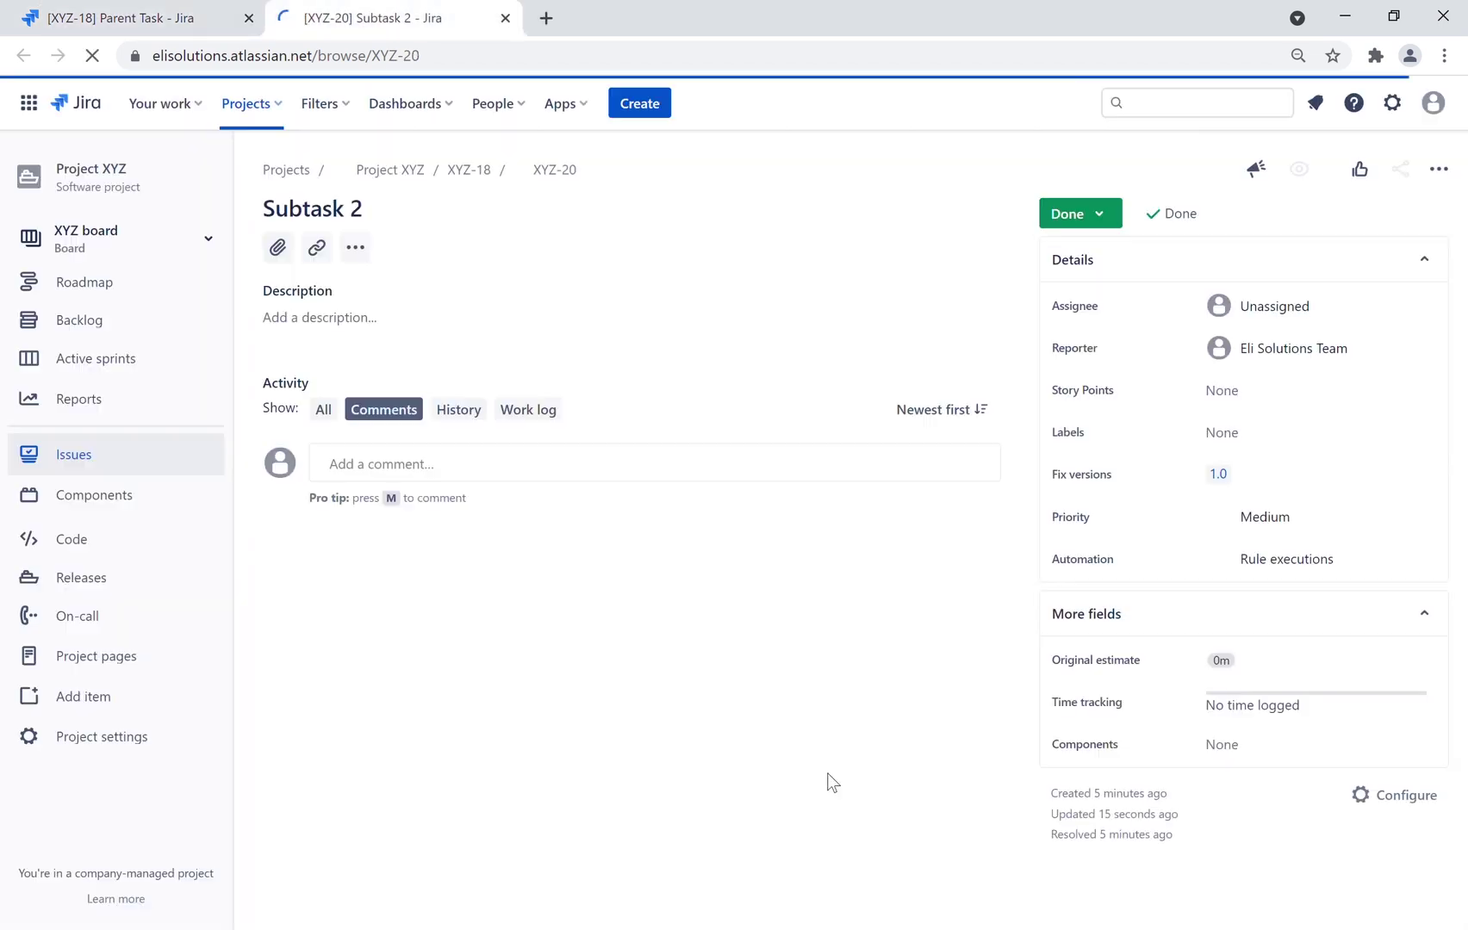